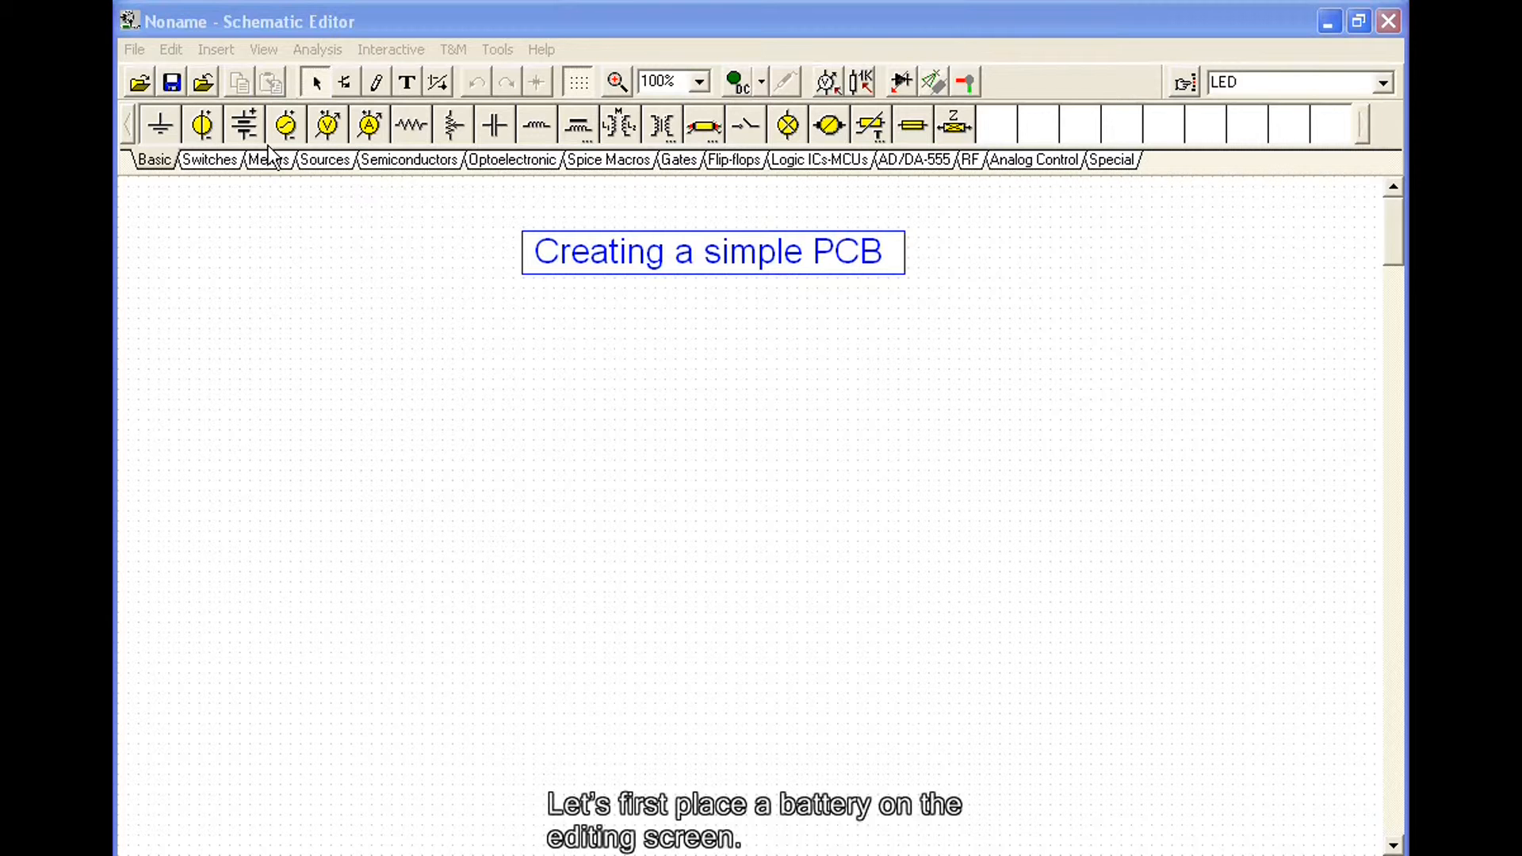
Place a battery in the empty area below and left of the title and set its voltage to 3 V.
left_click(248, 127)
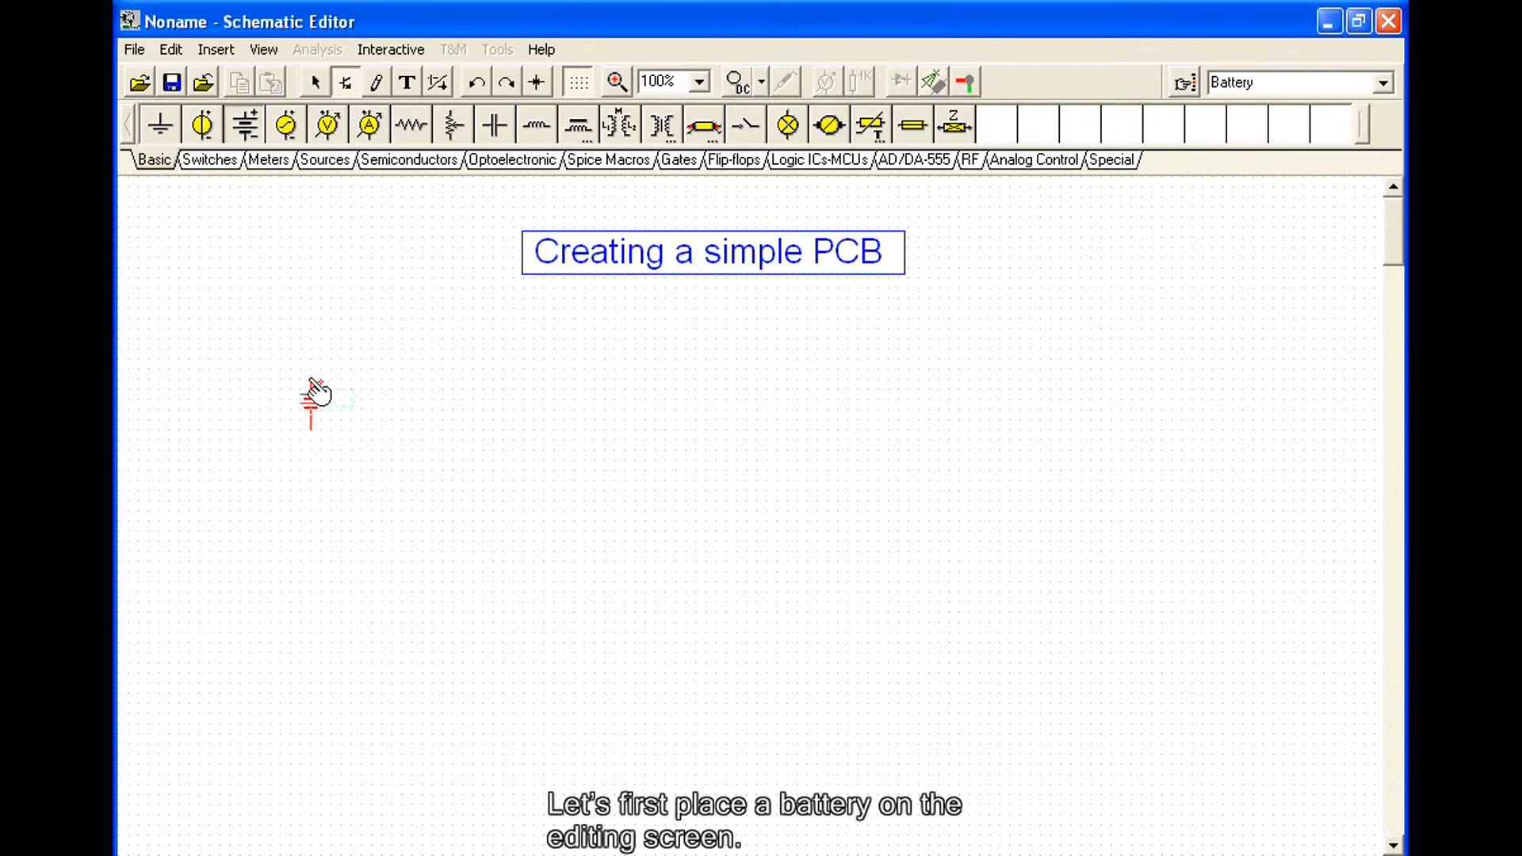
left_click(349, 453)
double_click(353, 485)
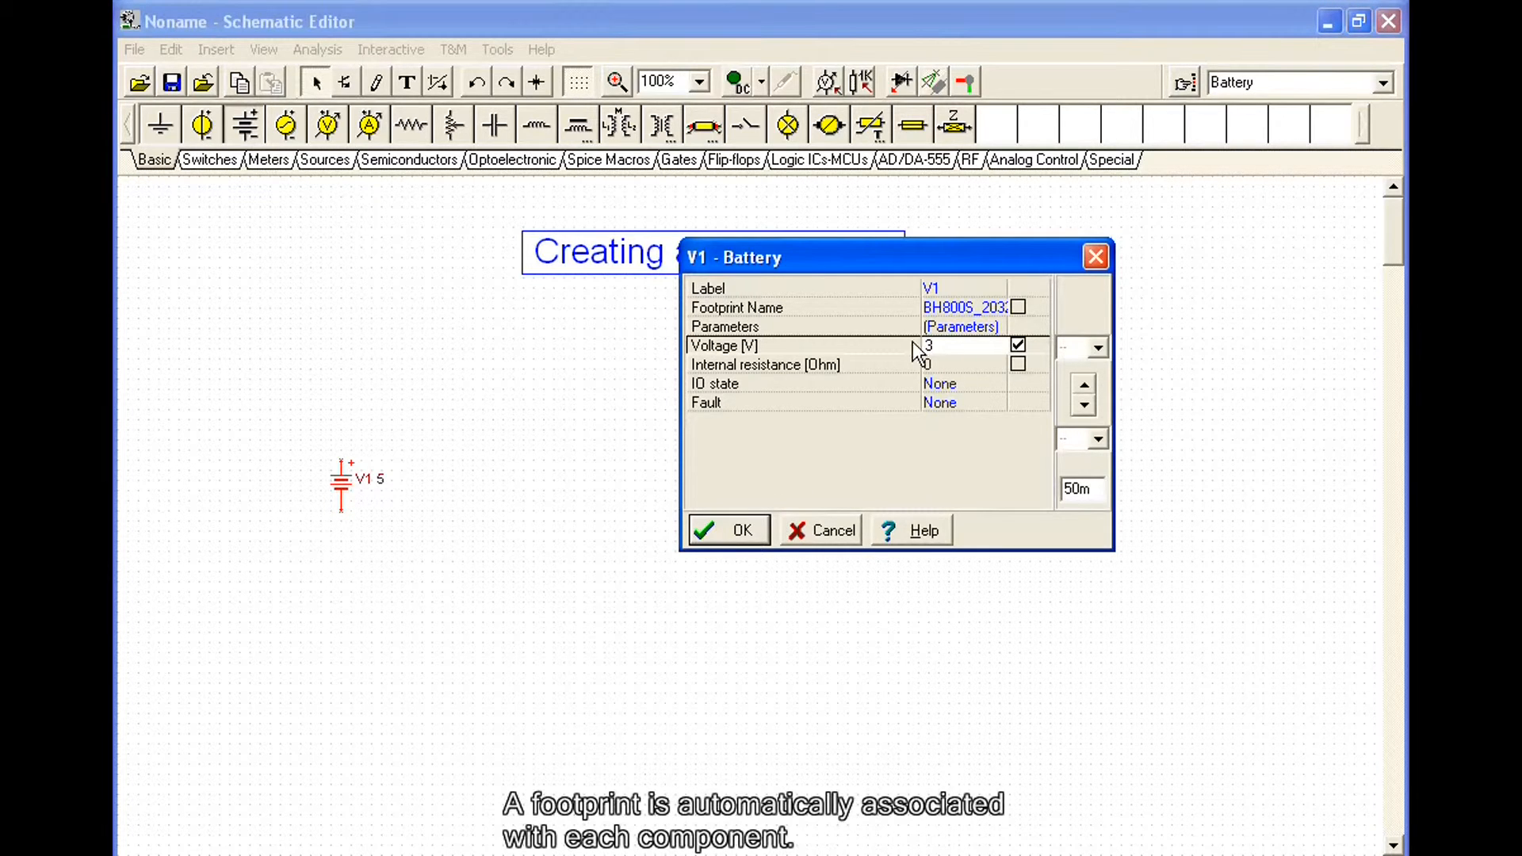
Preview the battery's JP100 connector footprint, keep the default BH800S_2032, and apply the battery's properties.
left_click(982, 309)
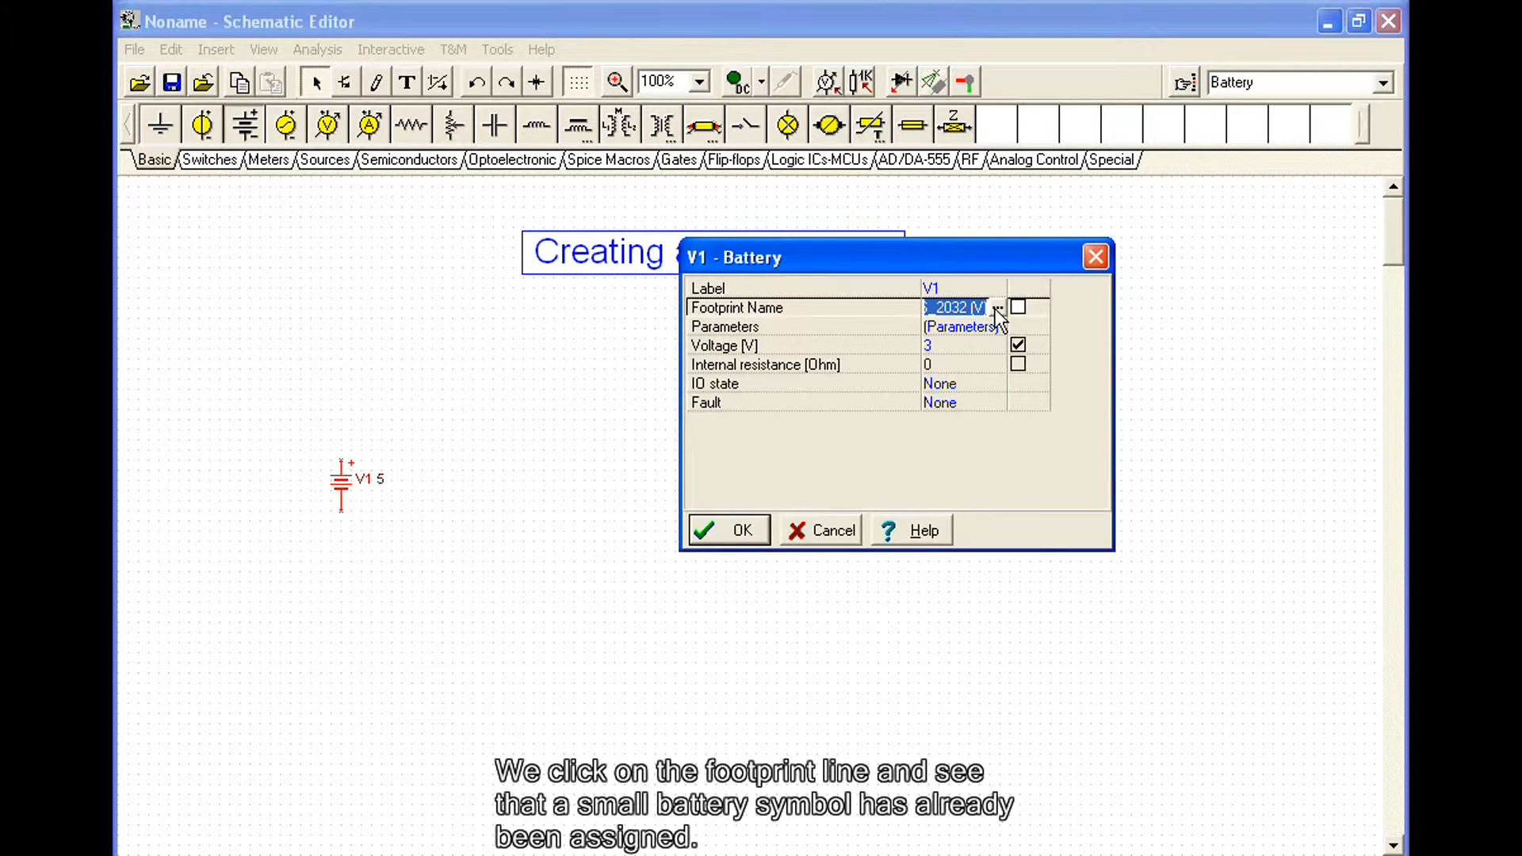
left_click(997, 307)
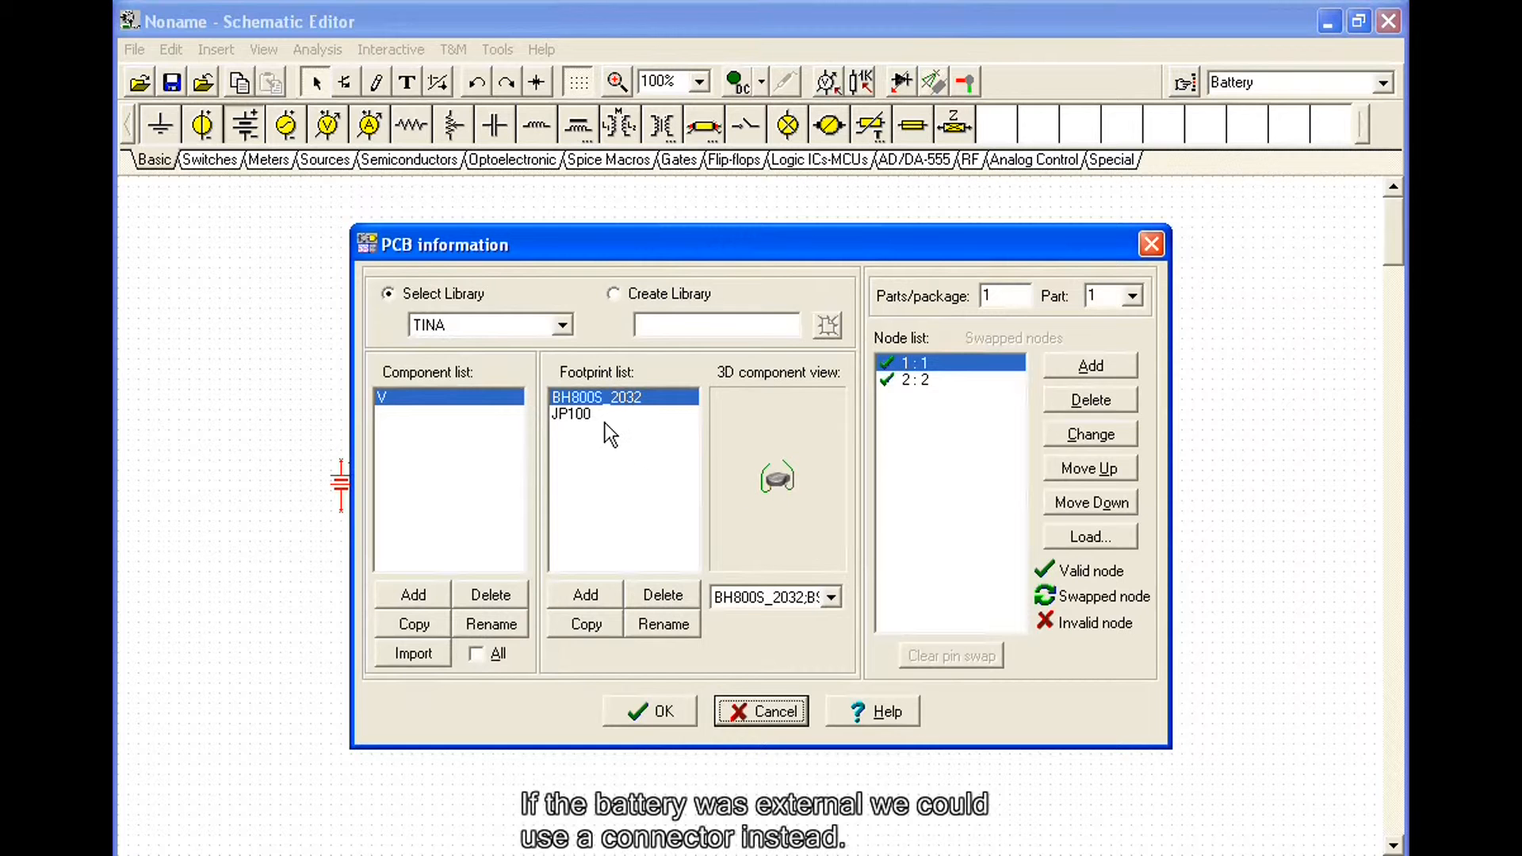
left_click(580, 413)
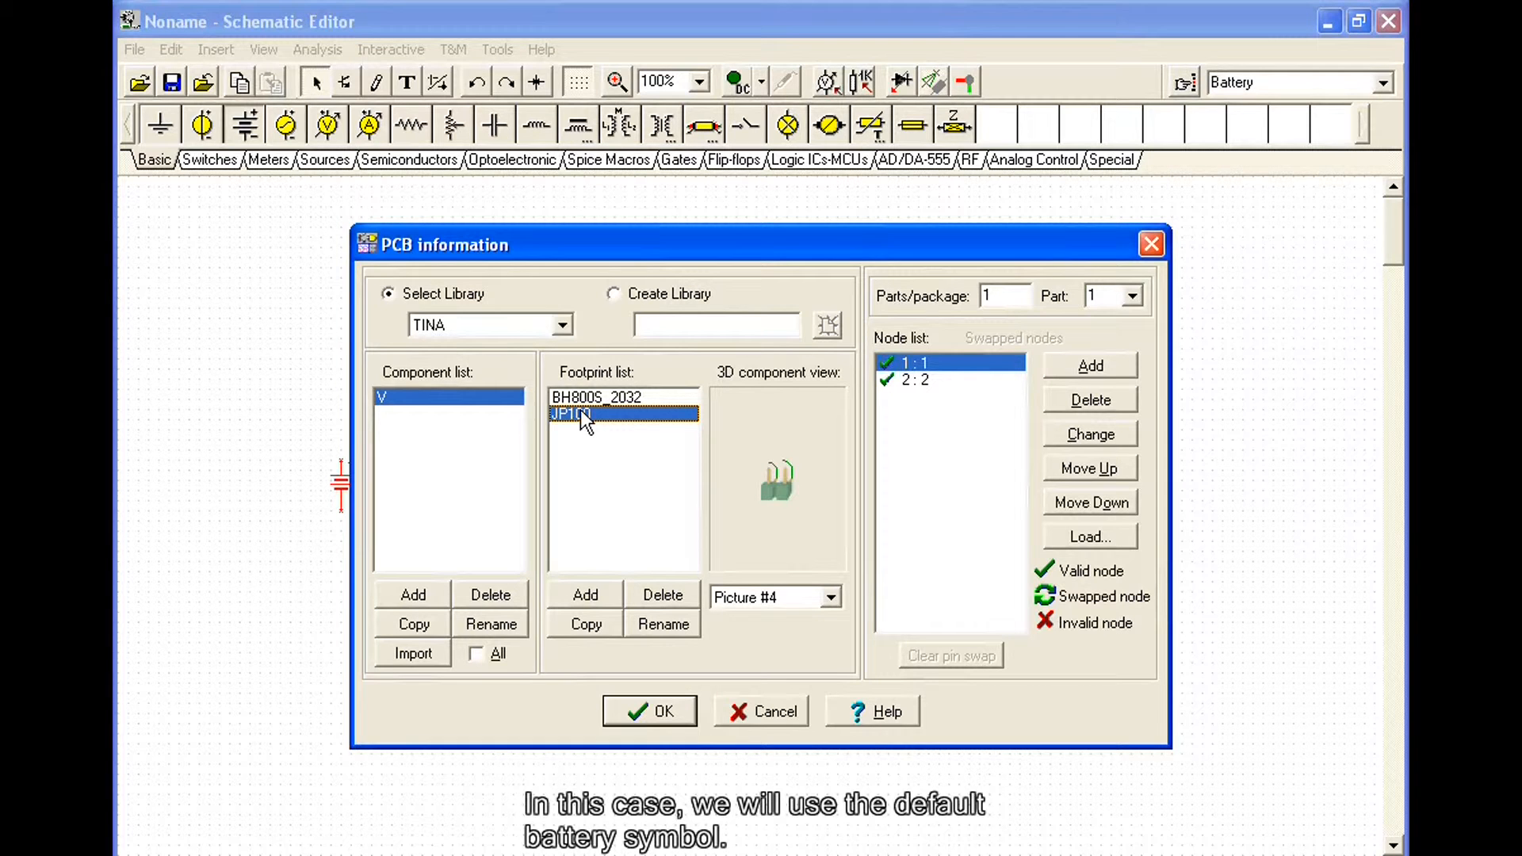
left_click(580, 402)
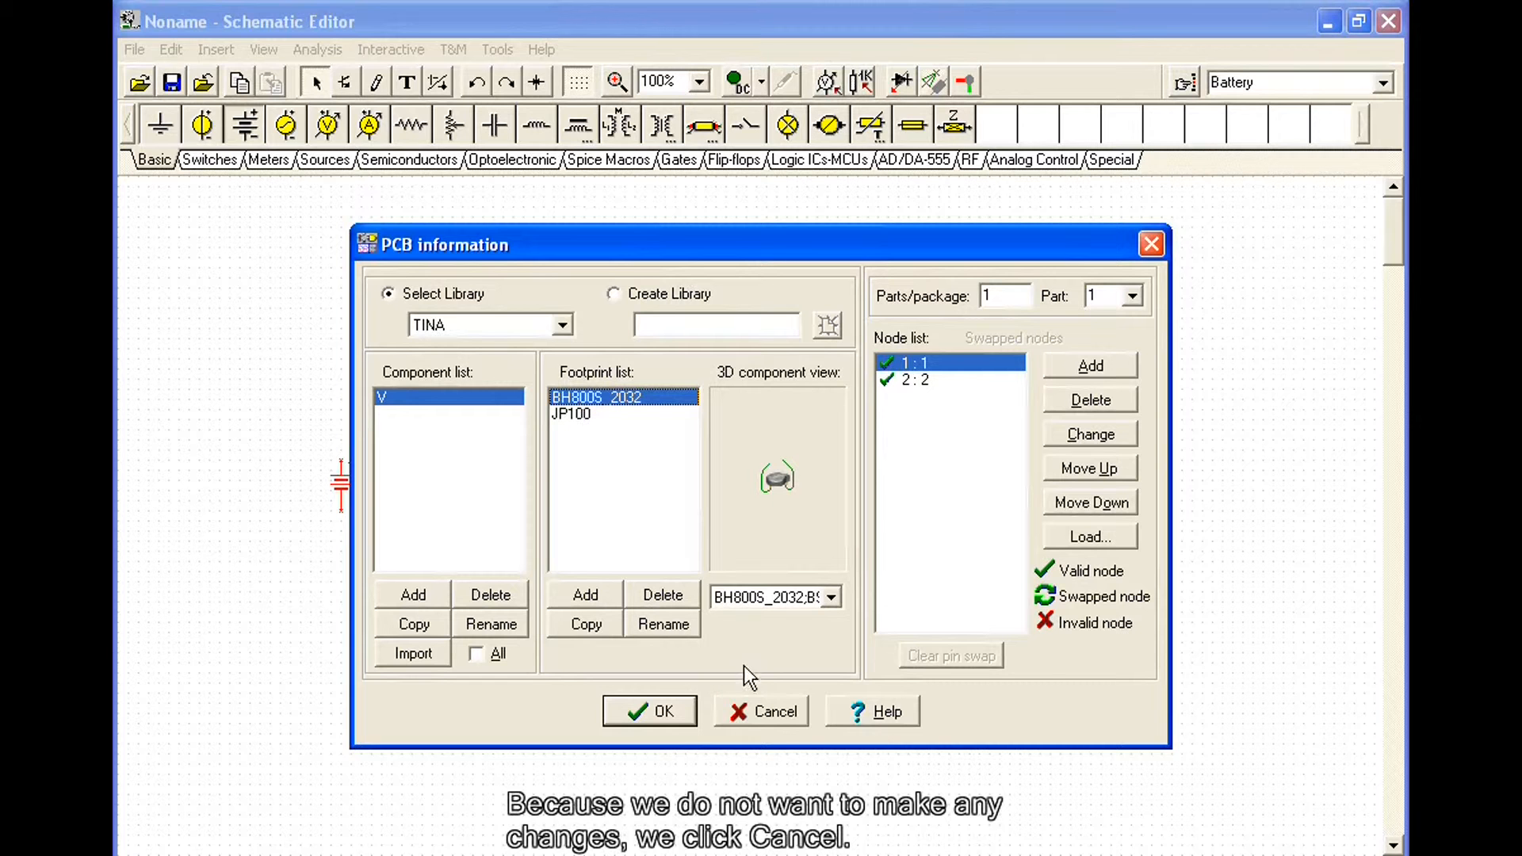
left_click(766, 712)
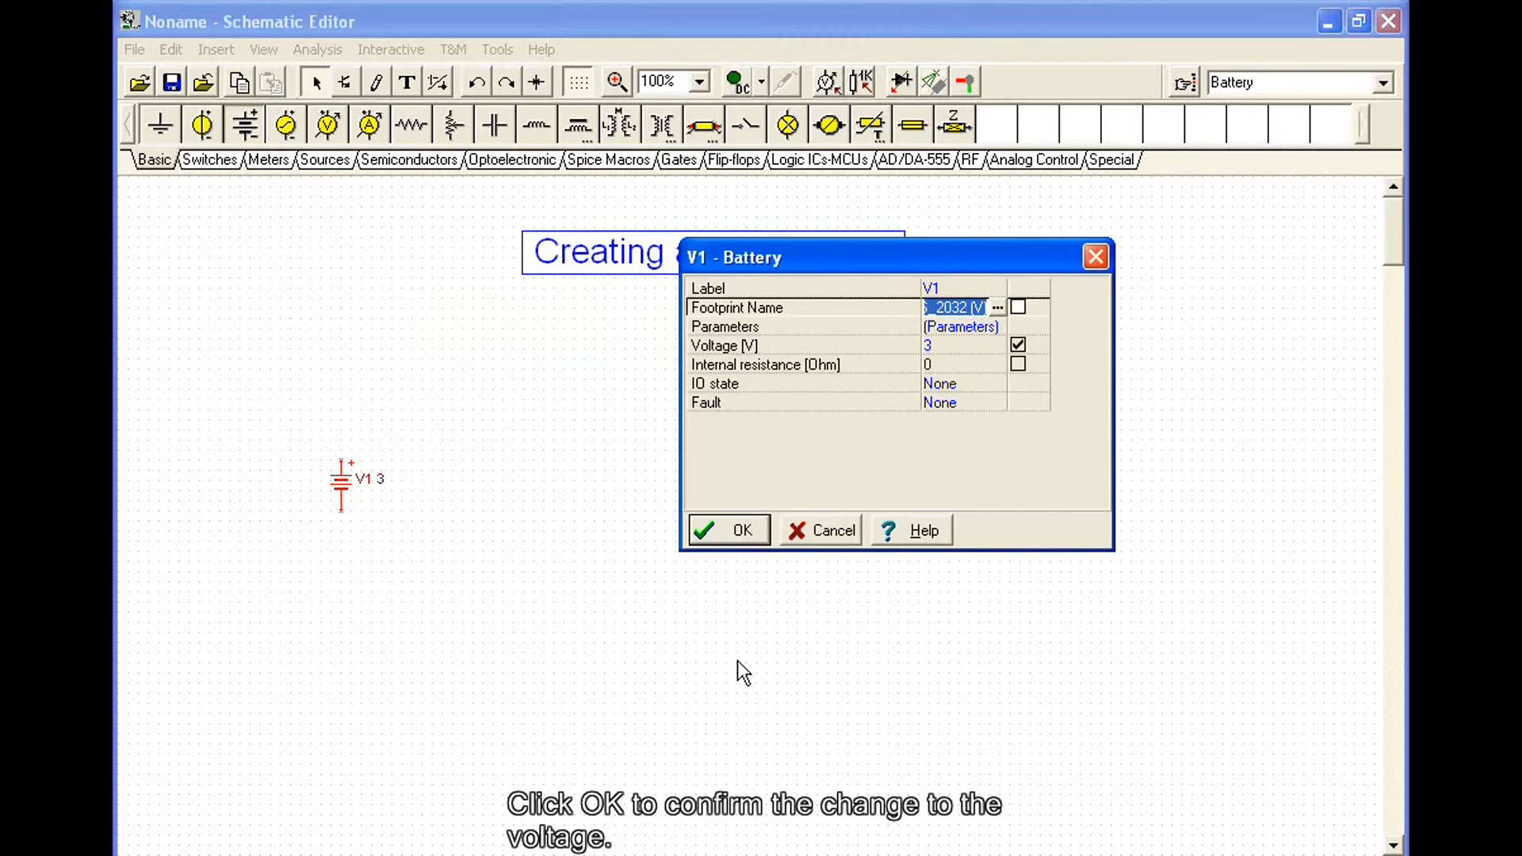
left_click(718, 530)
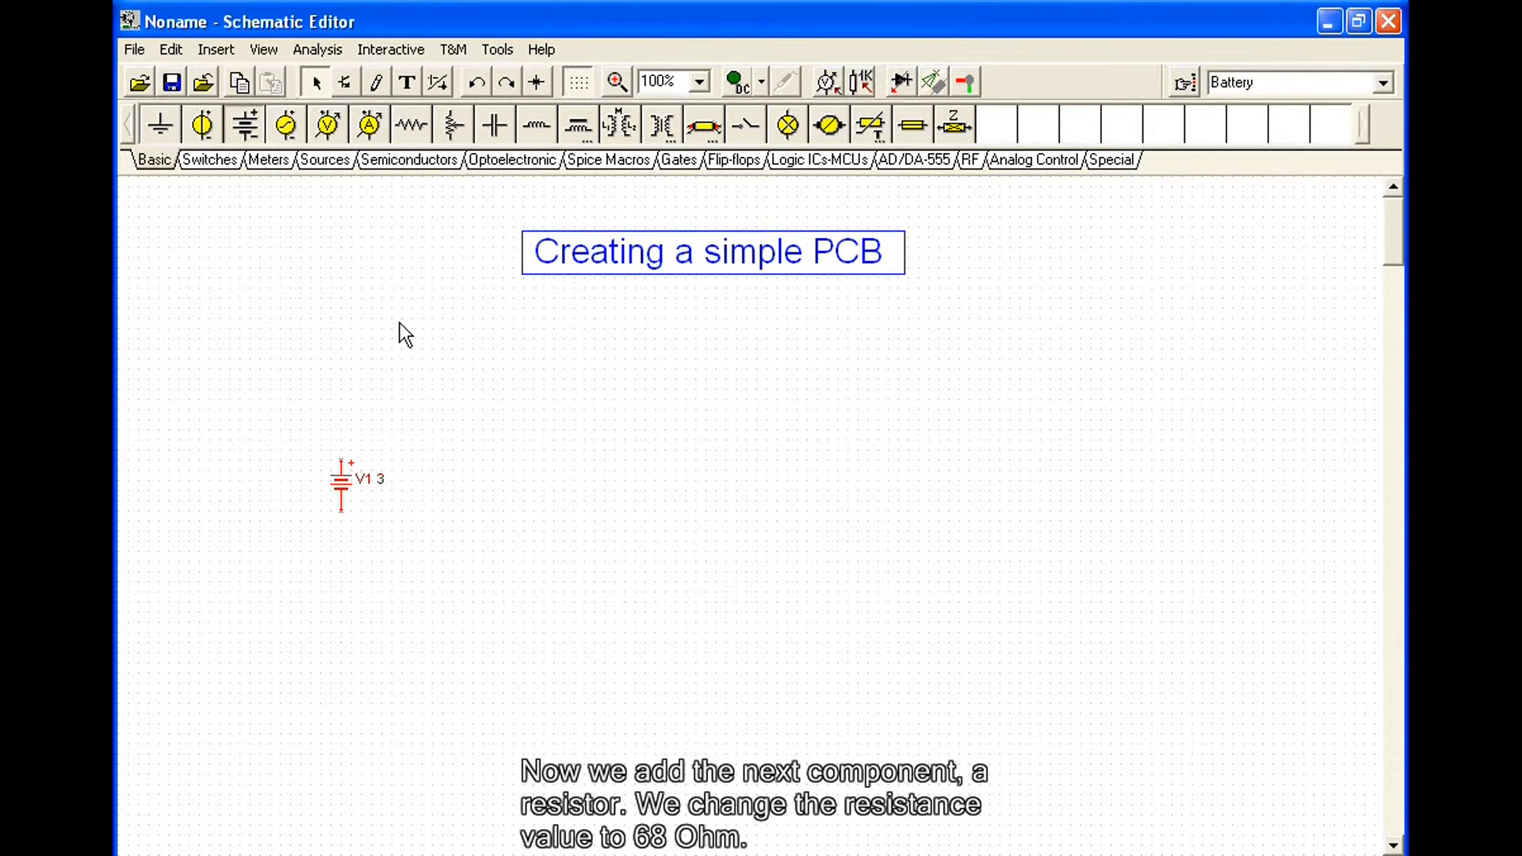
Place a horizontal resistor above and to the right of the battery and set its resistance to 68 Ohm.
left_click(411, 124)
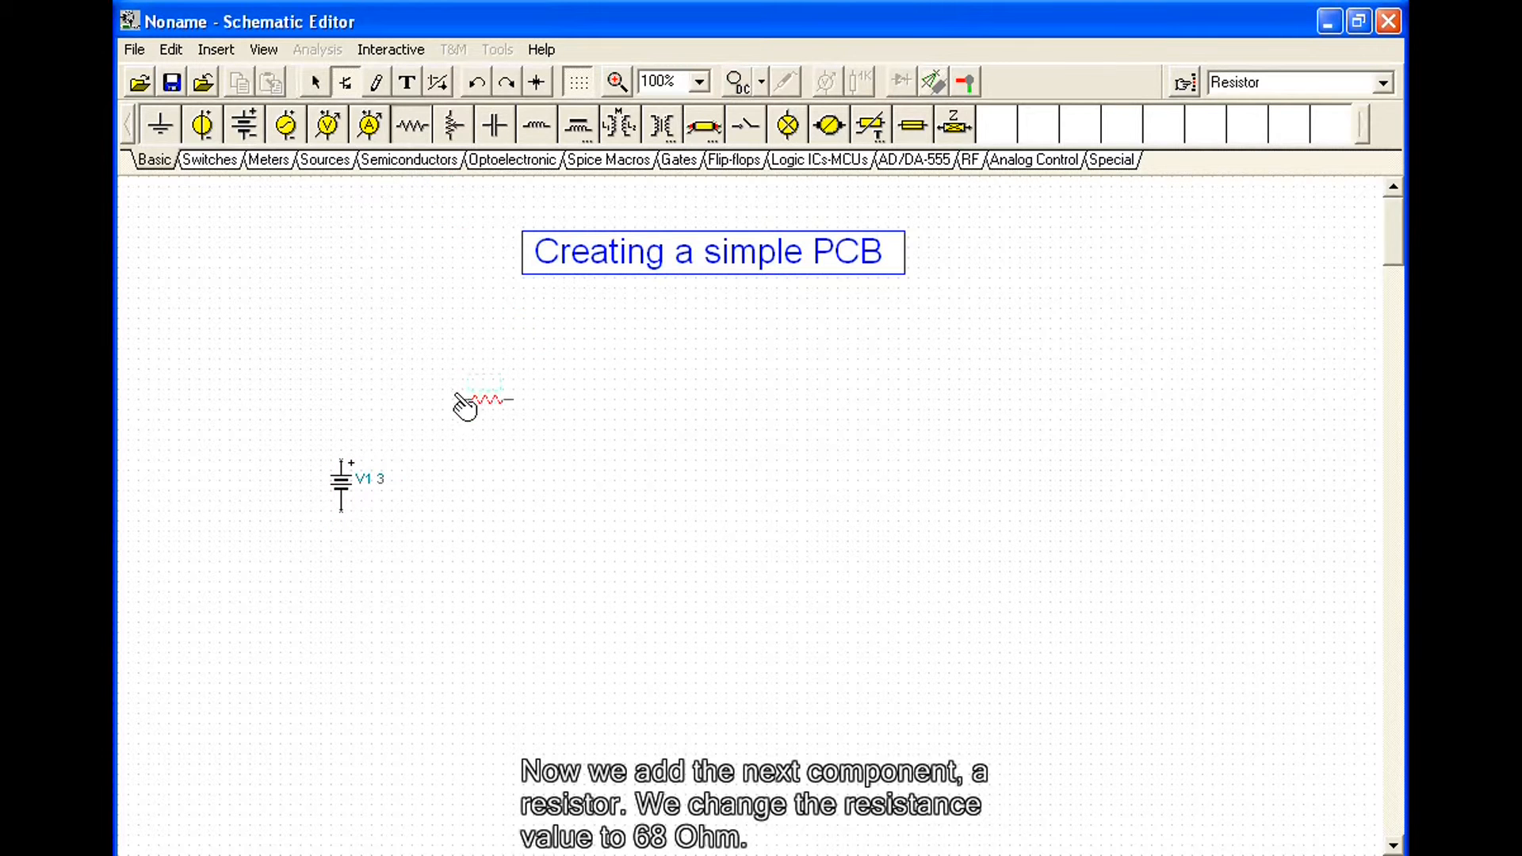
left_click(436, 441)
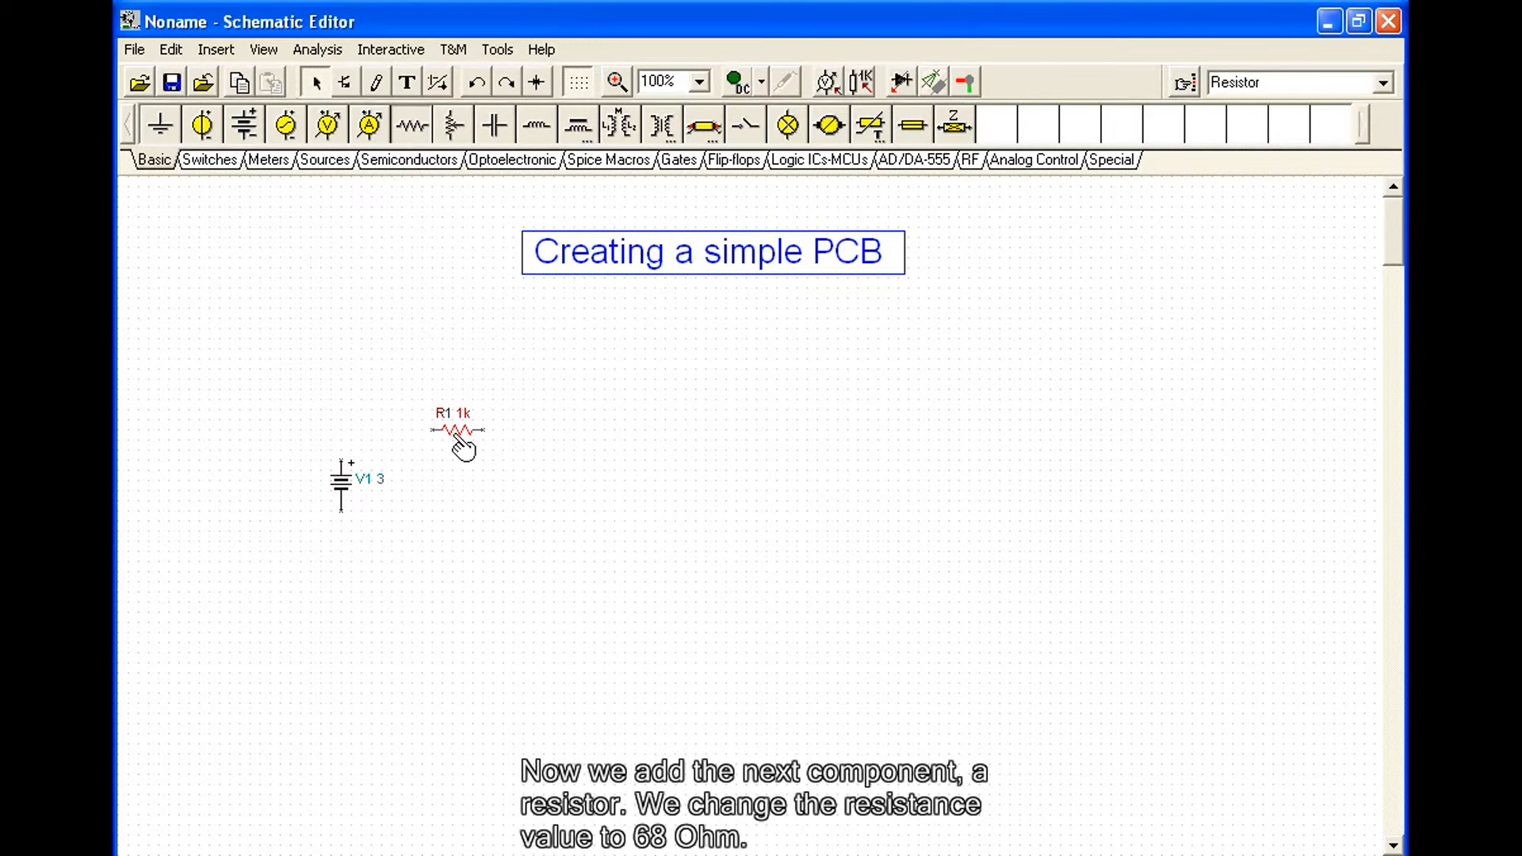
double_click(462, 447)
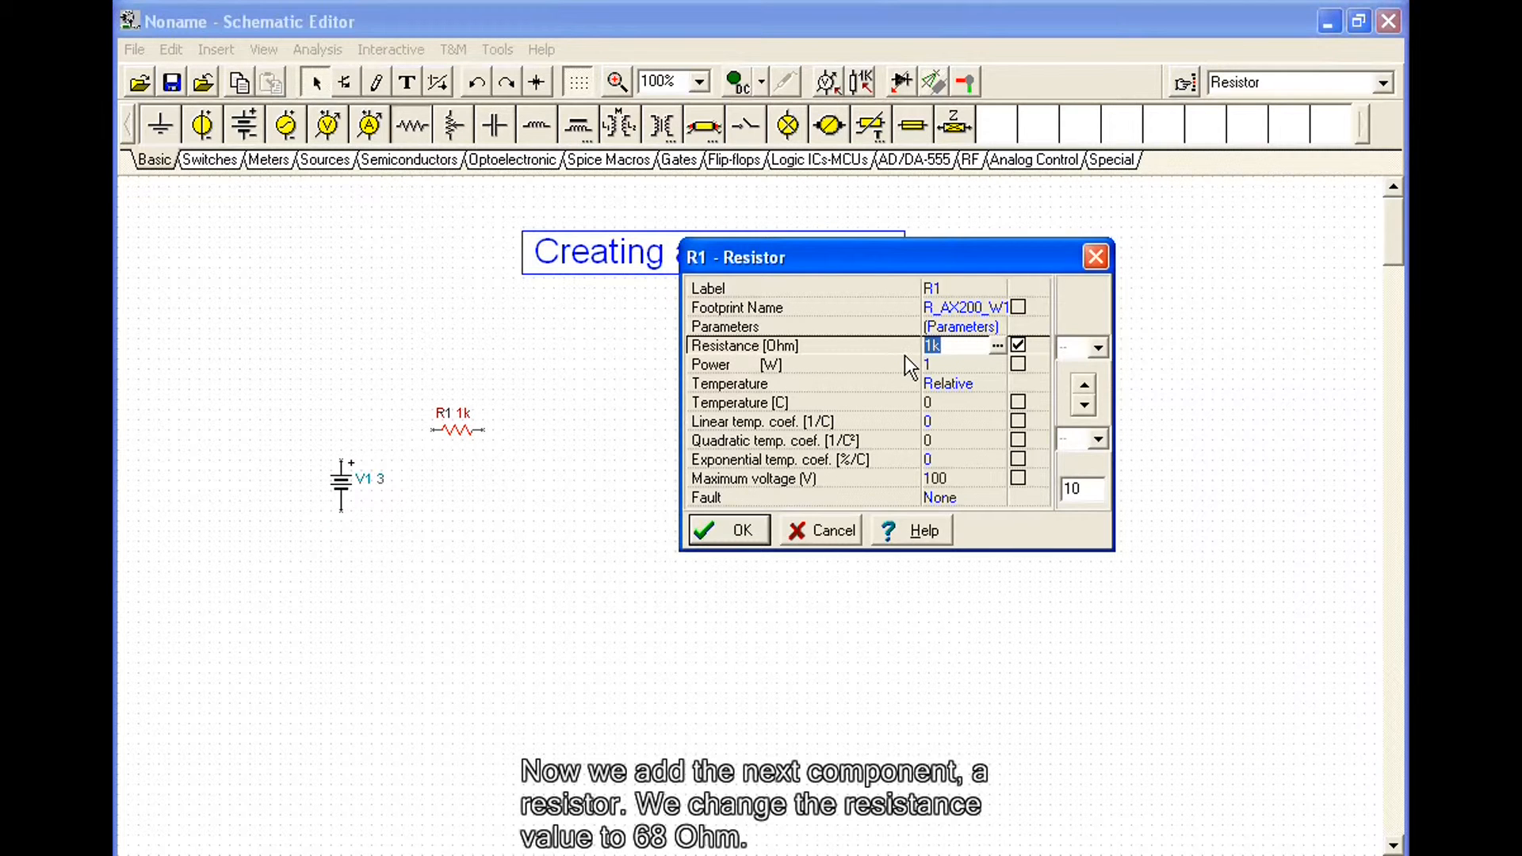
type("68")
Preview the resistor's R_AX300_W100, R_AX400_W100 and R1608_0603 footprints, keep R_AX200_W100, and apply the resistor's properties.
left_click(981, 309)
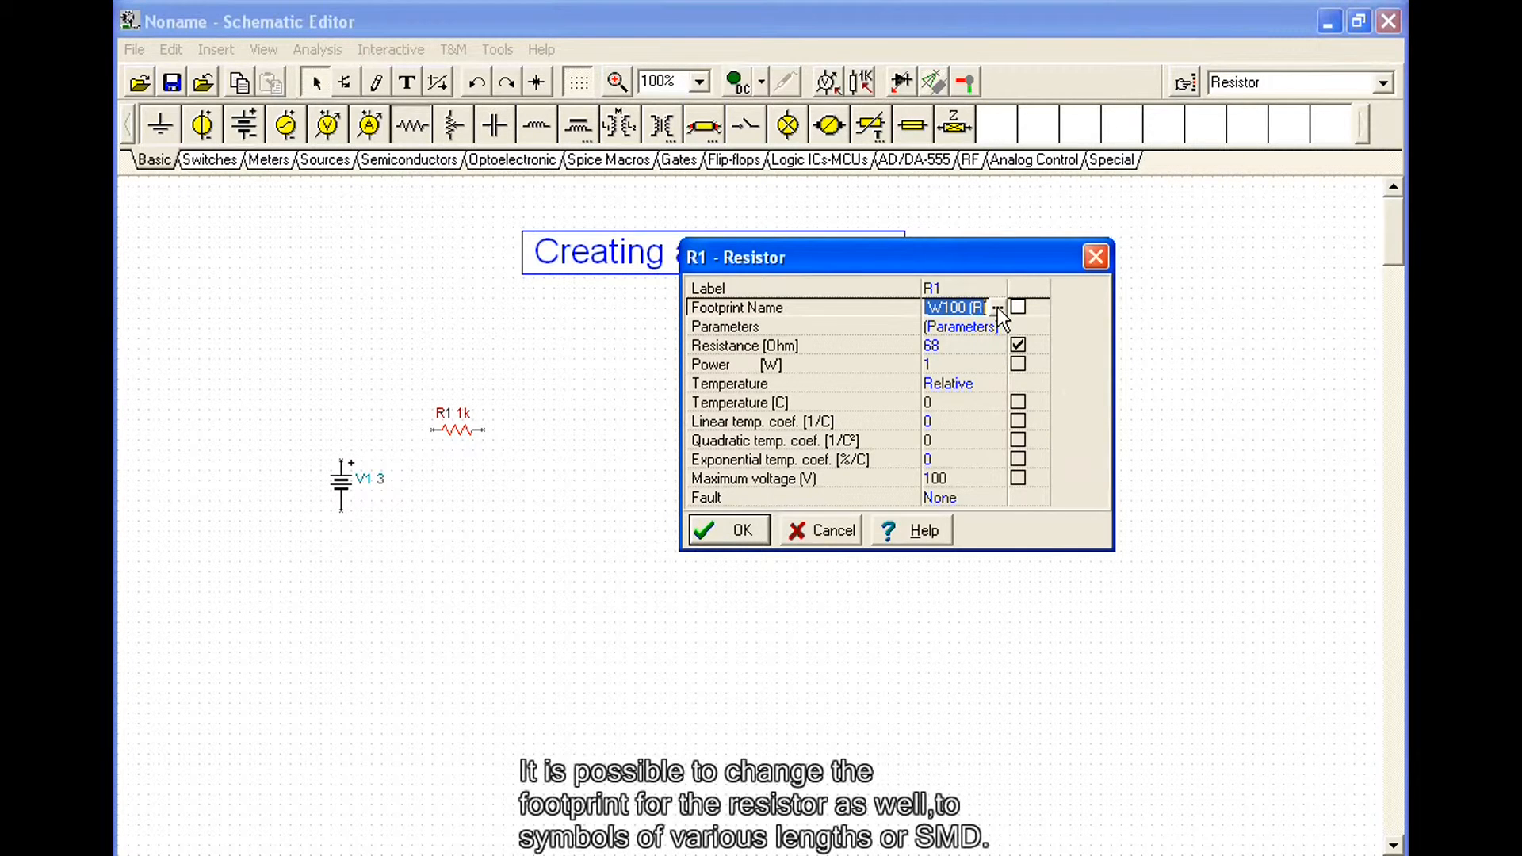
left_click(999, 307)
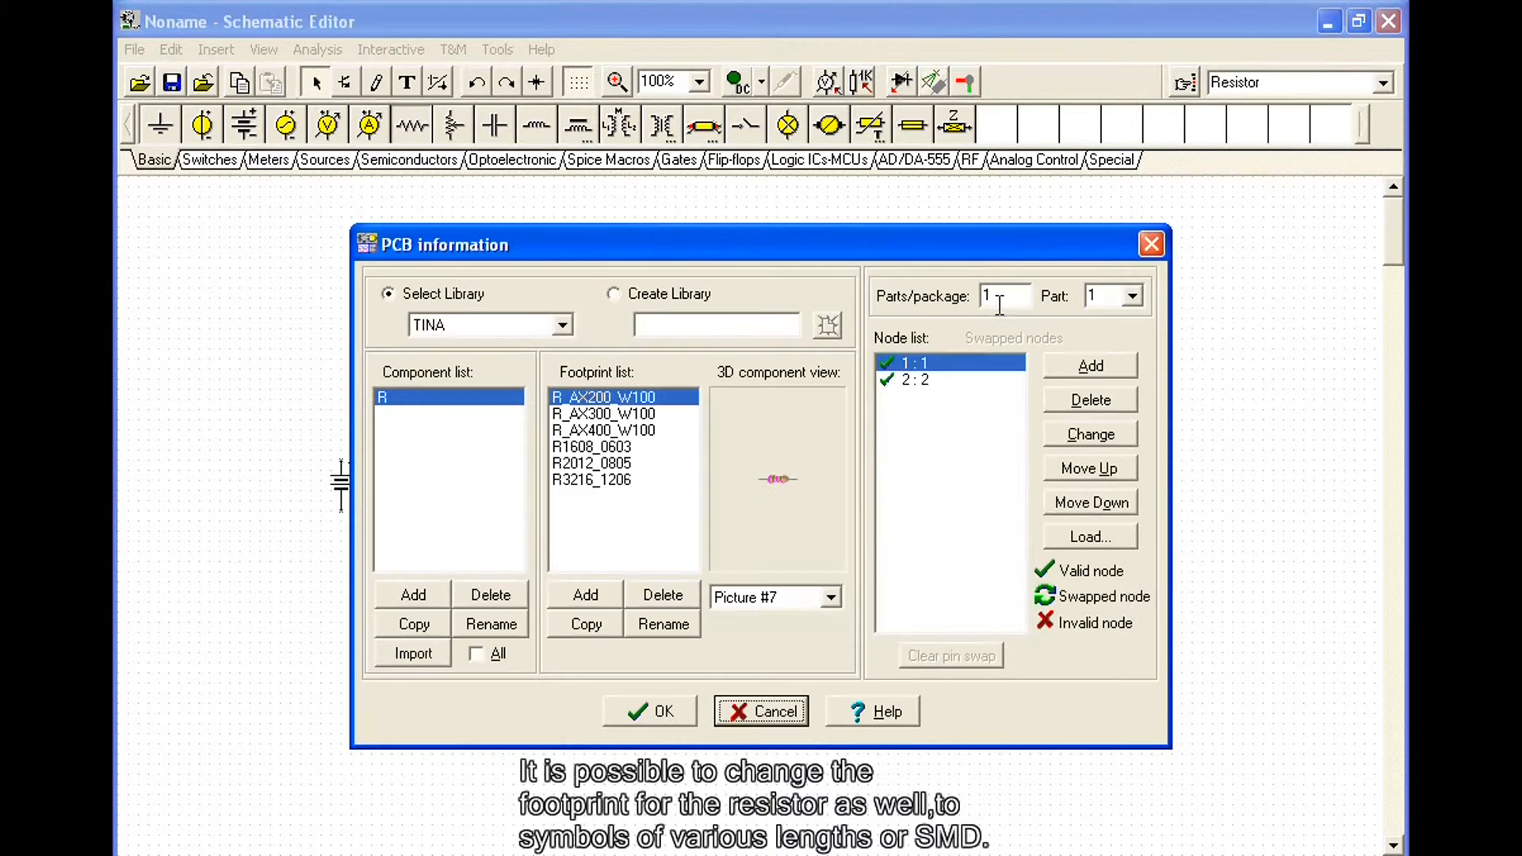
left_click(627, 413)
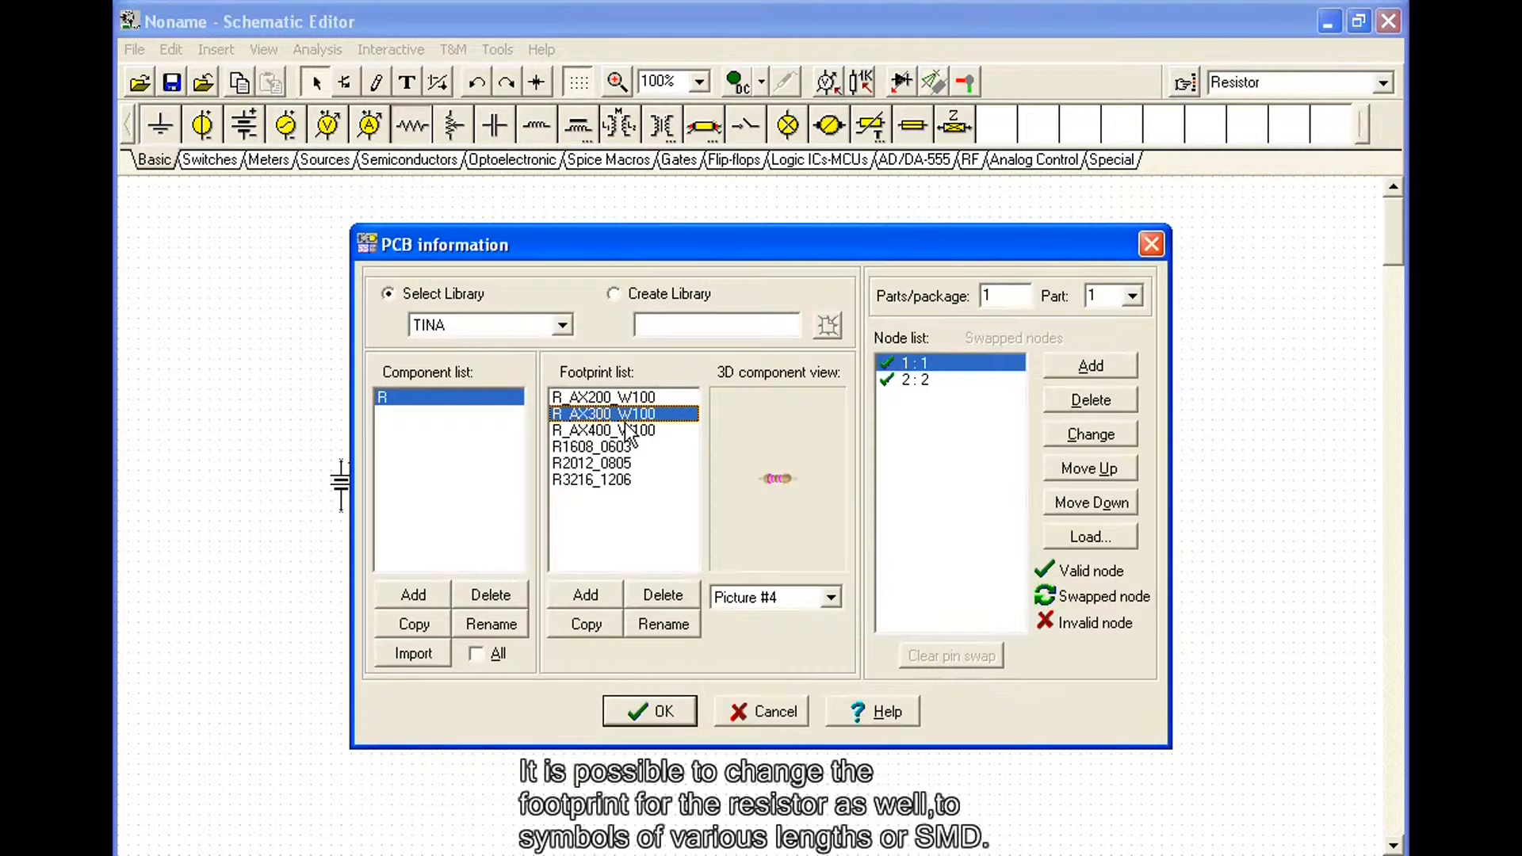
left_click(637, 430)
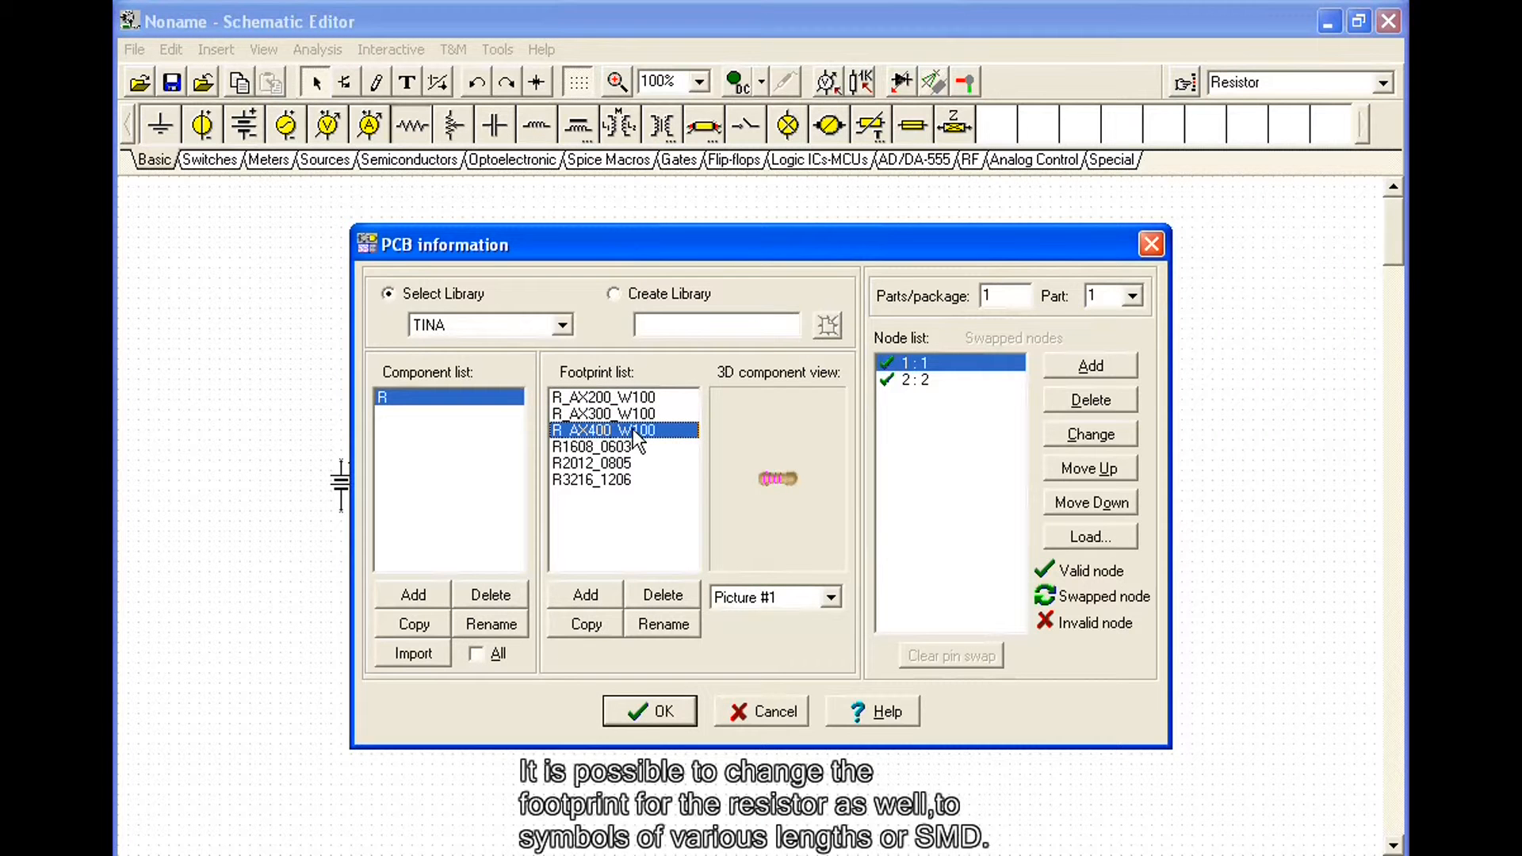
left_click(625, 447)
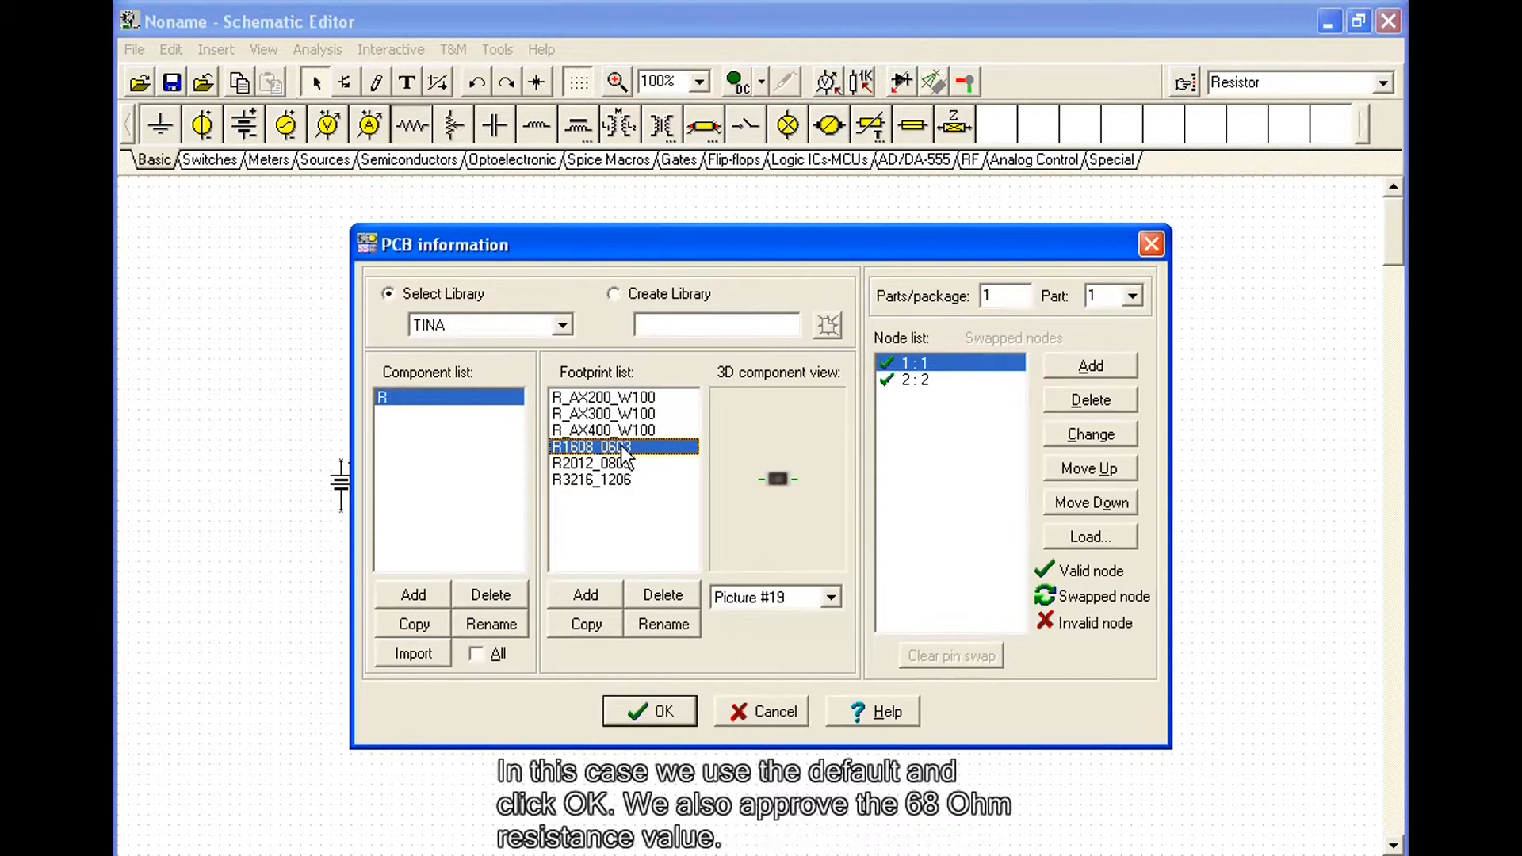
left_click(583, 398)
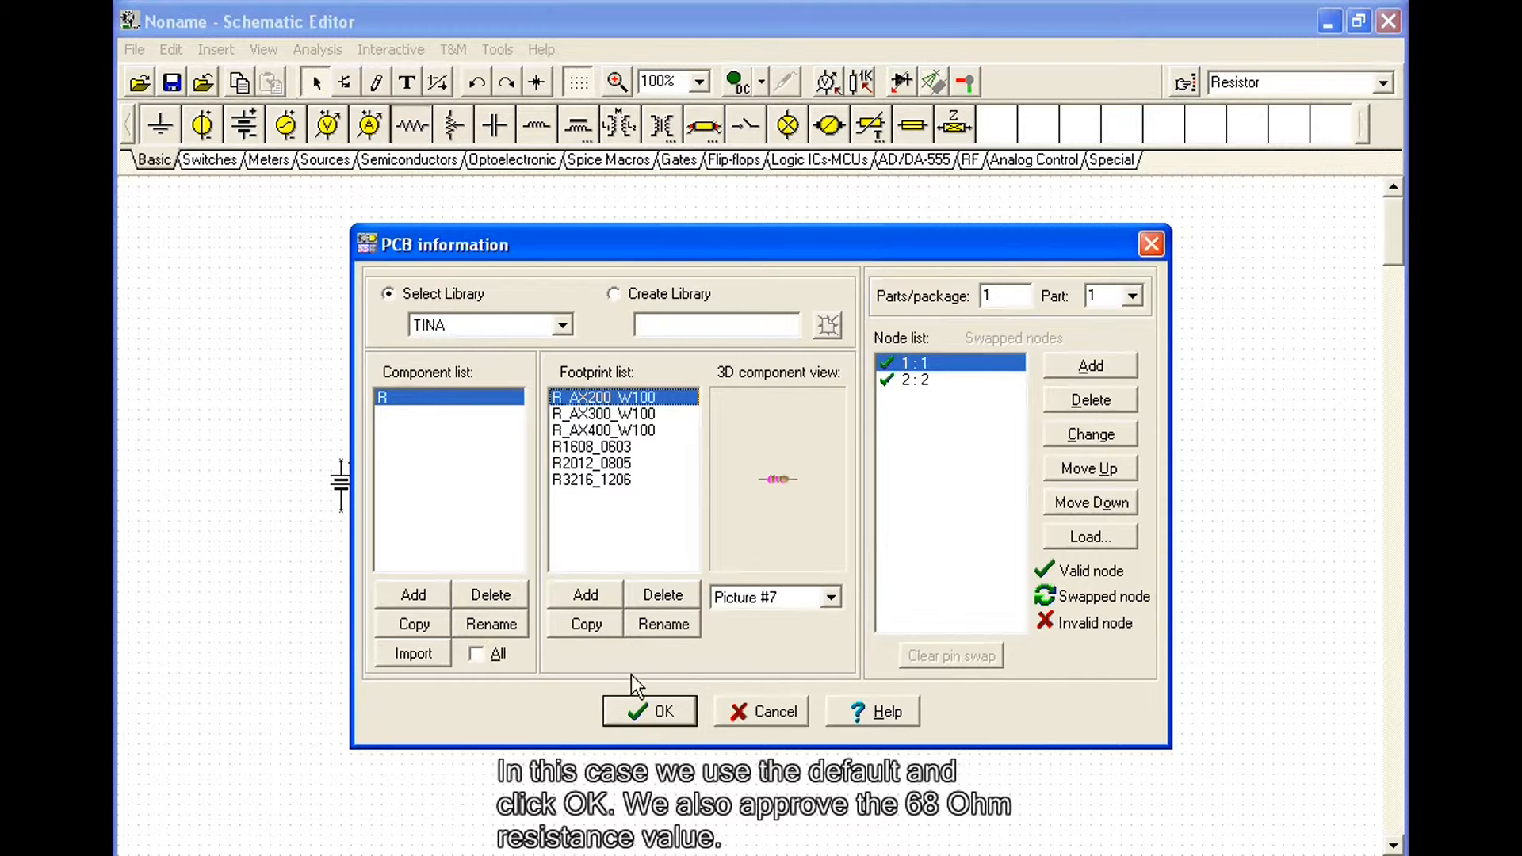
left_click(687, 712)
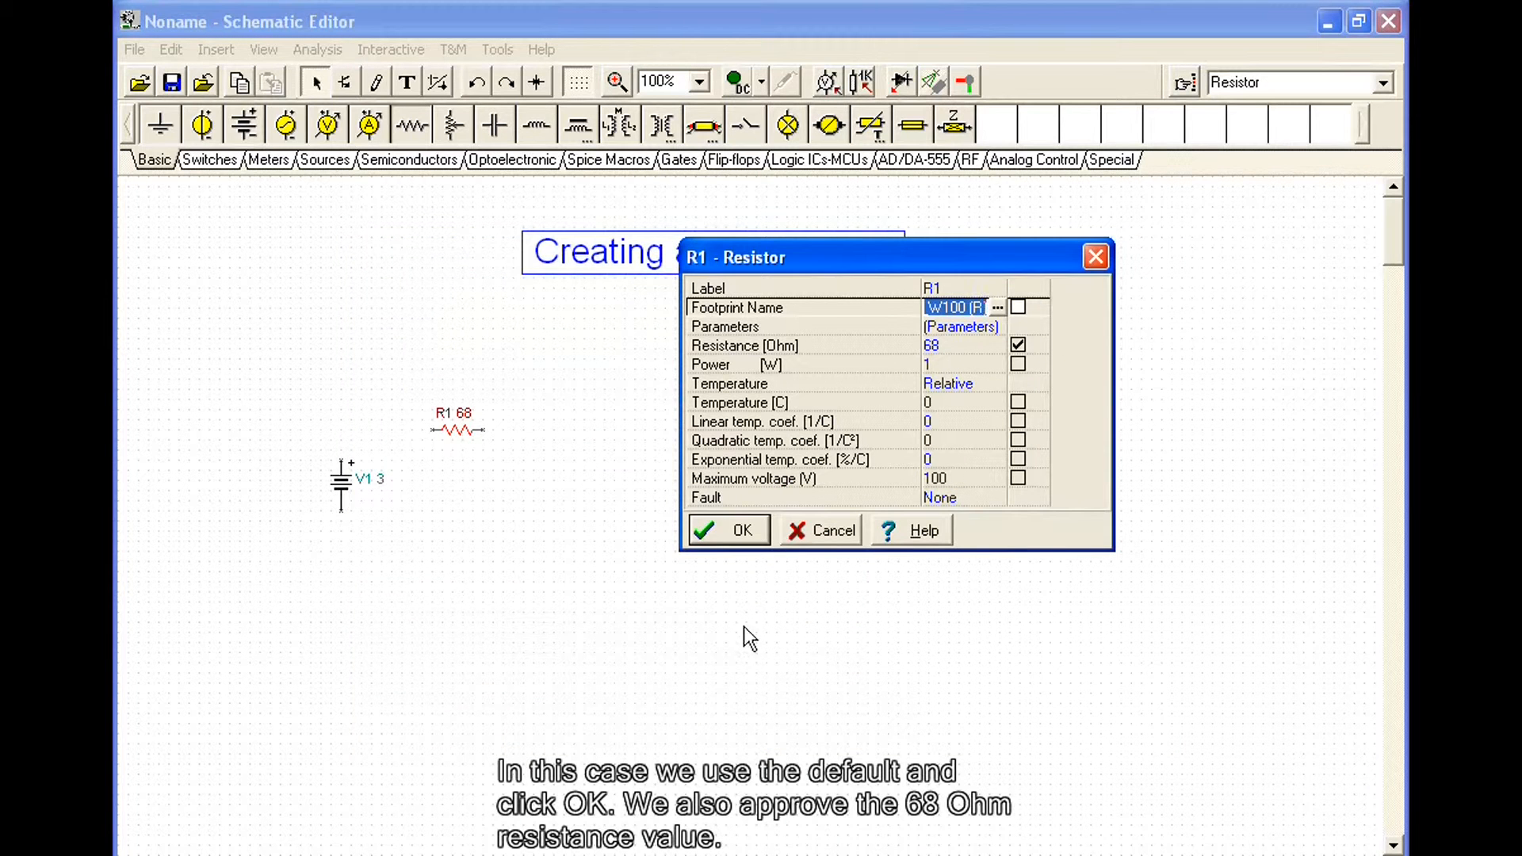
left_click(705, 524)
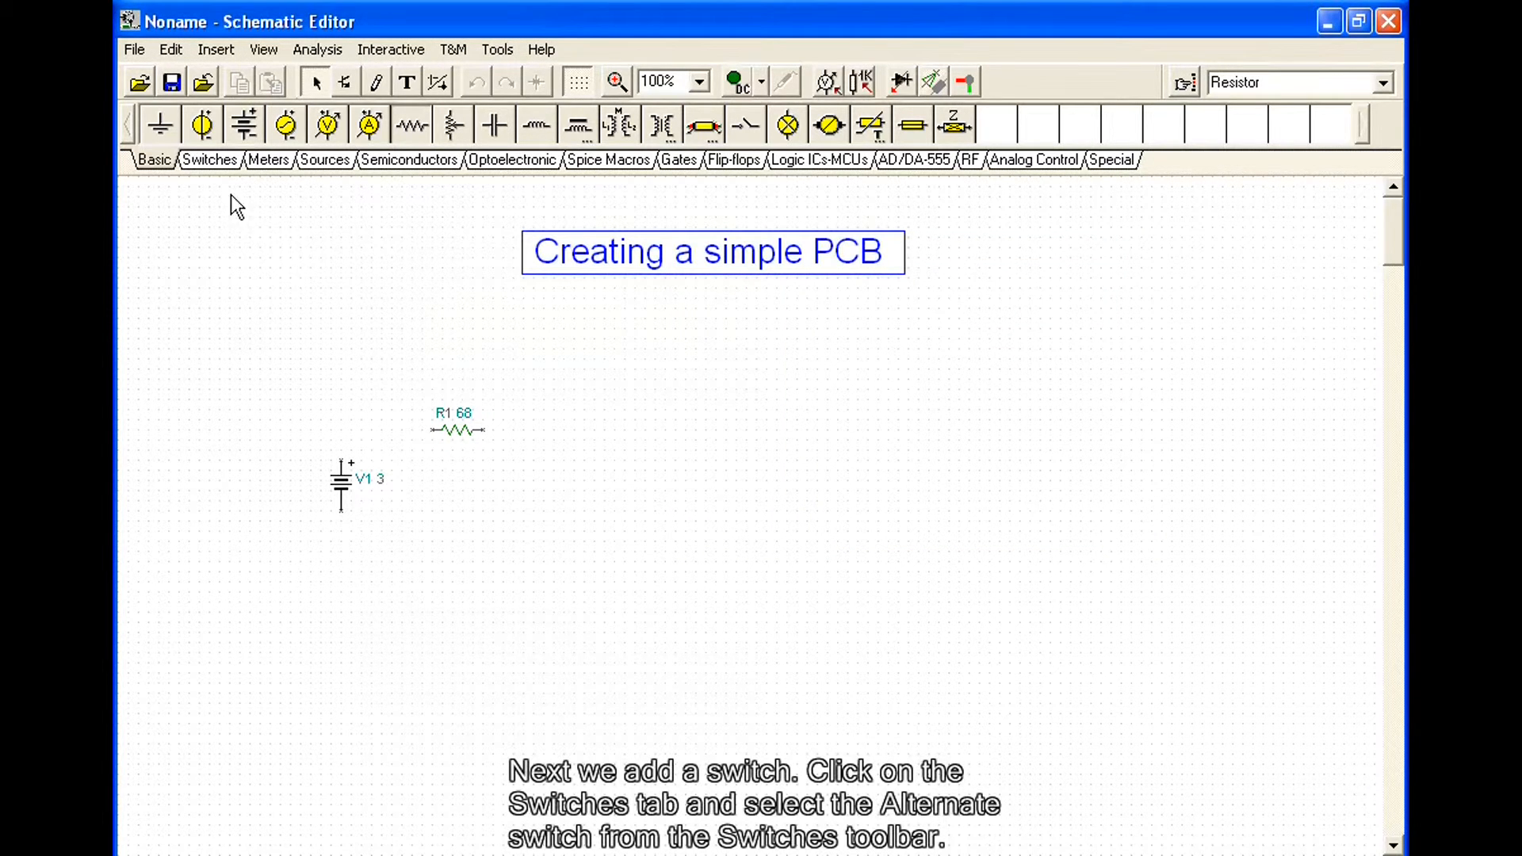
Place an Alternate Switch rotated by 180 degrees to the right of the resistor, with its single contact facing it.
left_click(209, 162)
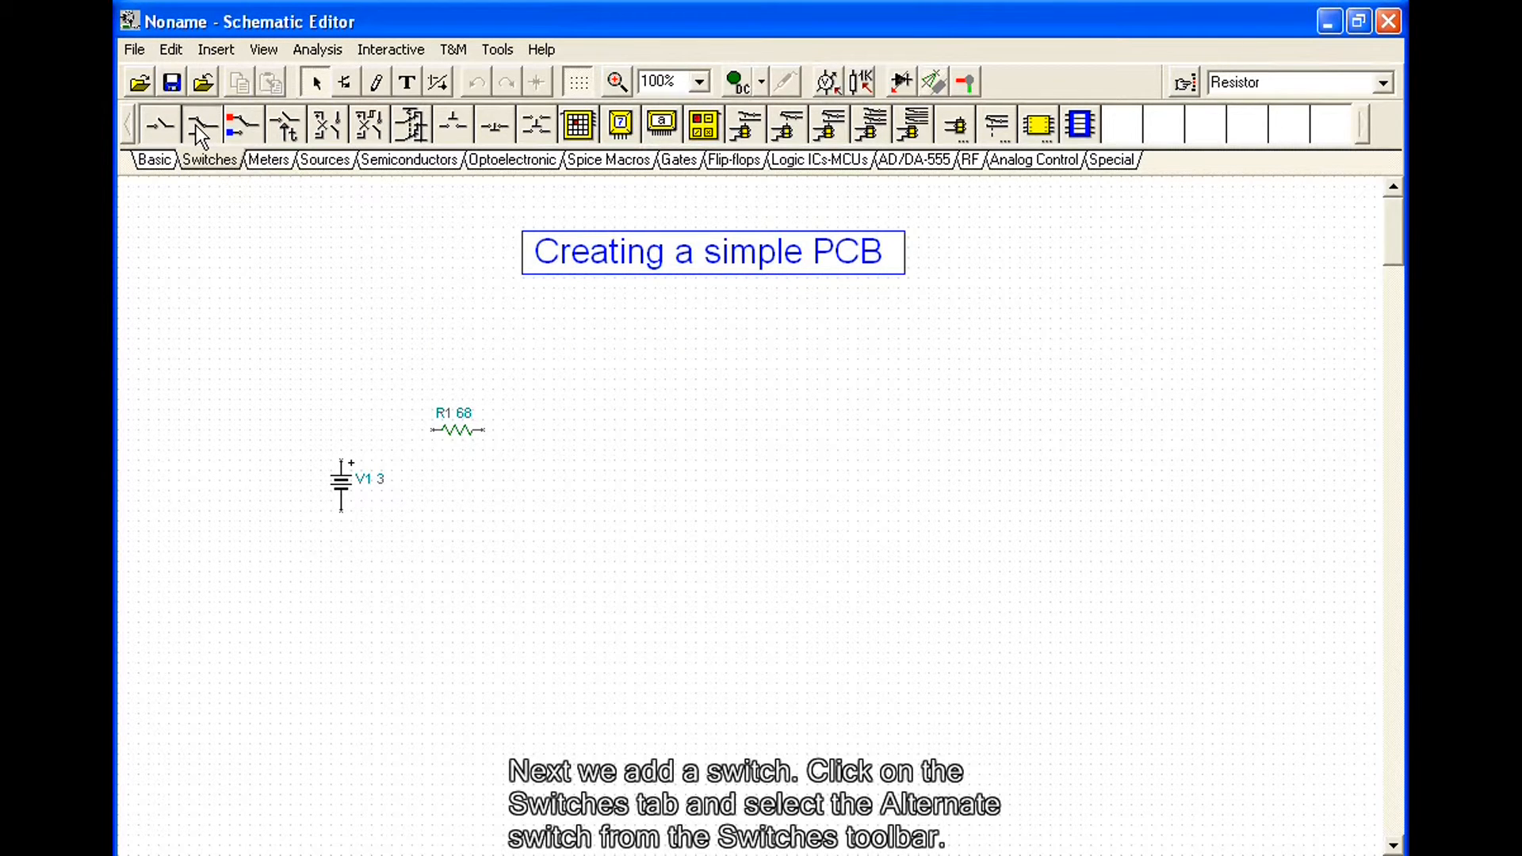
left_click(198, 127)
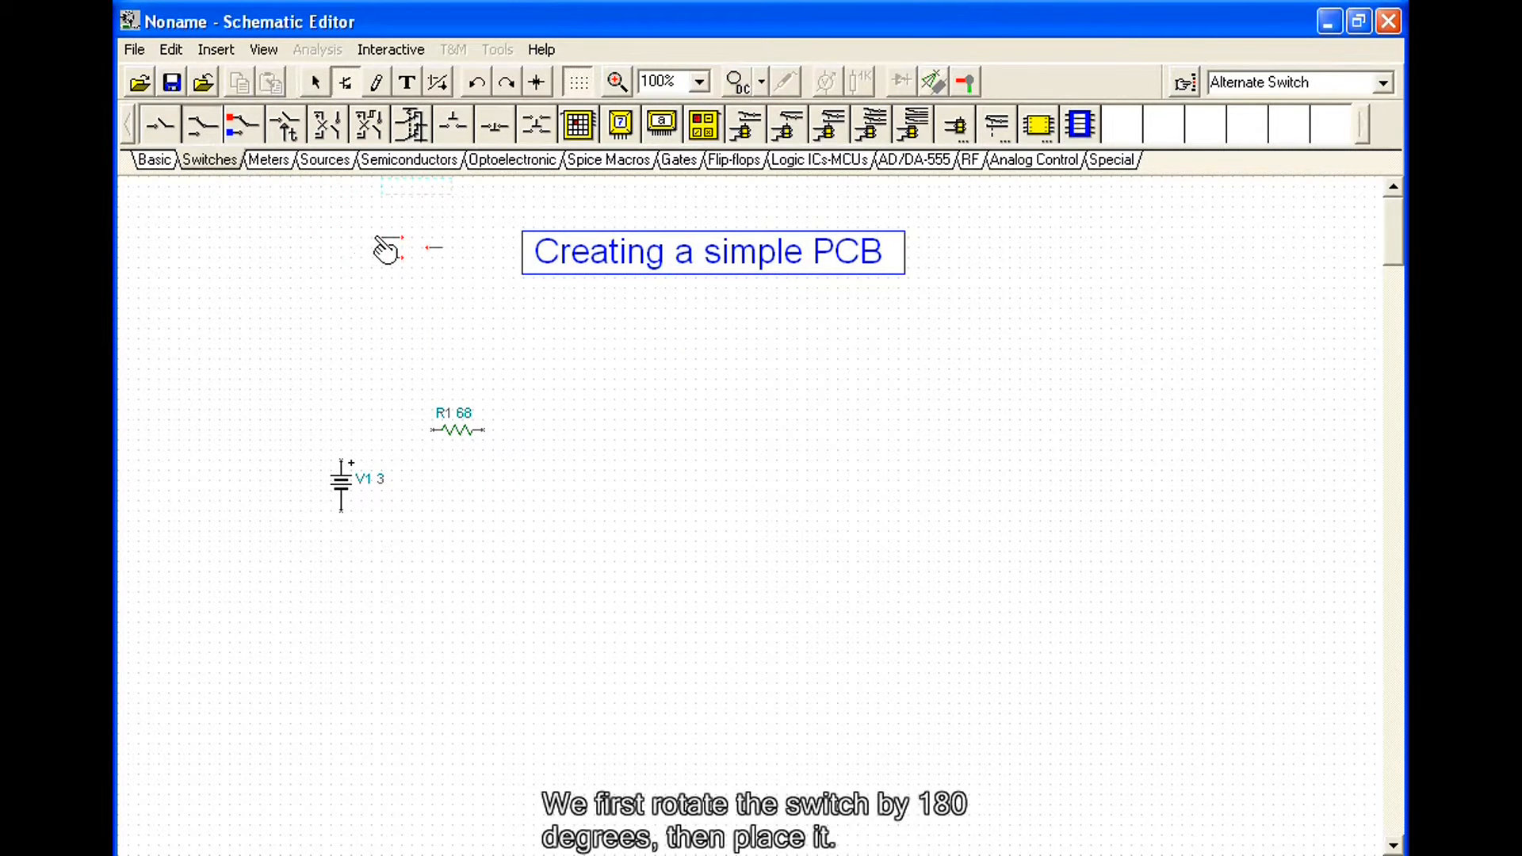
left_click(507, 87)
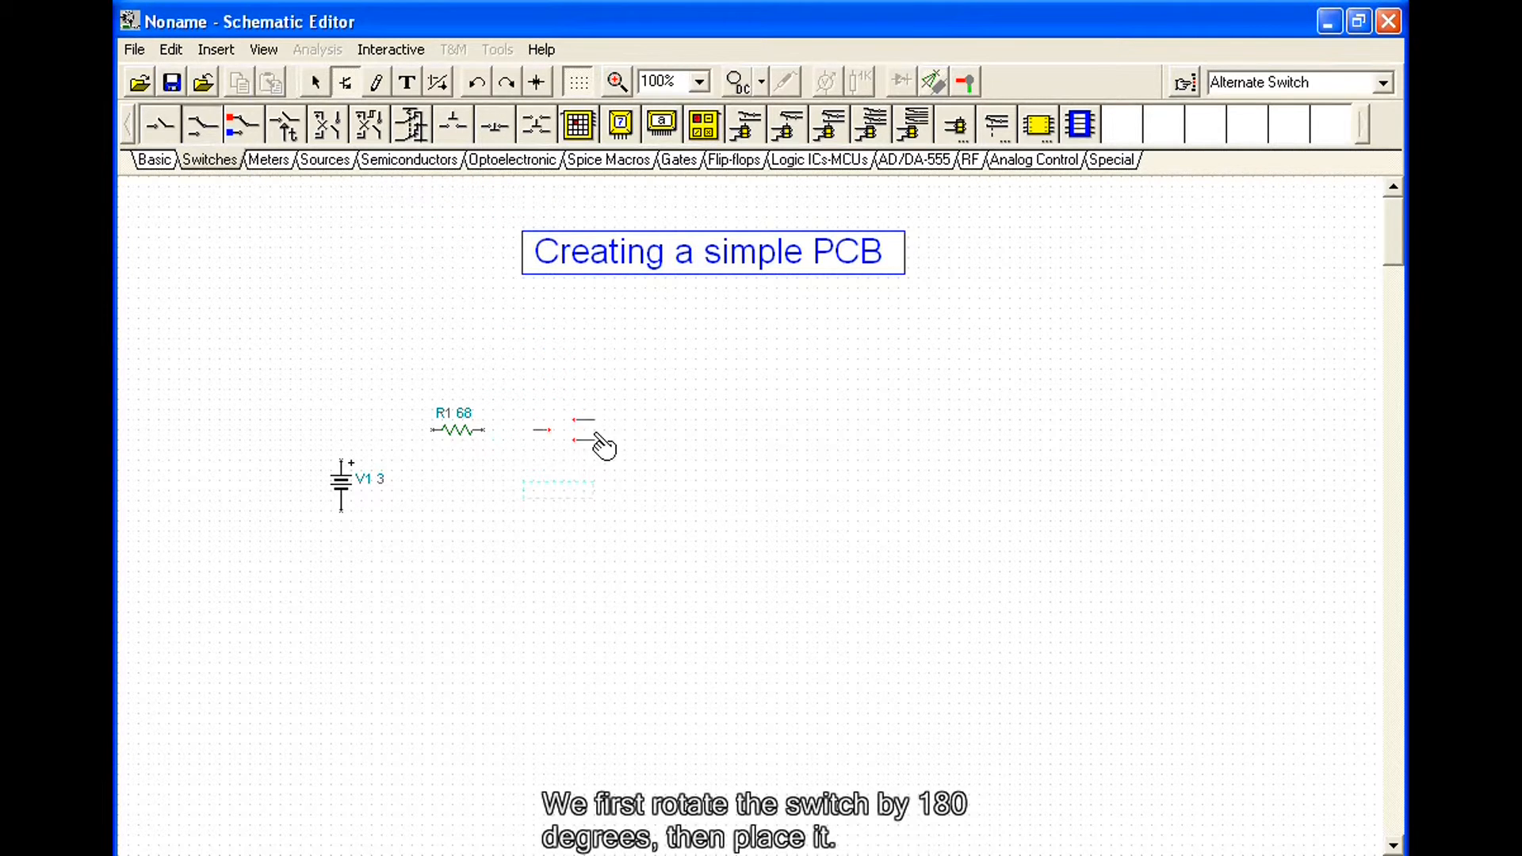
left_click(601, 438)
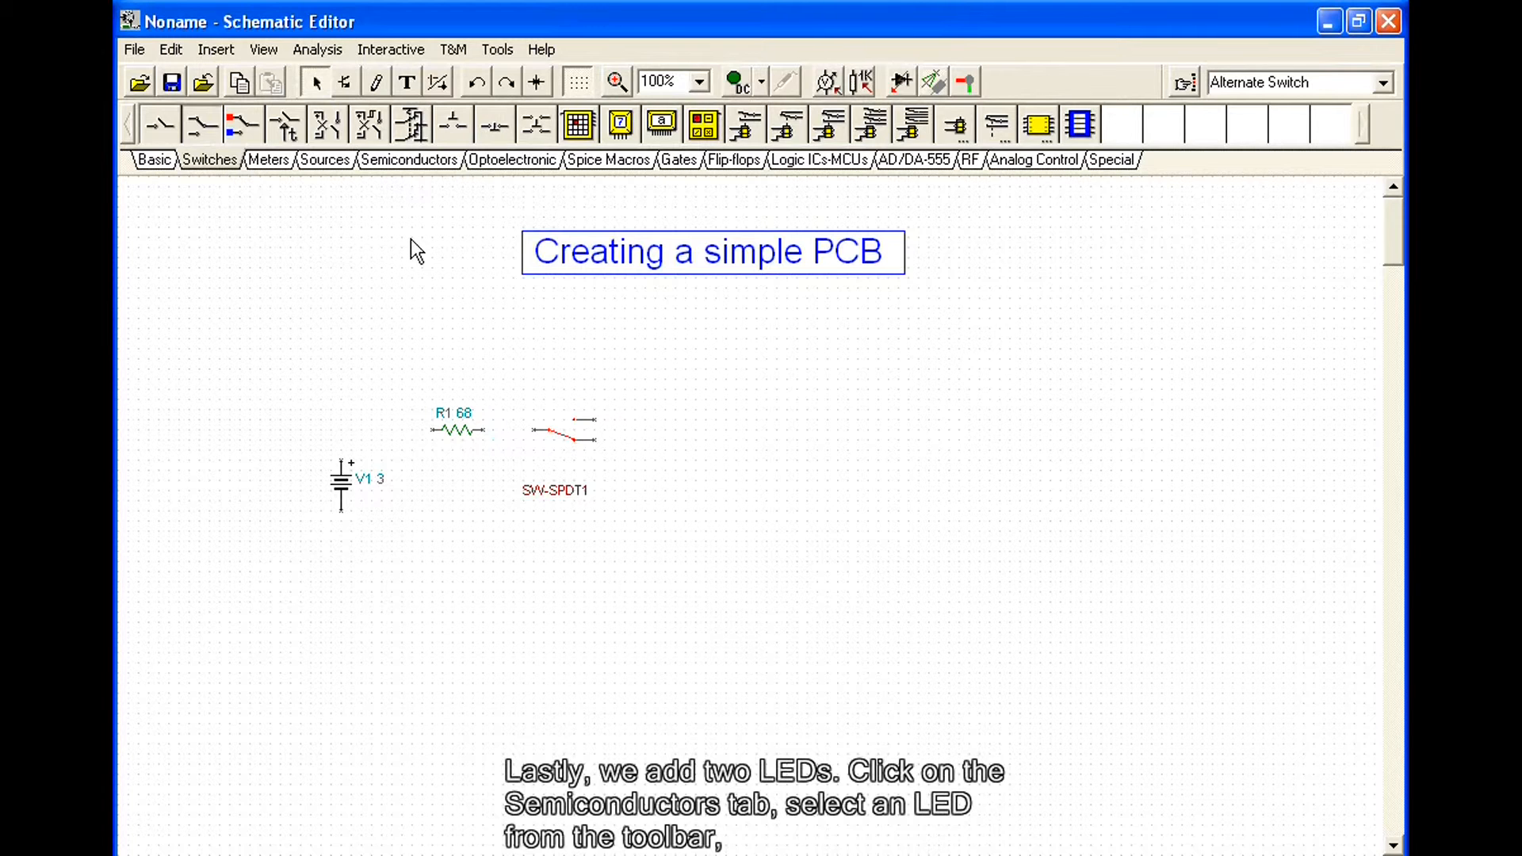
Place an LED rotated by 90 degrees, pointing downward, to the right of the switch.
left_click(403, 160)
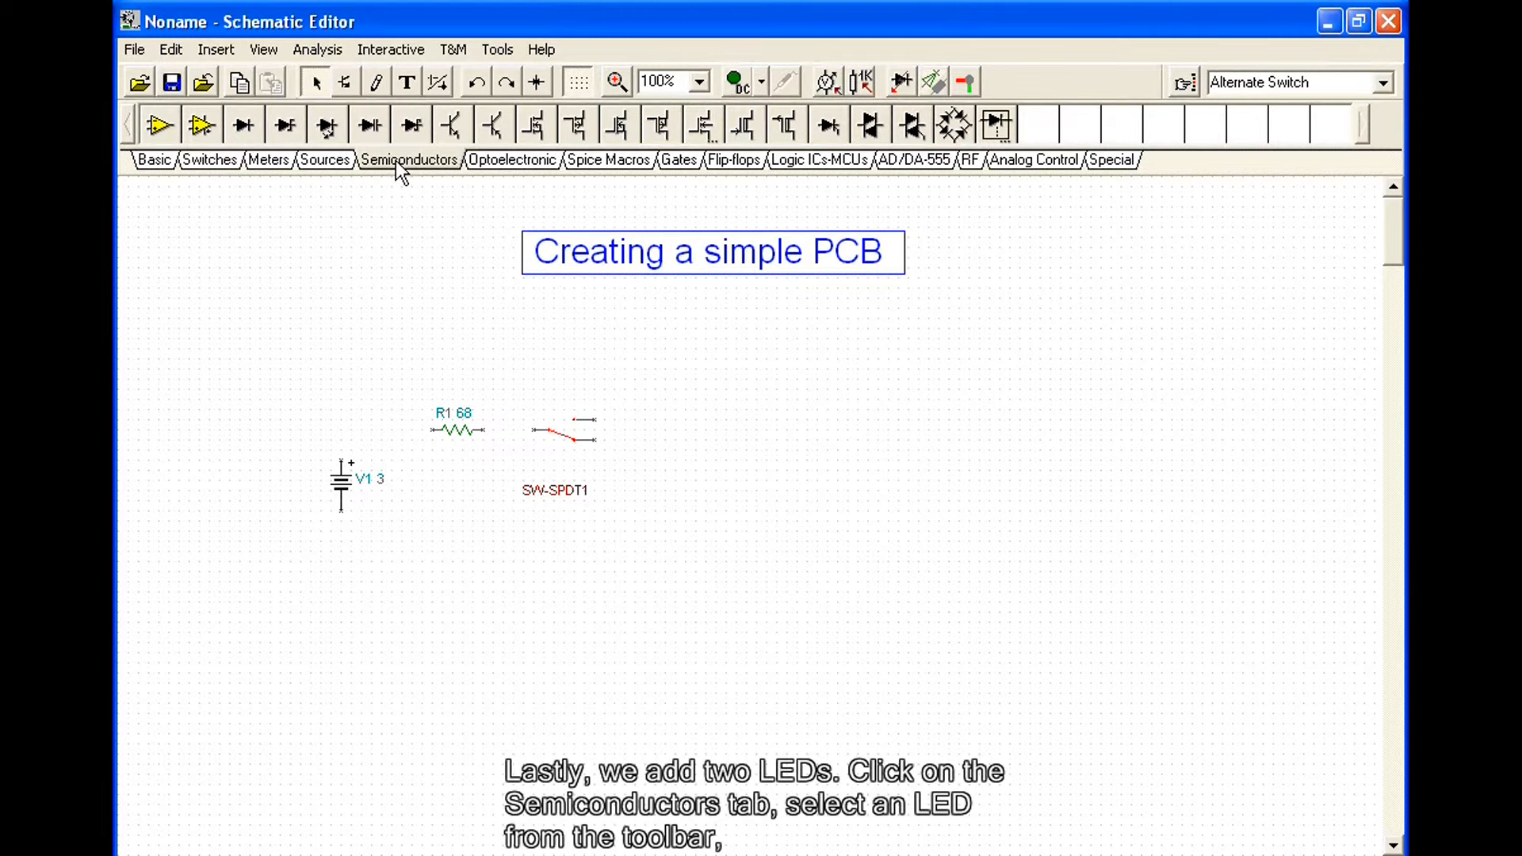
left_click(327, 134)
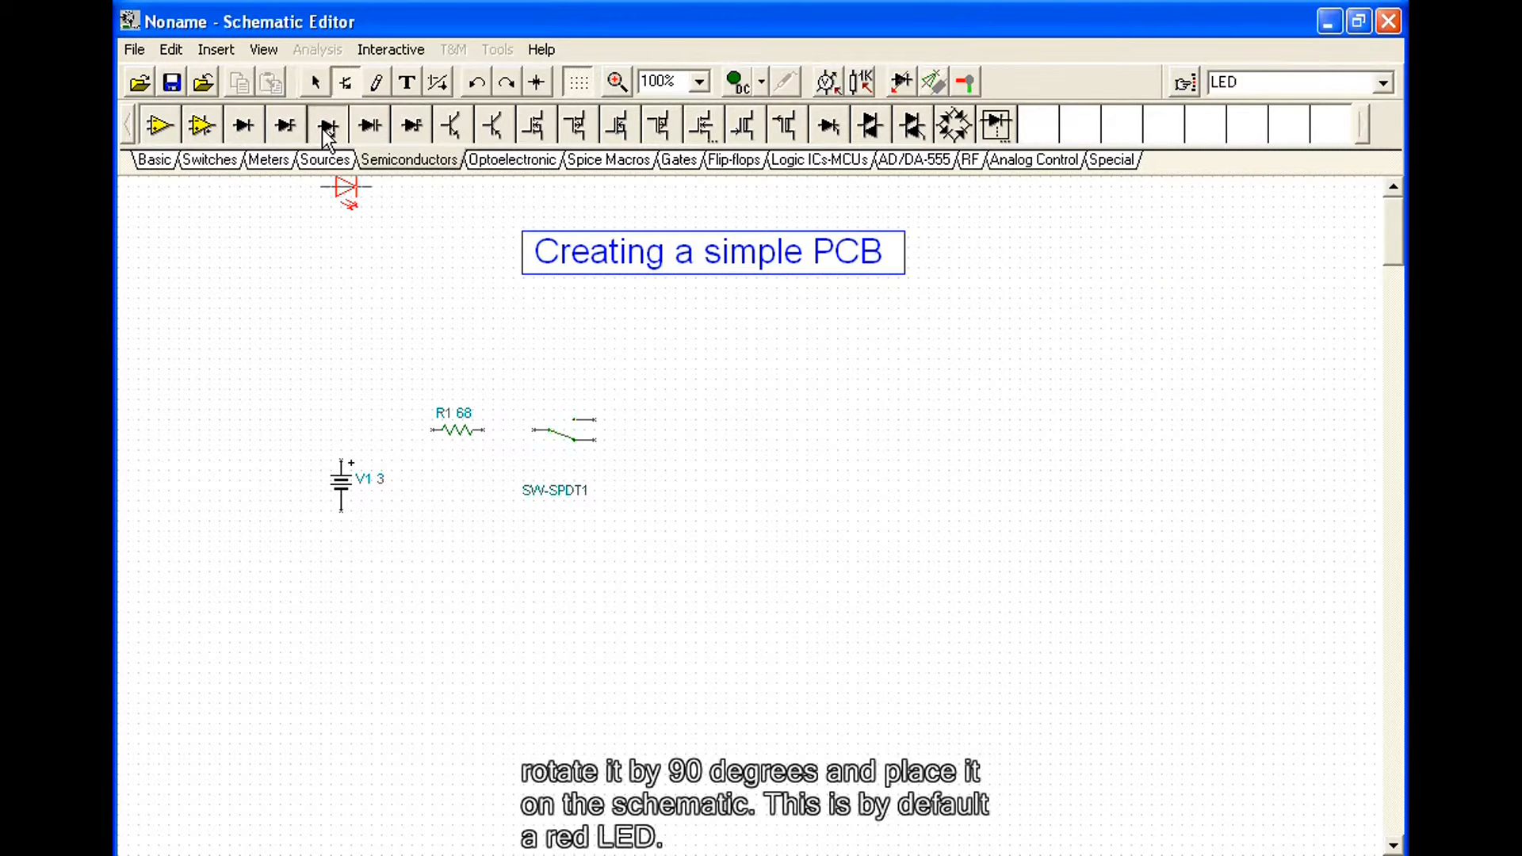
left_click(507, 82)
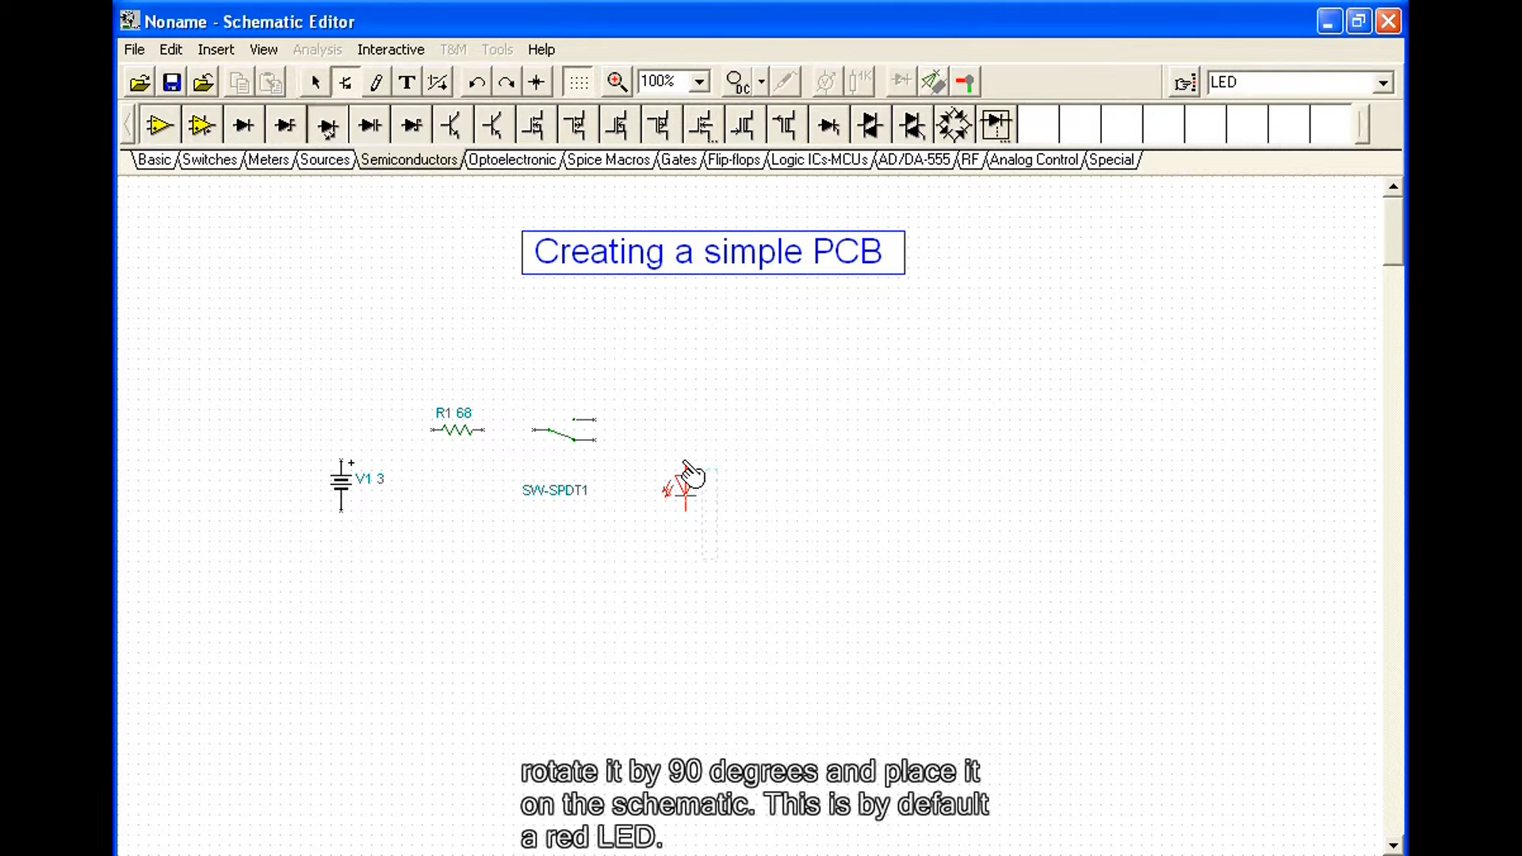
left_click(691, 473)
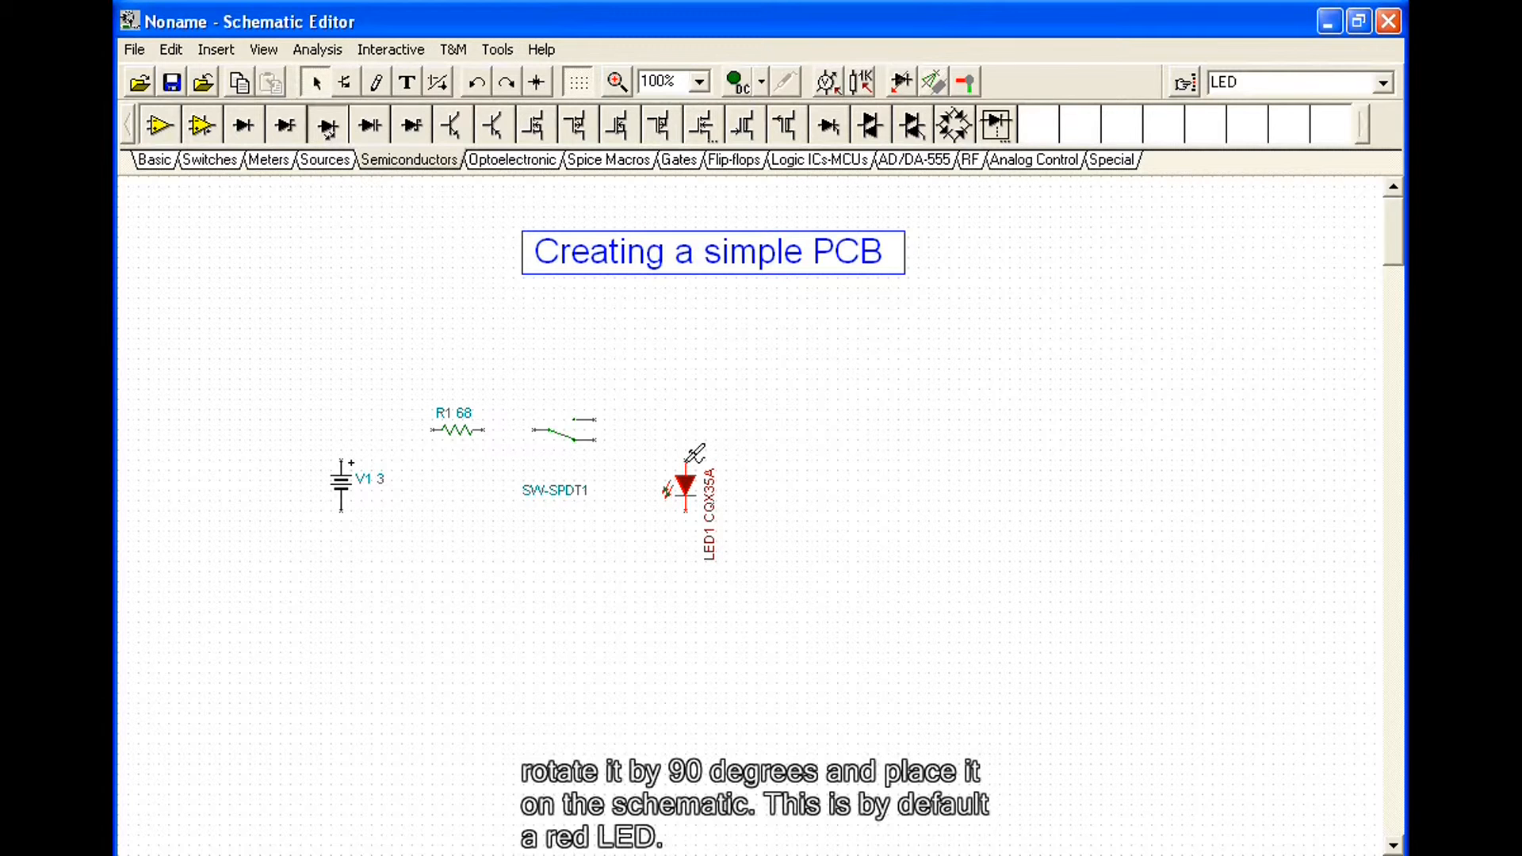
left_click(764, 497)
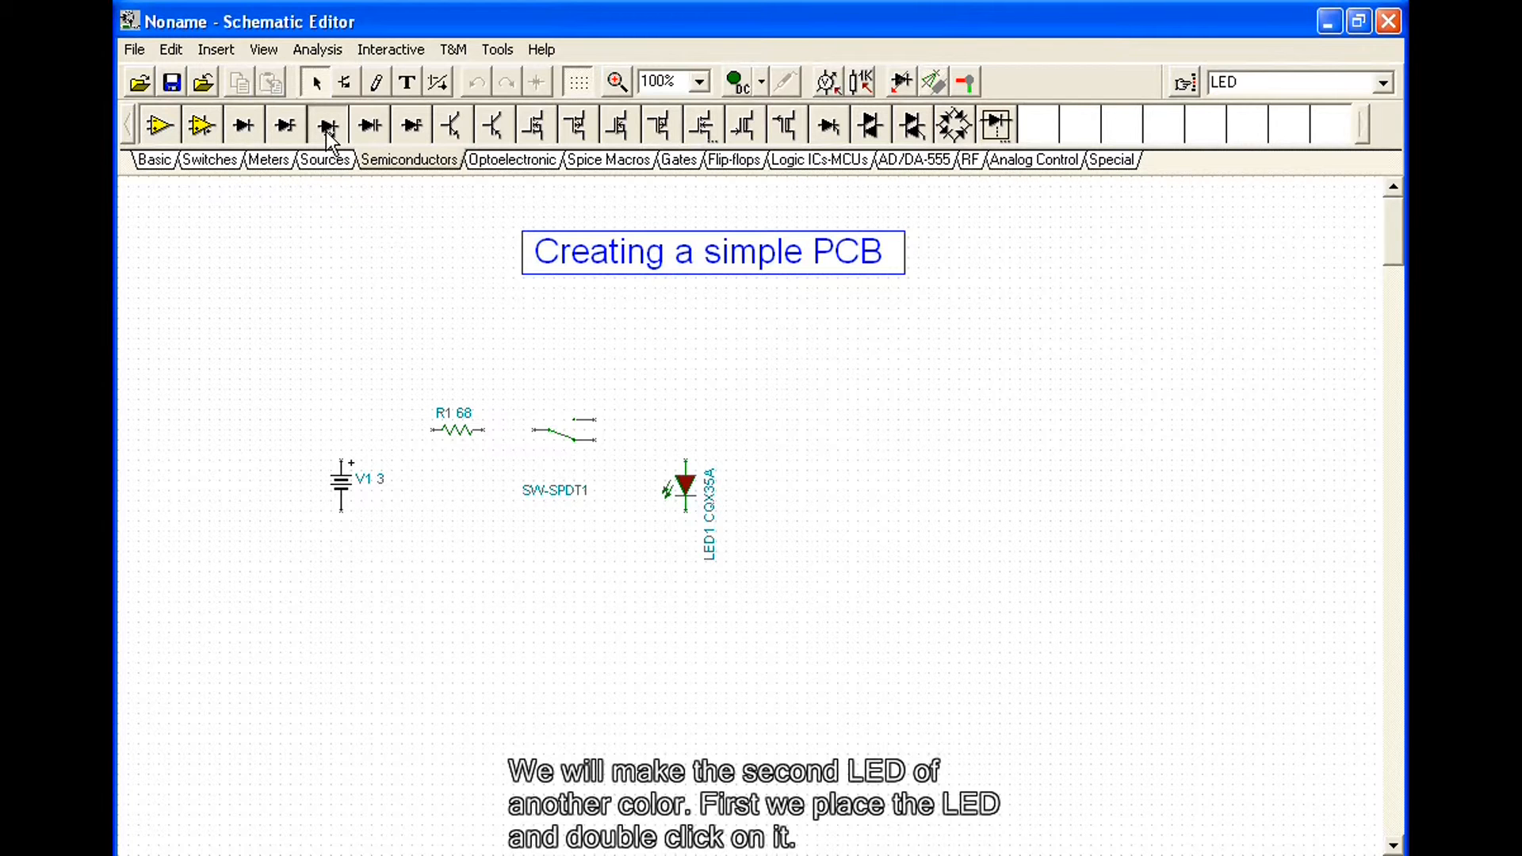
Place a second downward-pointing LED to the right of the first and change its type to the green CQX36A.
left_click(327, 126)
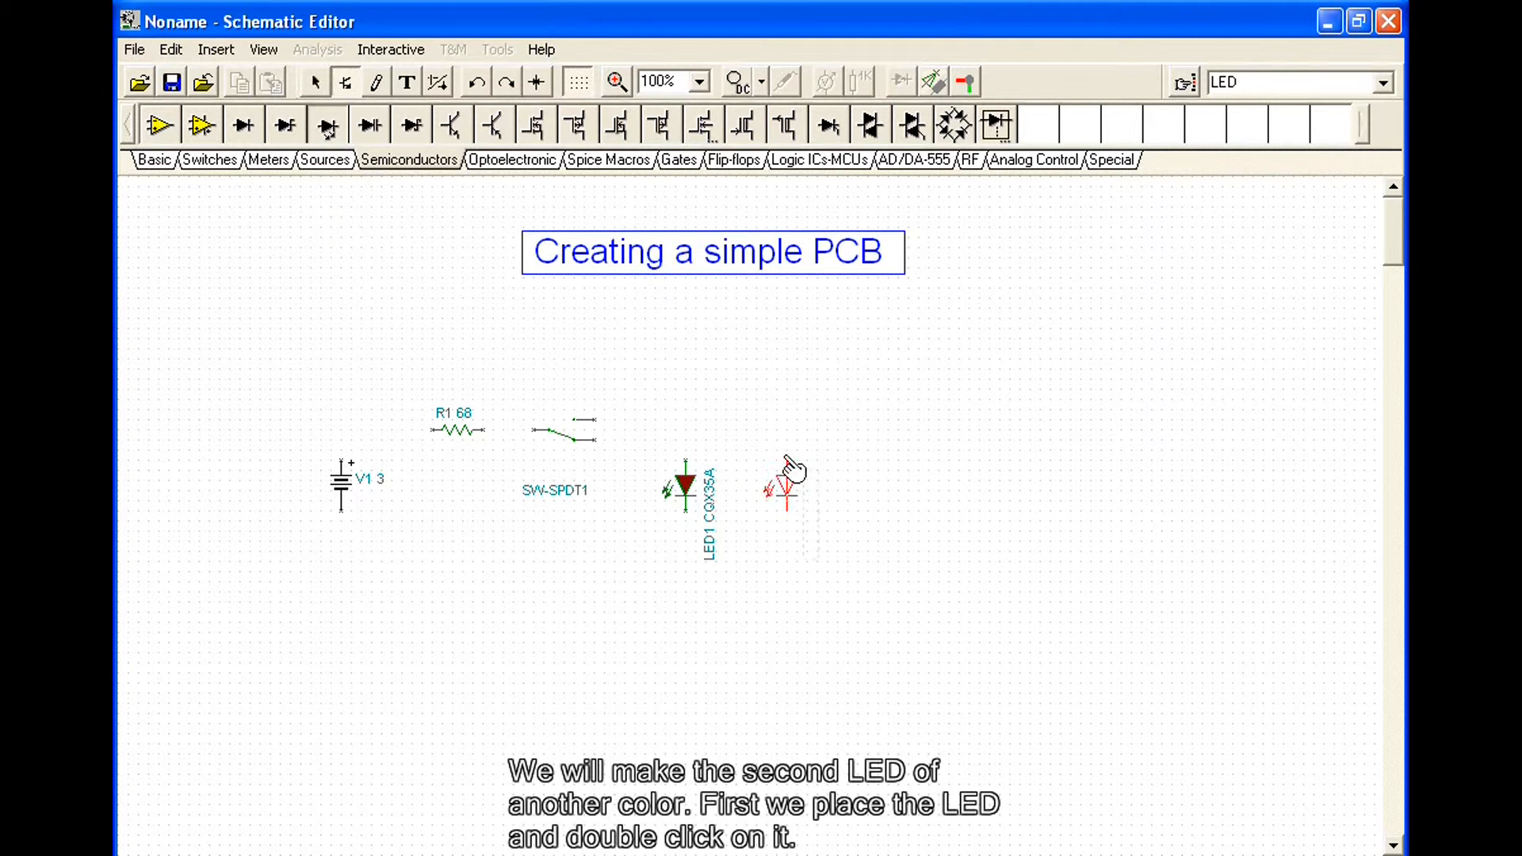
left_click(795, 468)
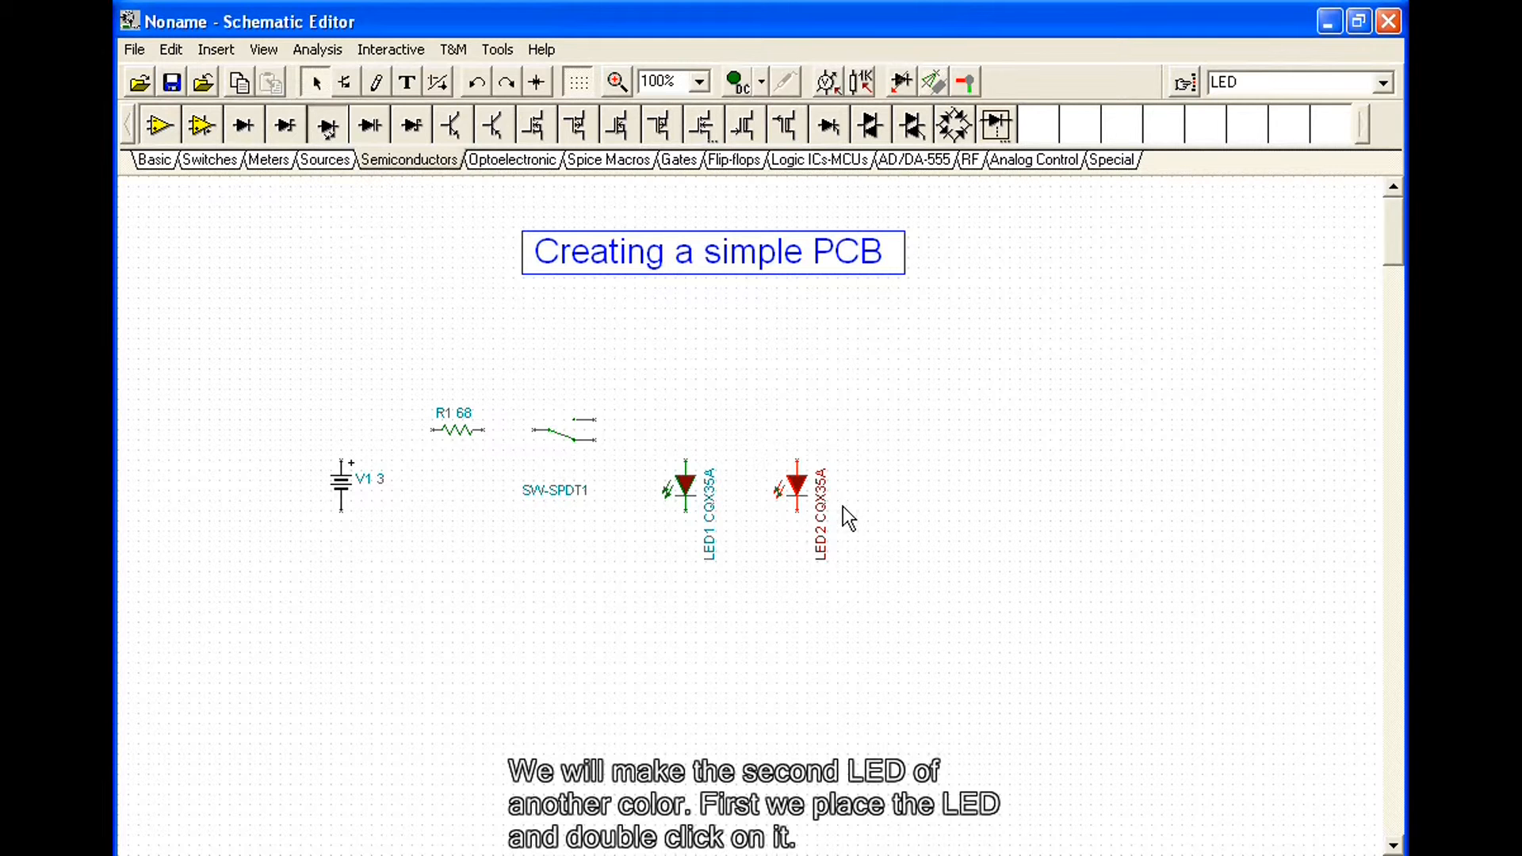
double_click(805, 489)
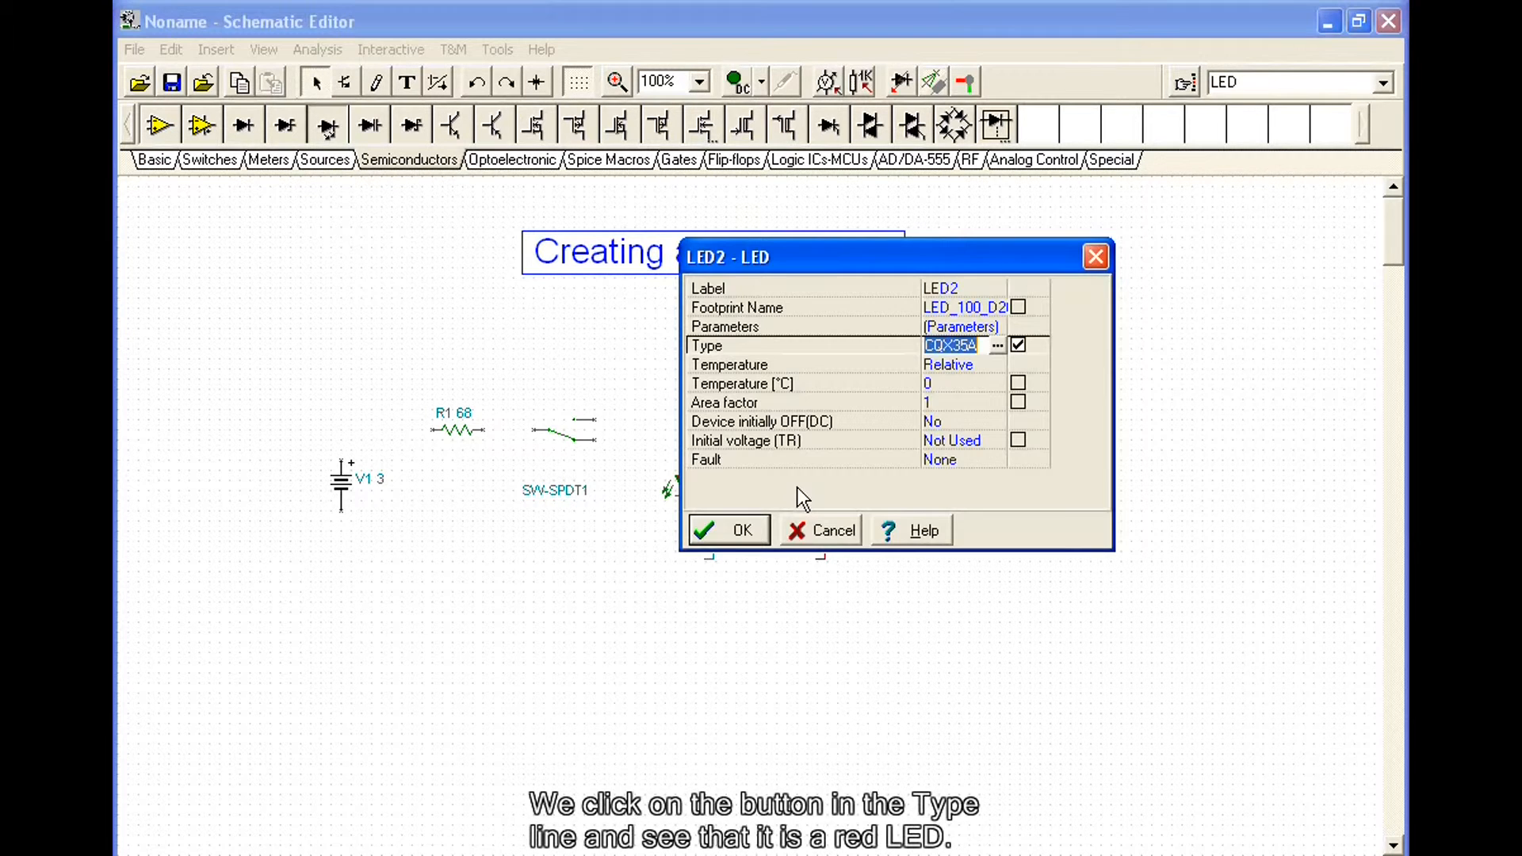
left_click(996, 346)
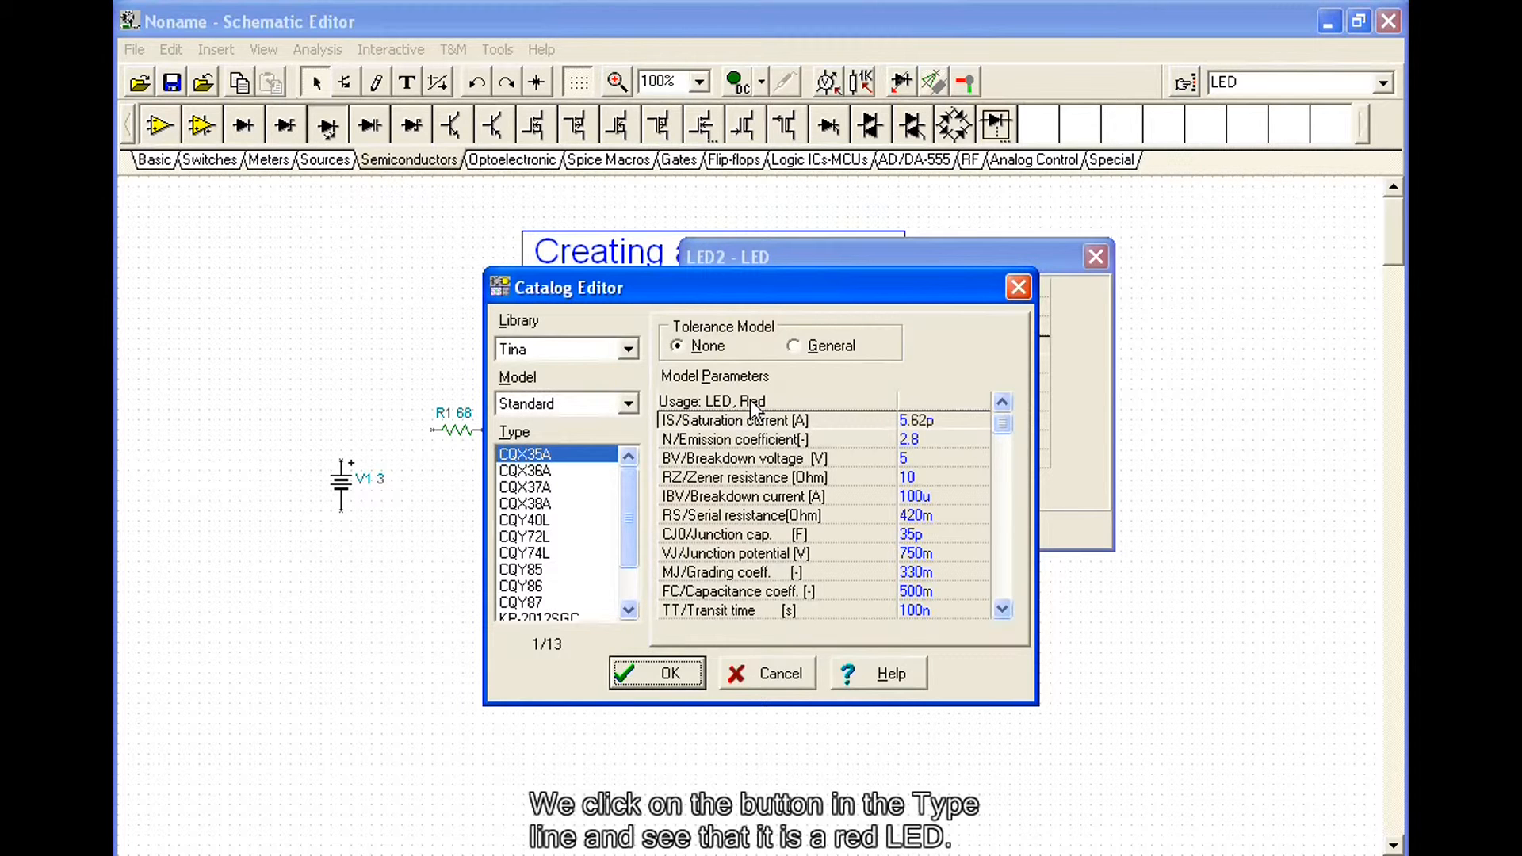
left_click(553, 473)
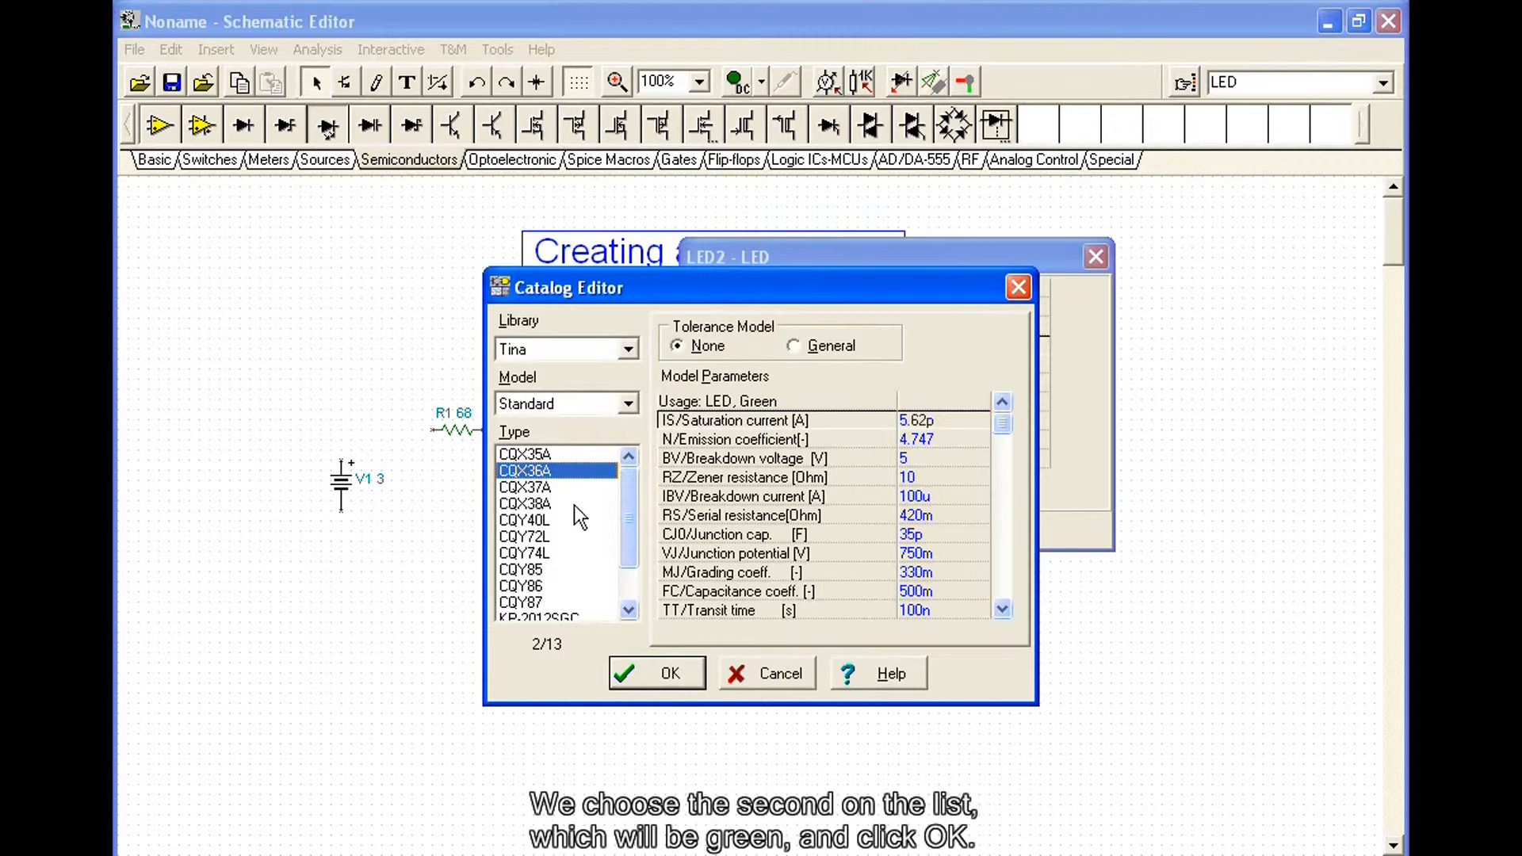
left_click(654, 680)
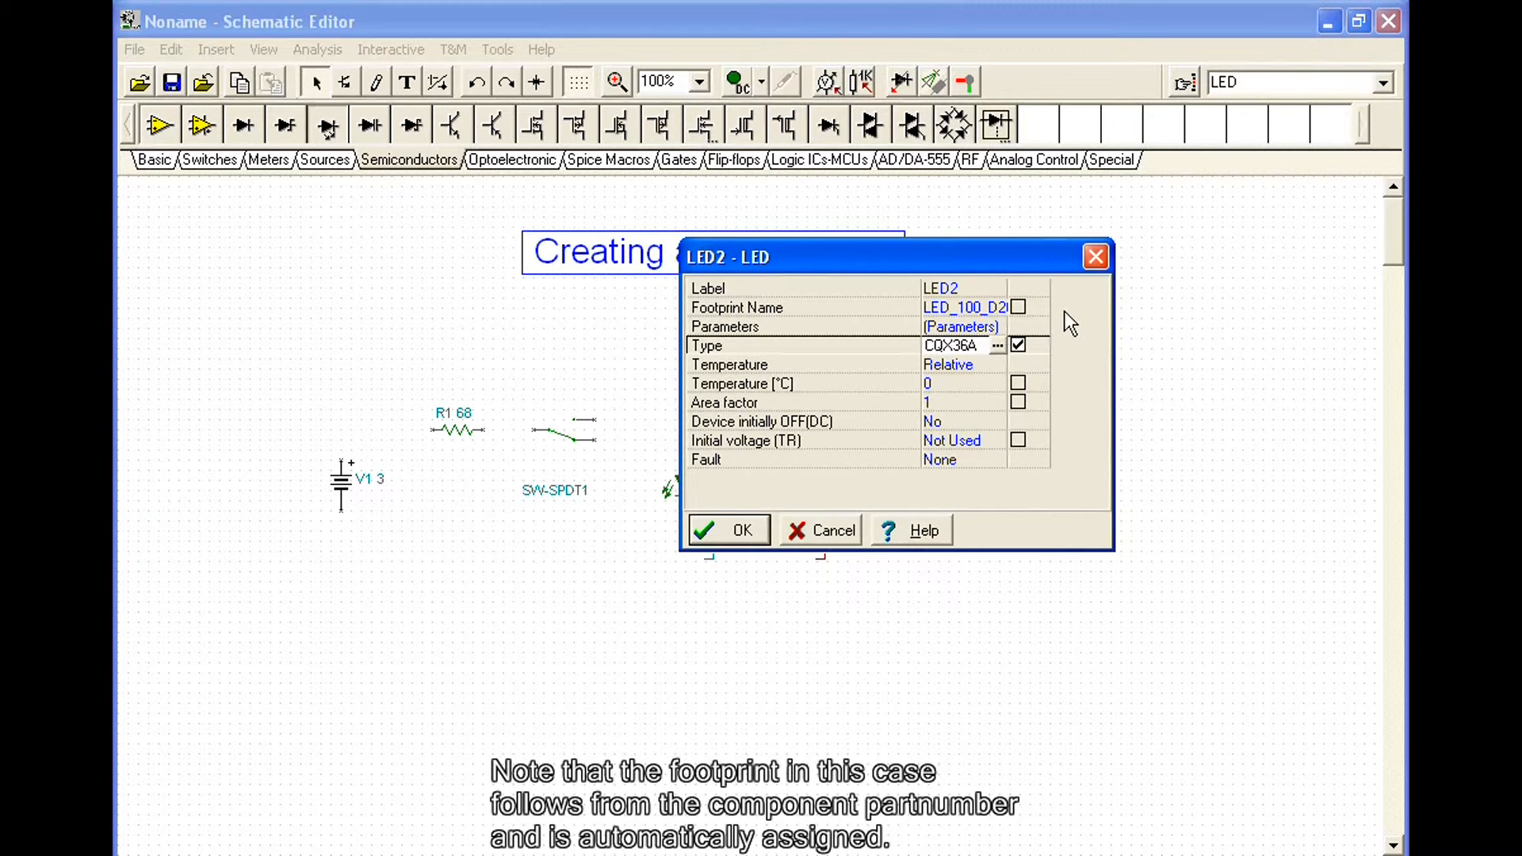
left_click(737, 531)
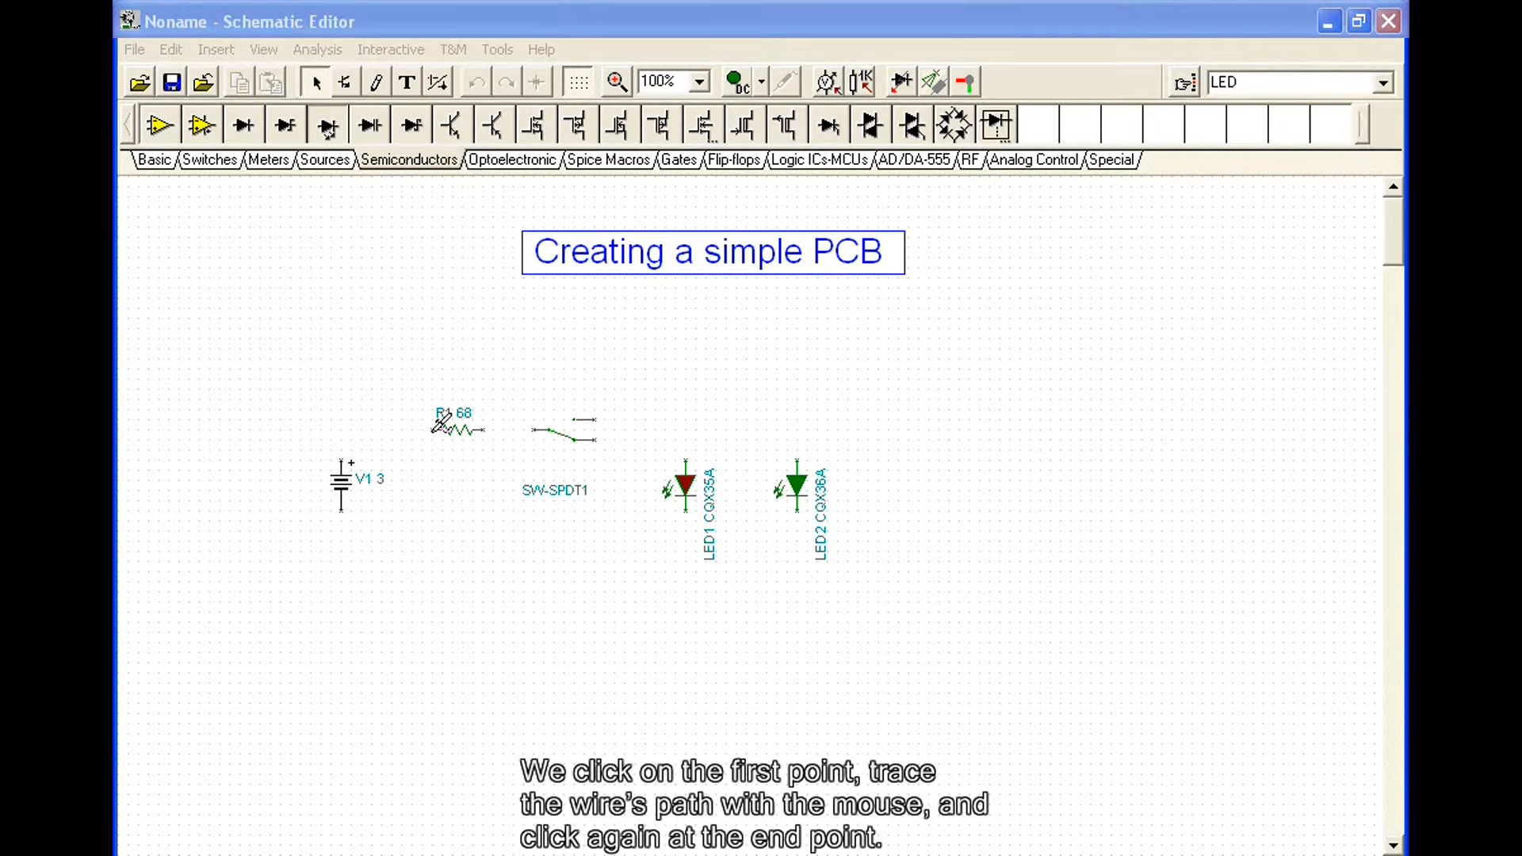
Wire the resistor's left terminal to the battery's positive terminal and its right terminal to the switch's single contact.
left_click(432, 429)
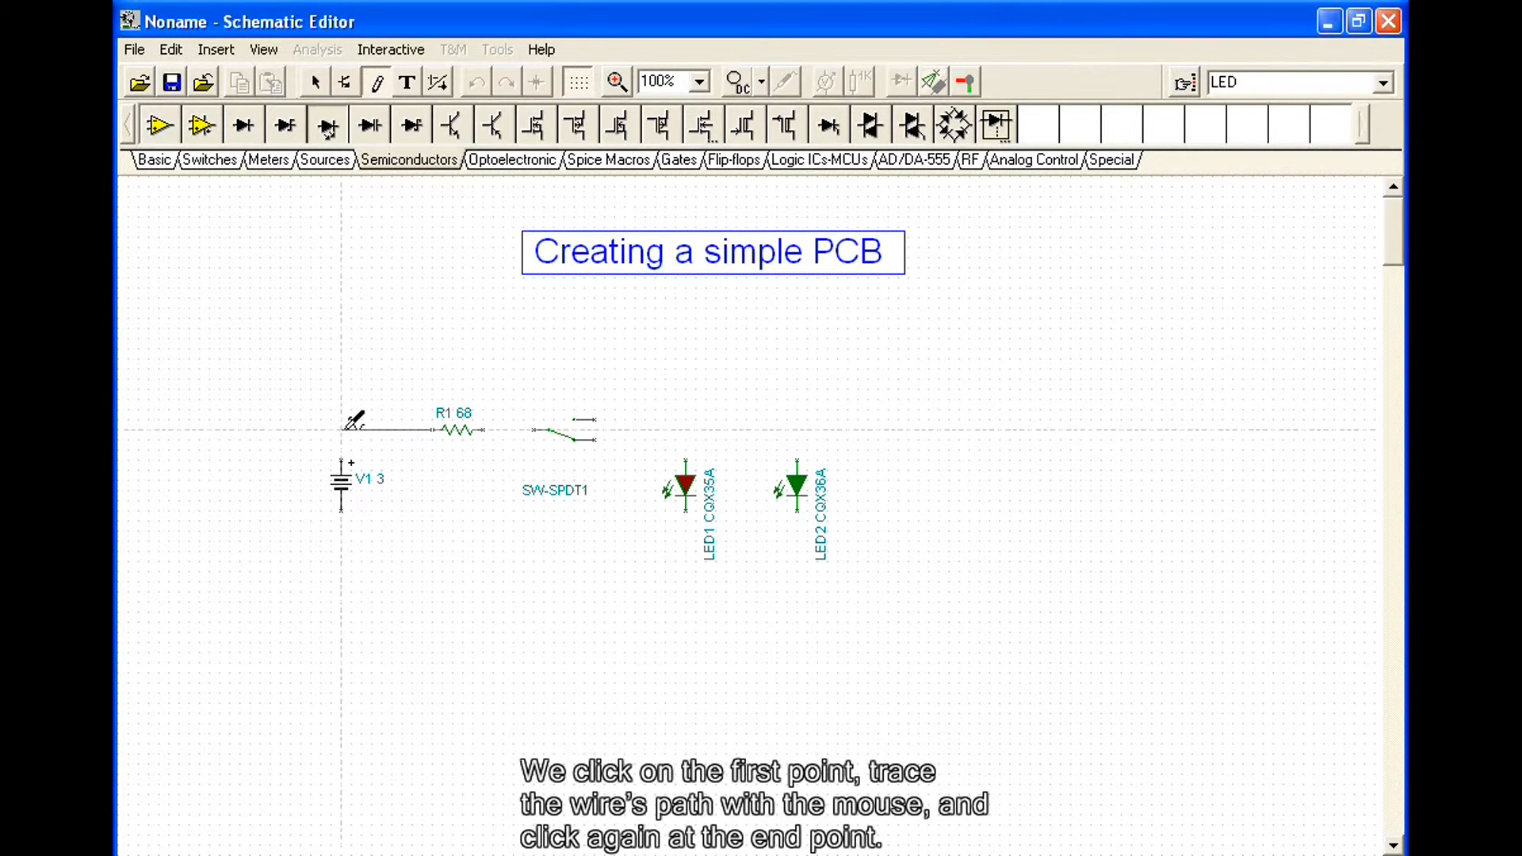
left_click(342, 456)
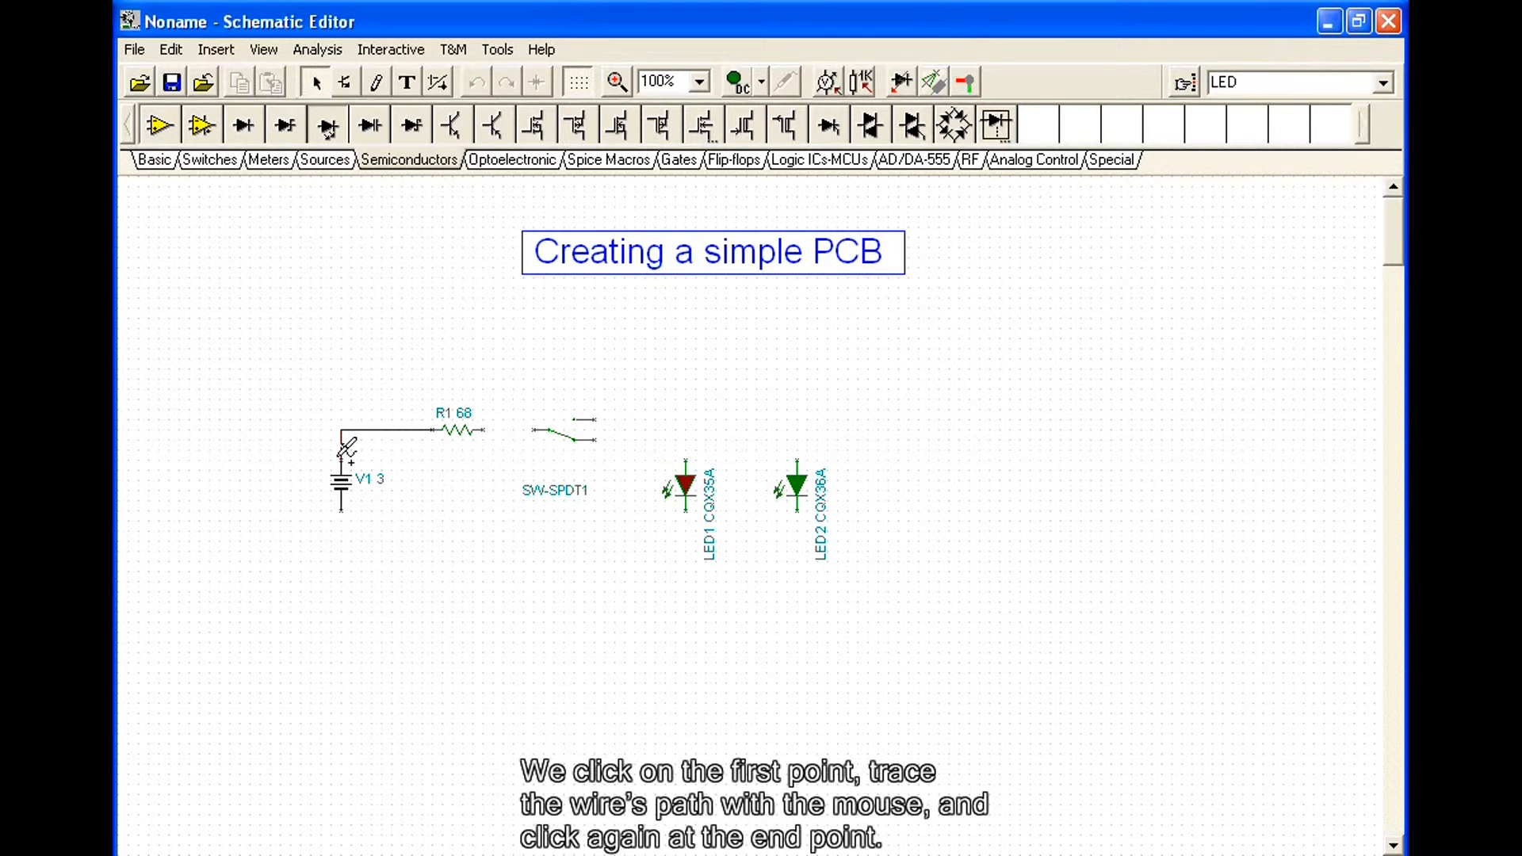
left_click(485, 428)
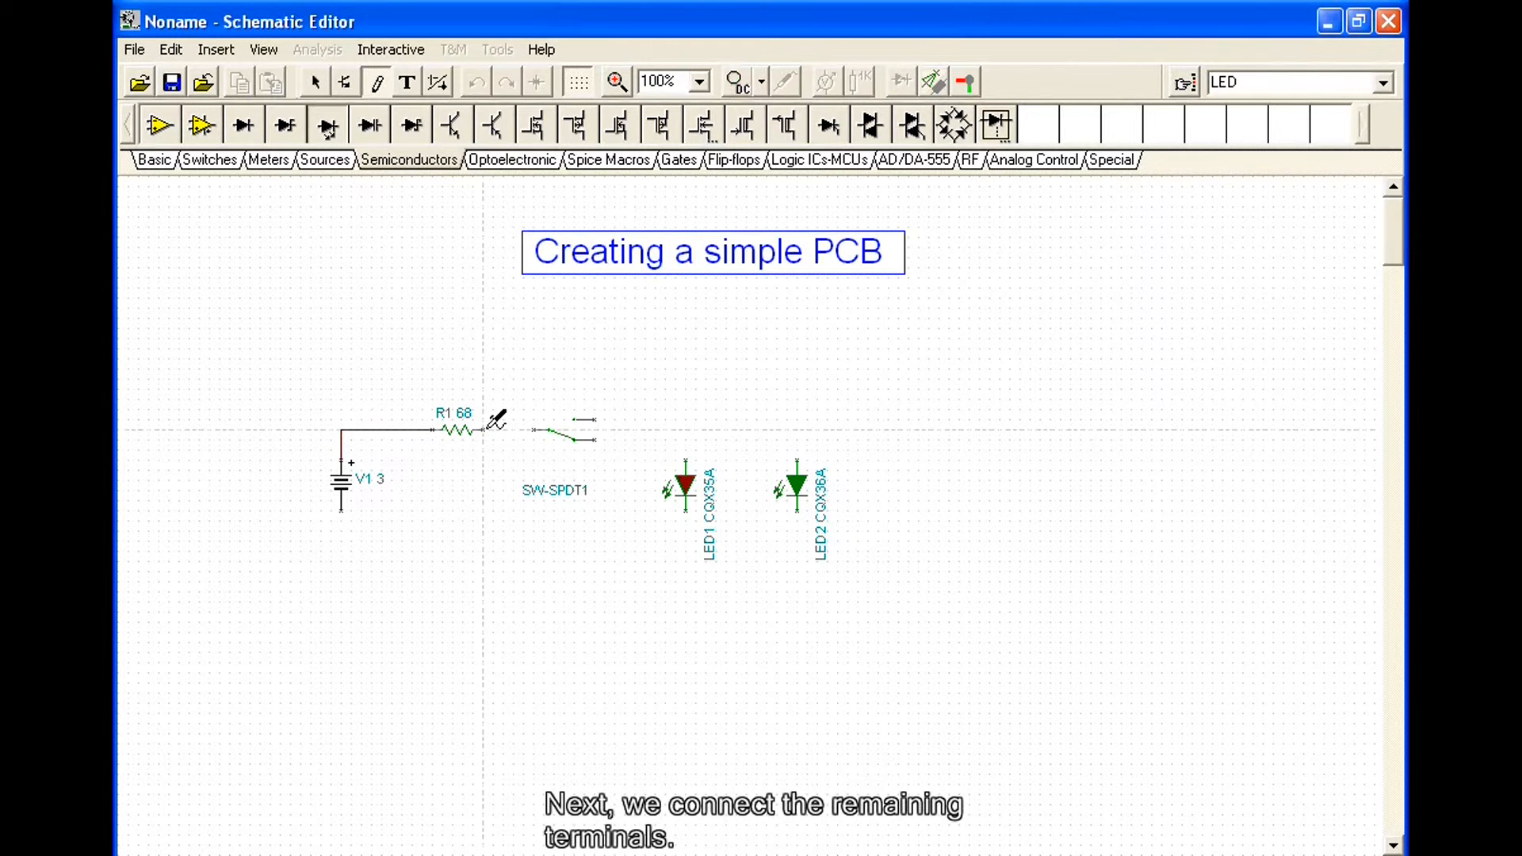
left_click(532, 429)
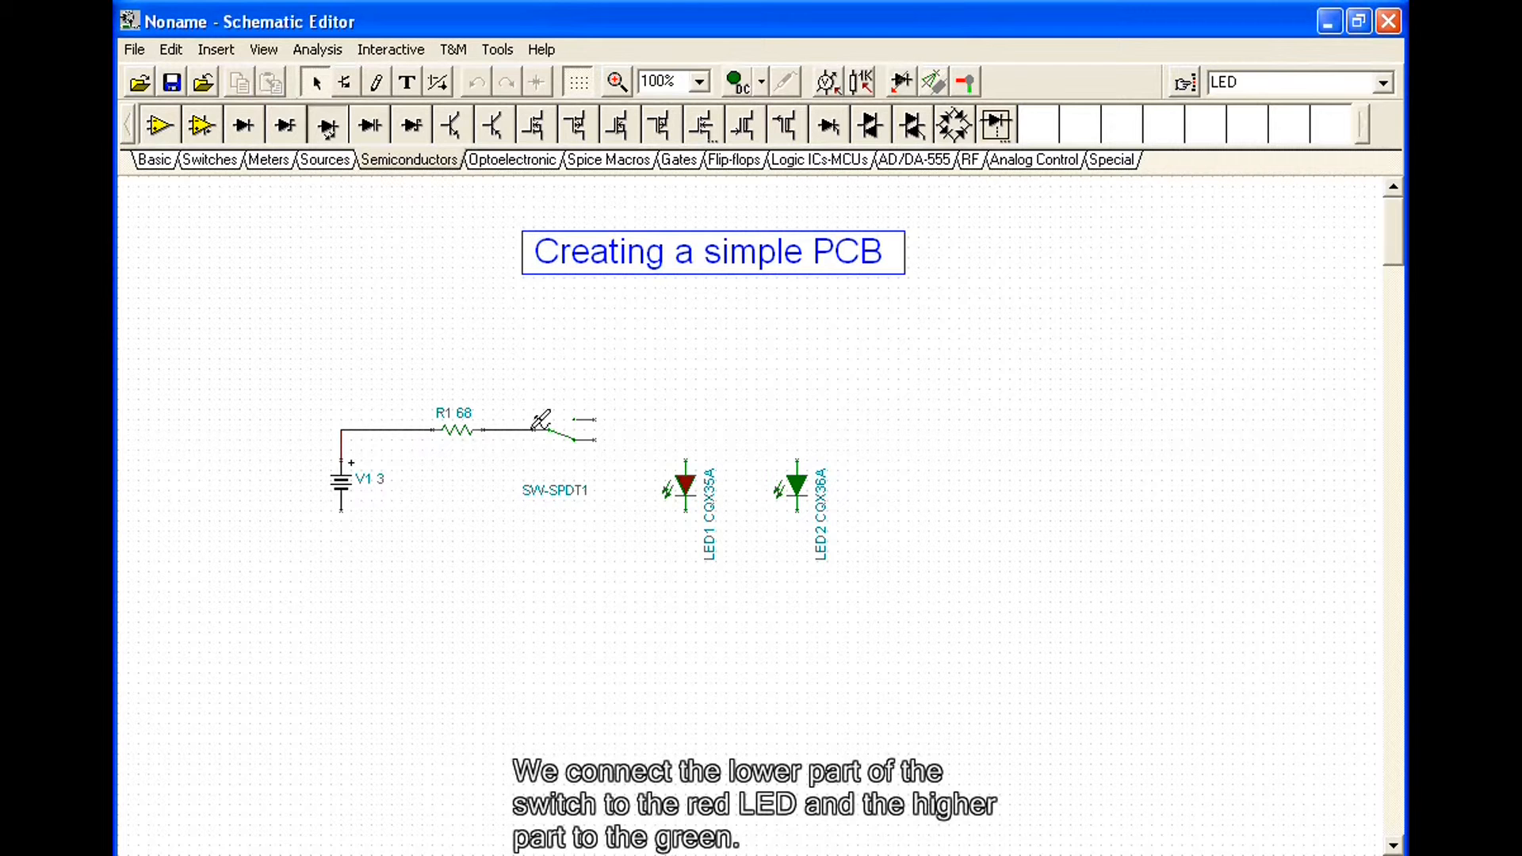
Wire the switch's lower contact to the top of the red LED and its upper contact to the top of the green LED.
left_click(598, 440)
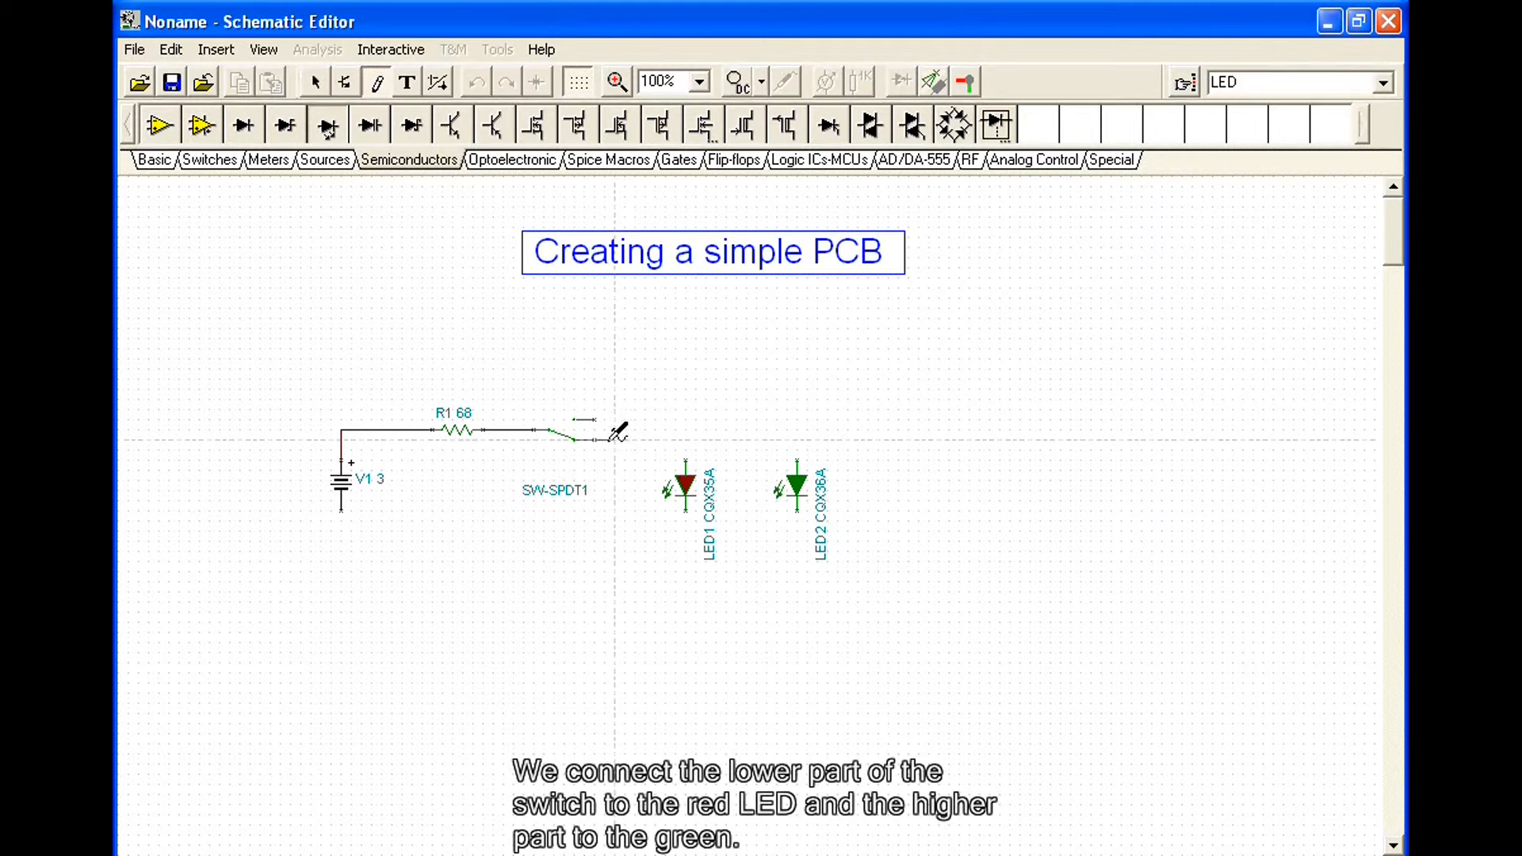
left_click(686, 453)
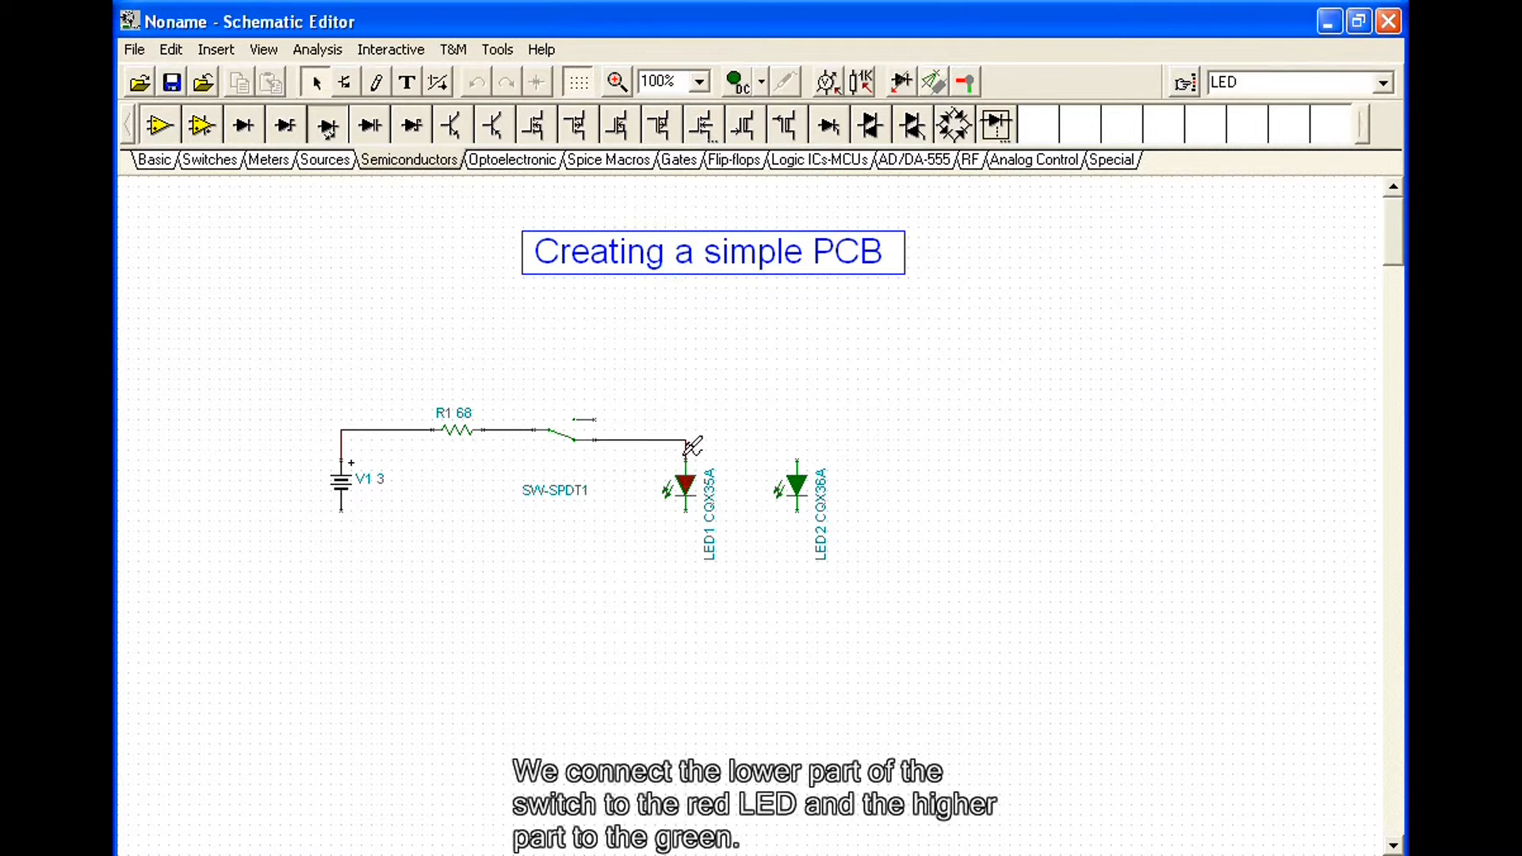
left_click(596, 419)
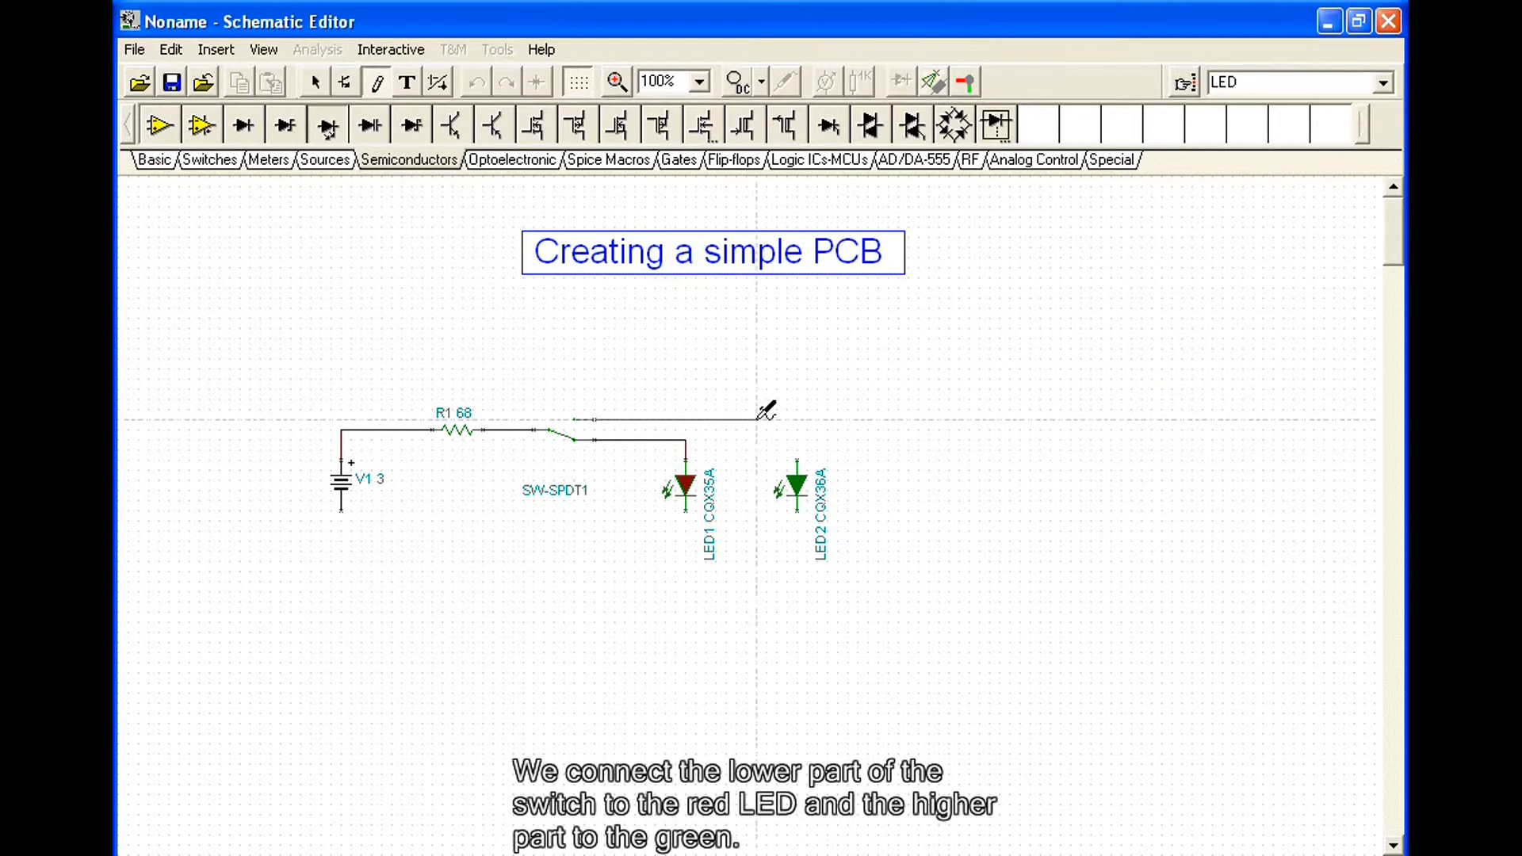
left_click(797, 455)
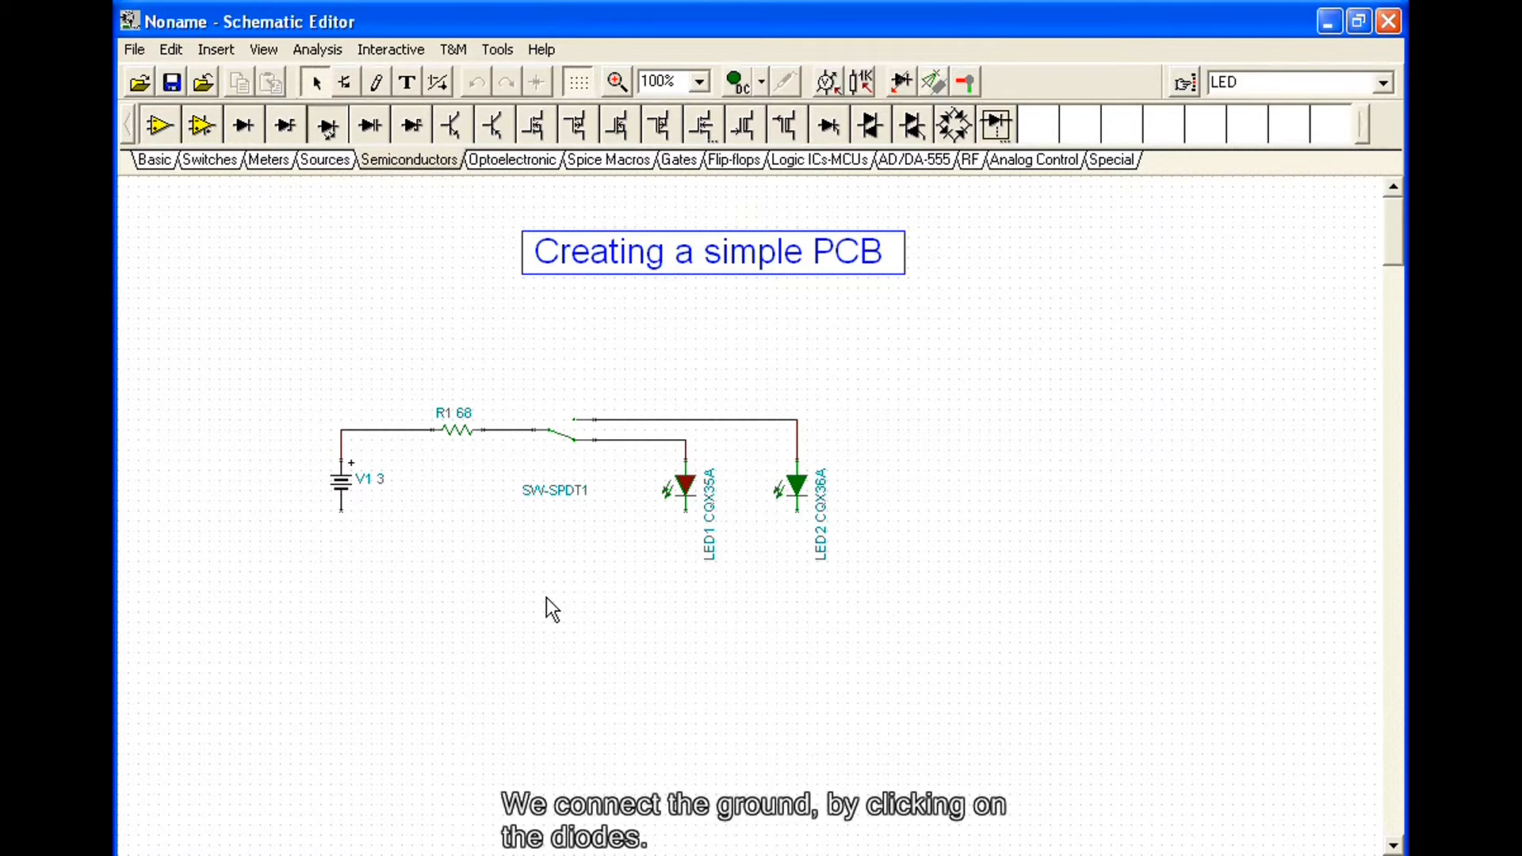
Wire the battery's negative terminal to the bottom of the red LED and join the green LED's bottom terminal to it.
left_click(341, 510)
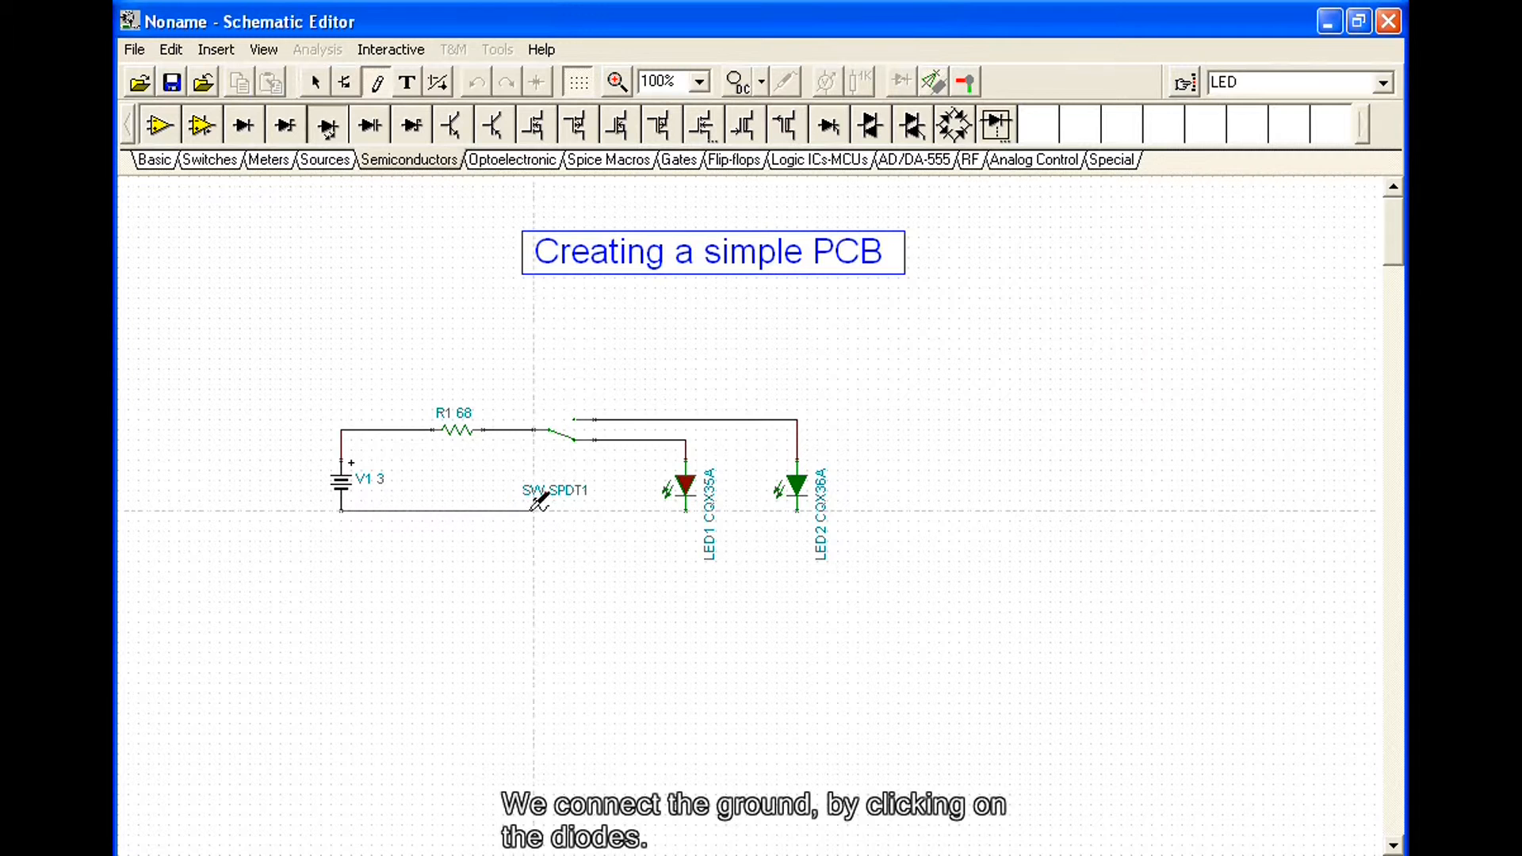
left_click(685, 512)
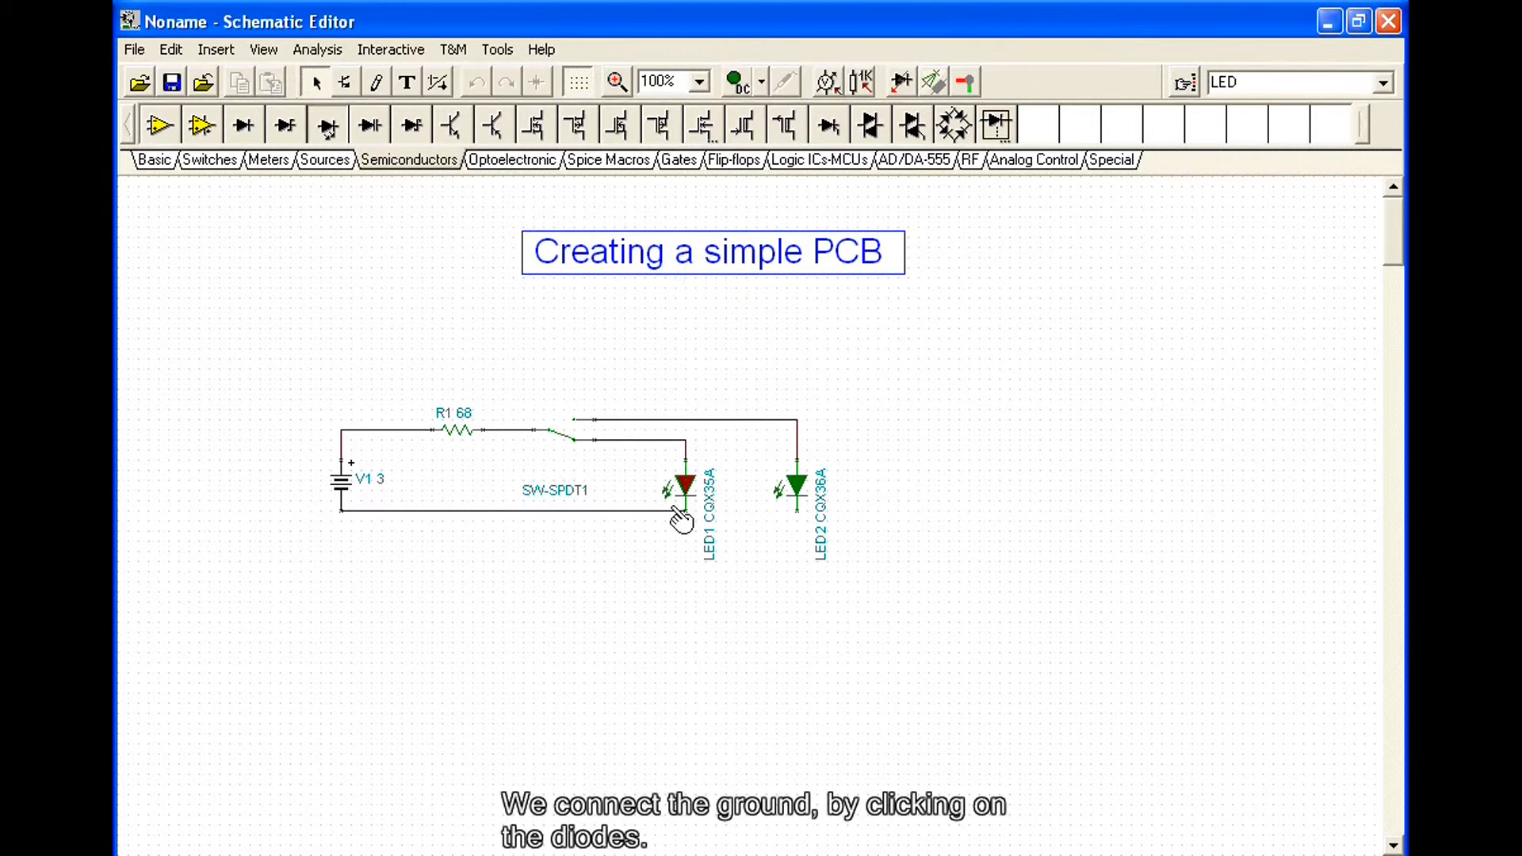
left_click(797, 510)
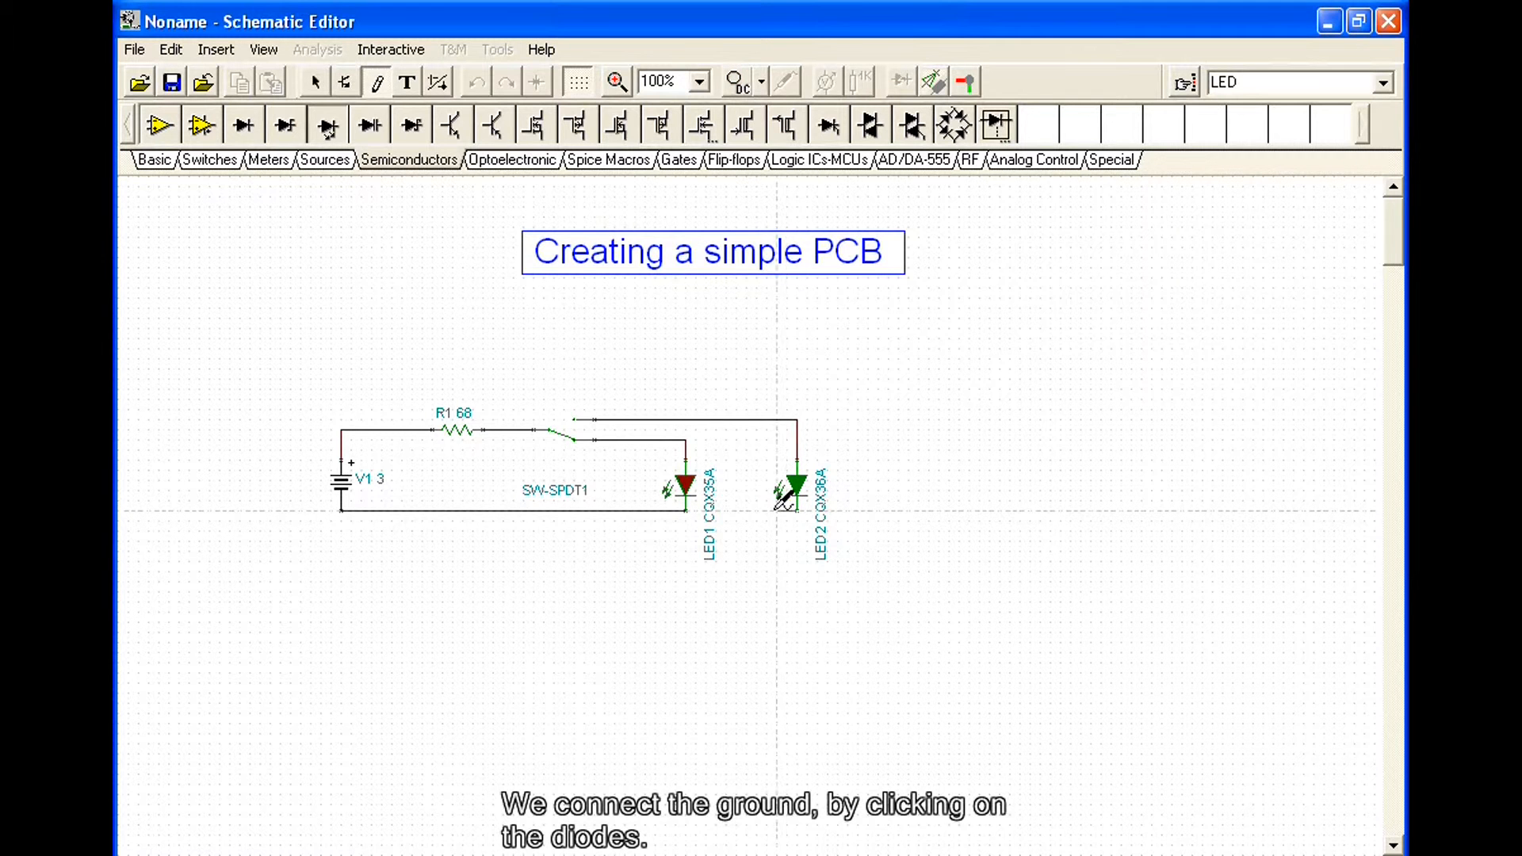
left_click(688, 511)
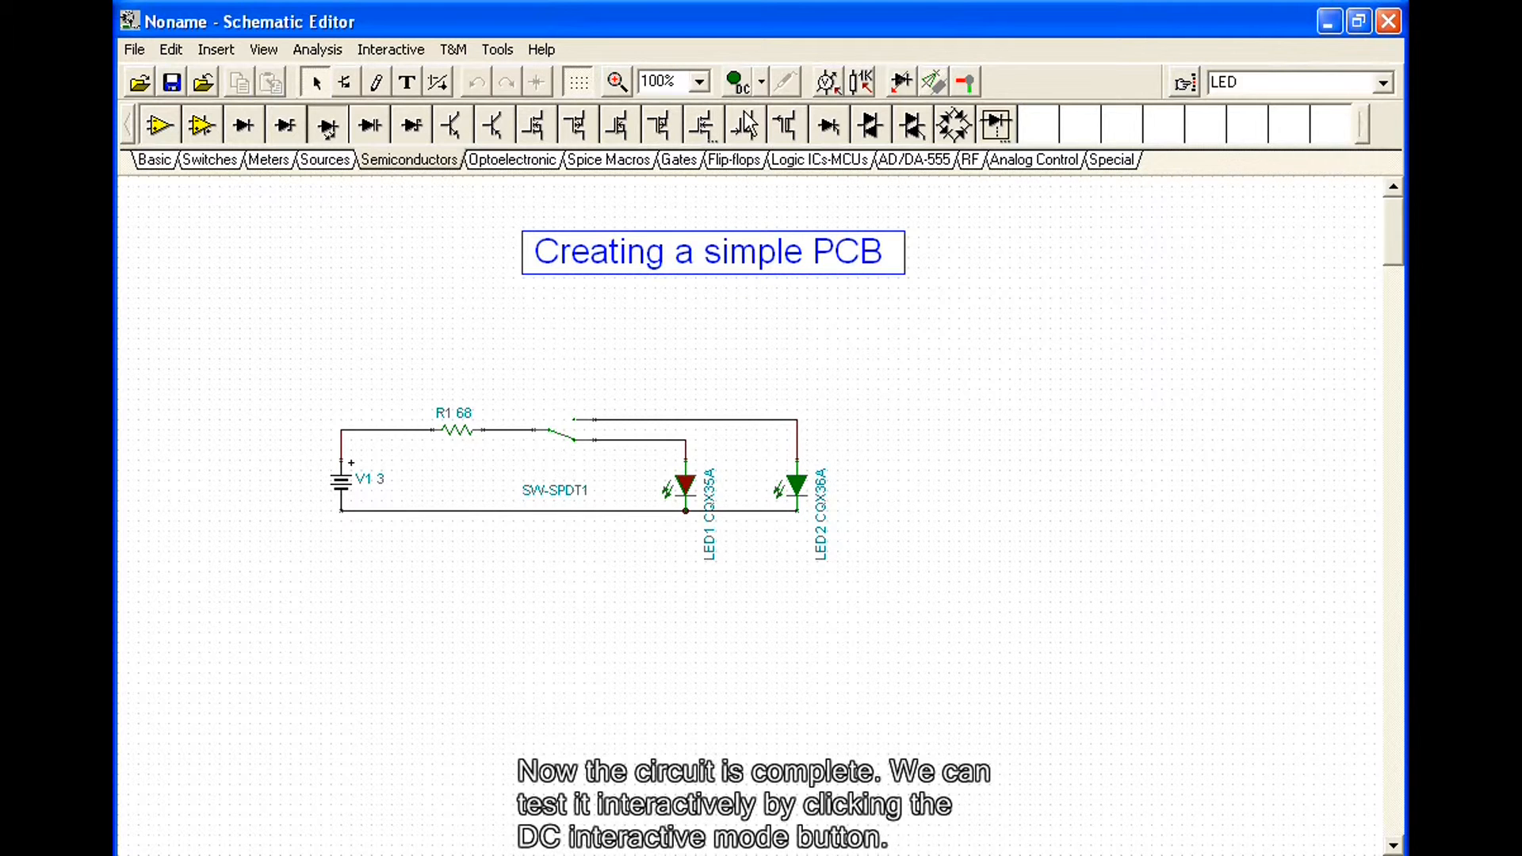
Test the circuit in DC interactive mode by toggling the switch, with both the schematic symbols and the 3D component view.
left_click(741, 87)
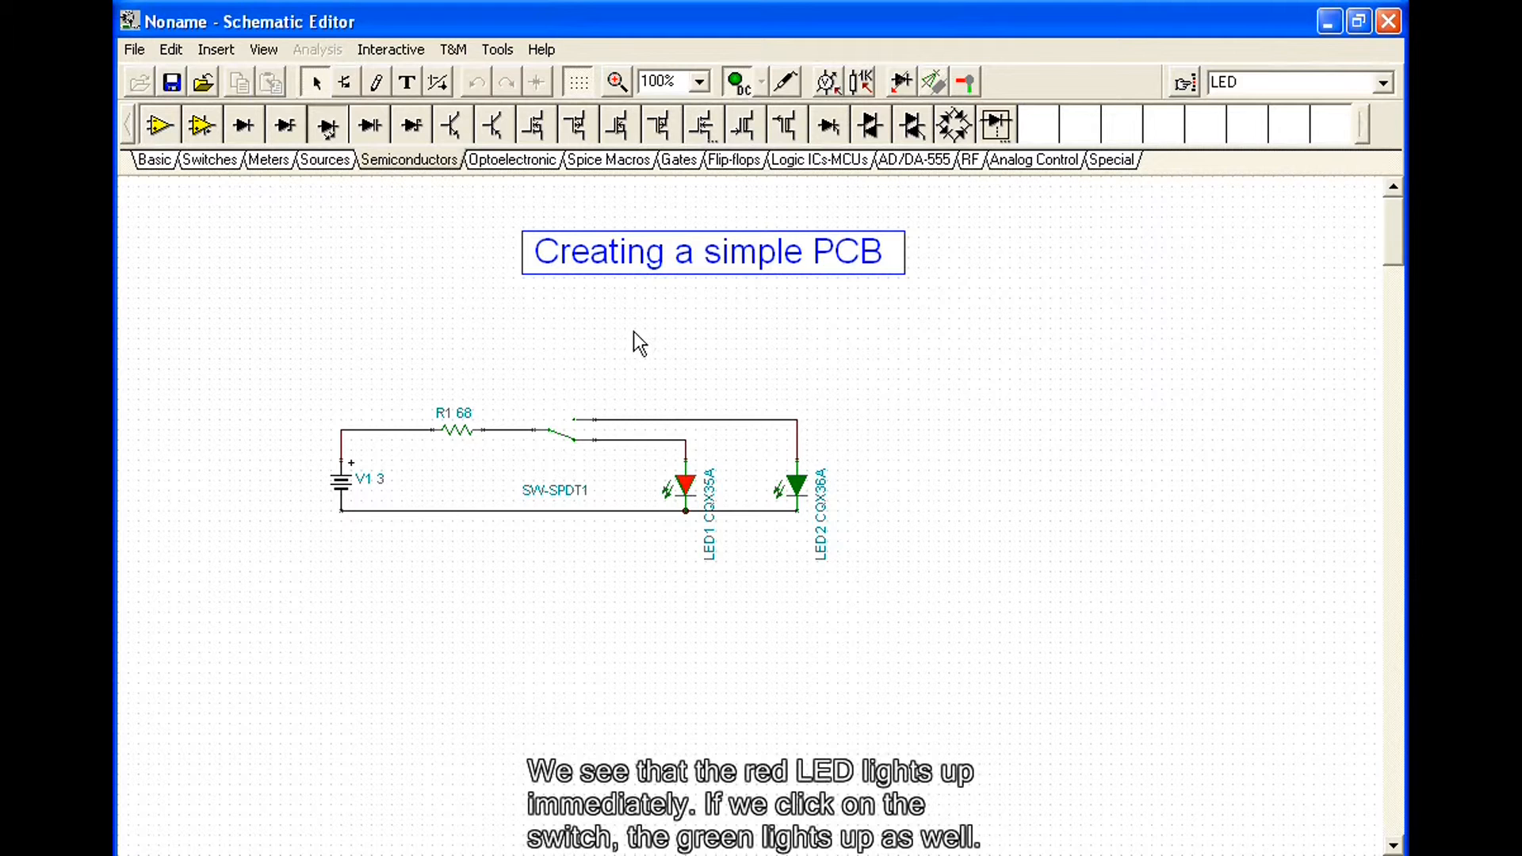
left_click(562, 435)
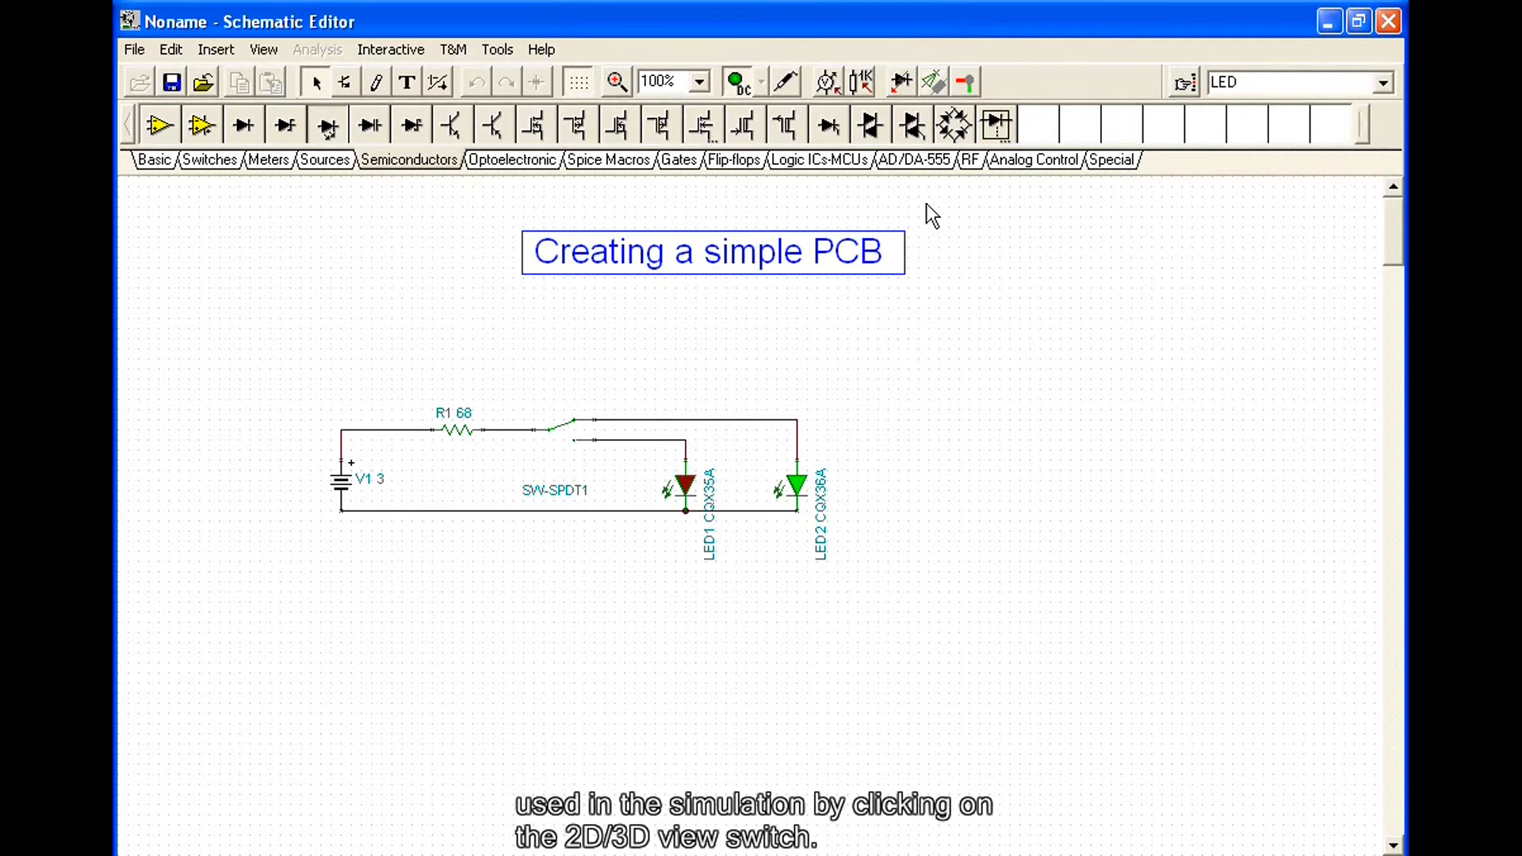
left_click(930, 82)
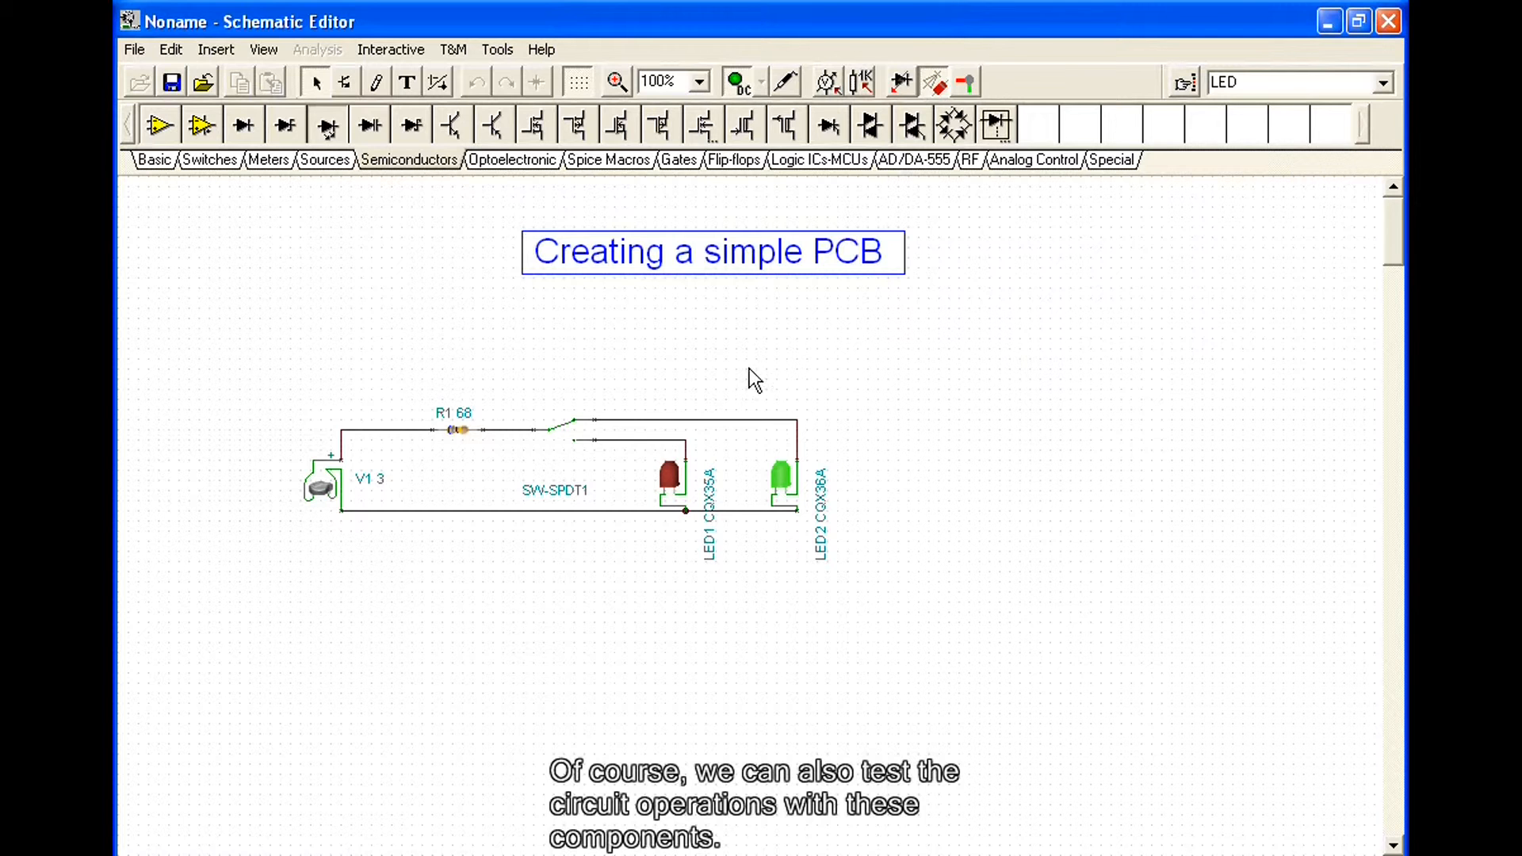
left_click(556, 429)
left_click(556, 430)
left_click(557, 432)
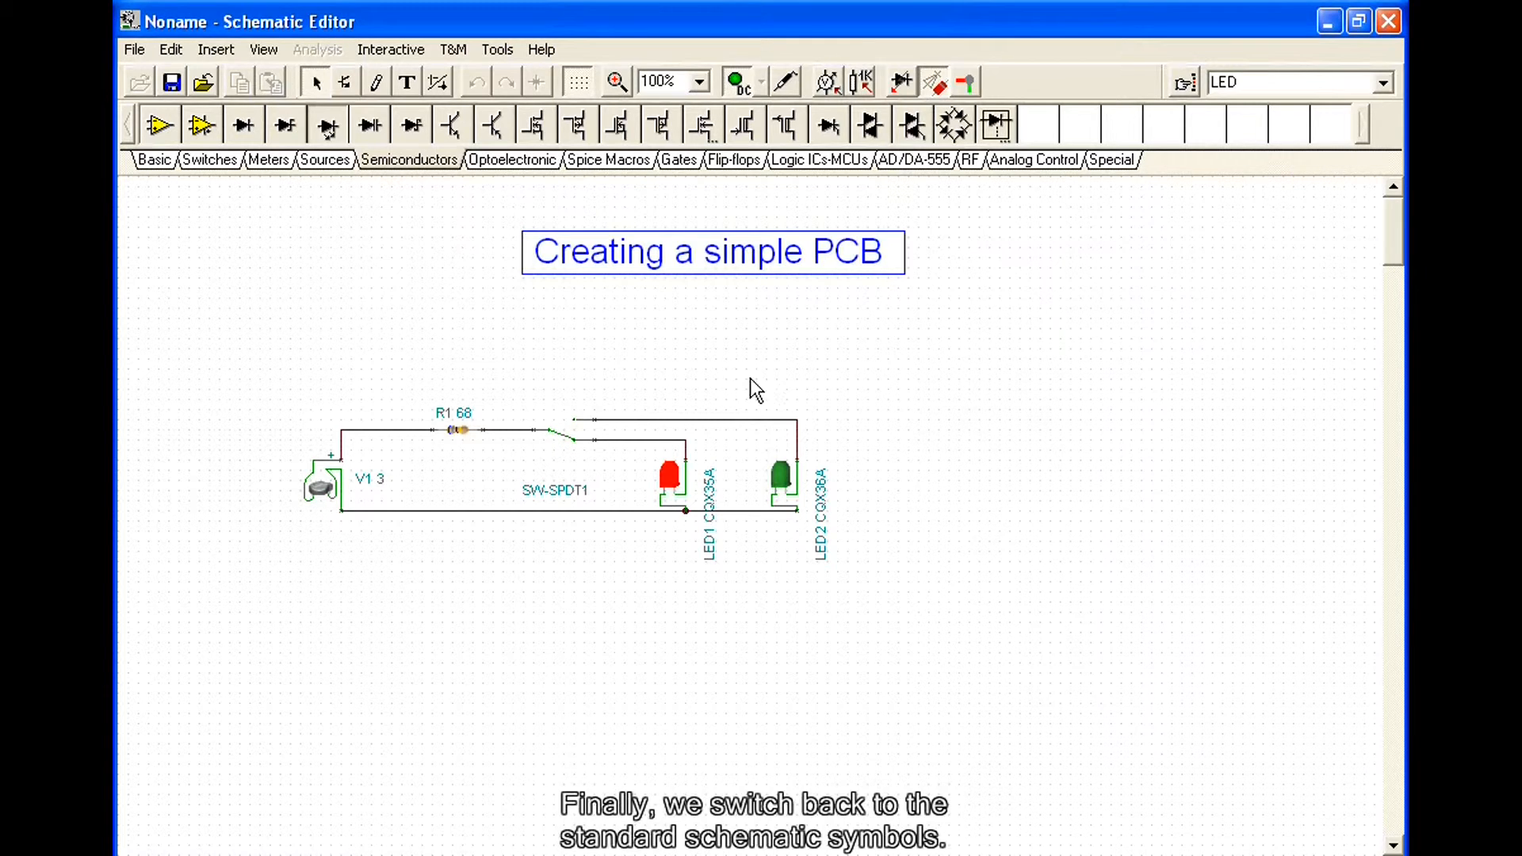
left_click(934, 83)
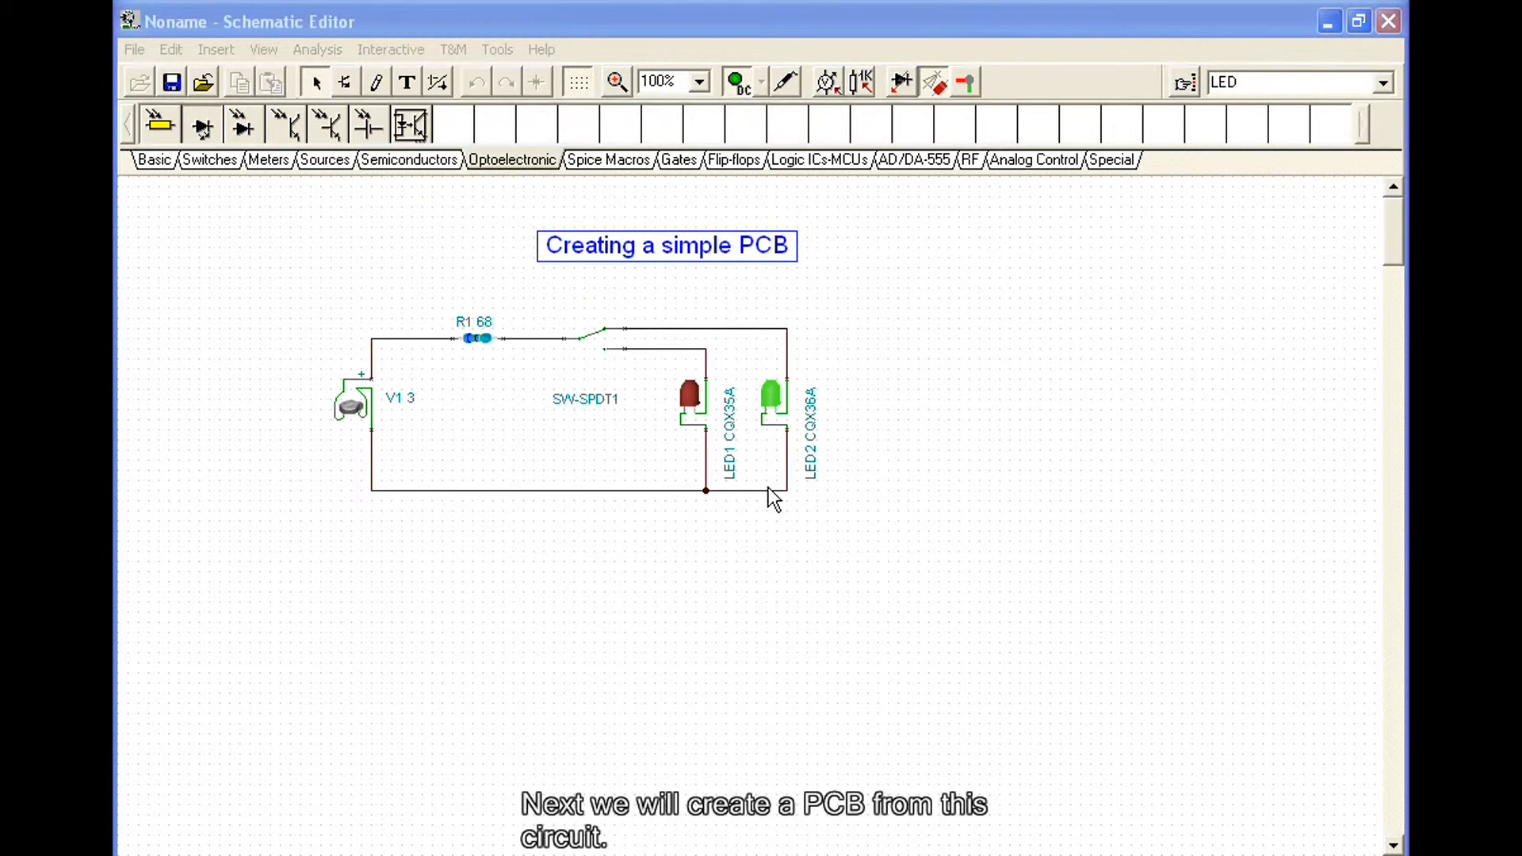
Start a new PCB project with autoplacement, browse the board templates, and keep the 1layer_A.tpt template.
left_click(969, 84)
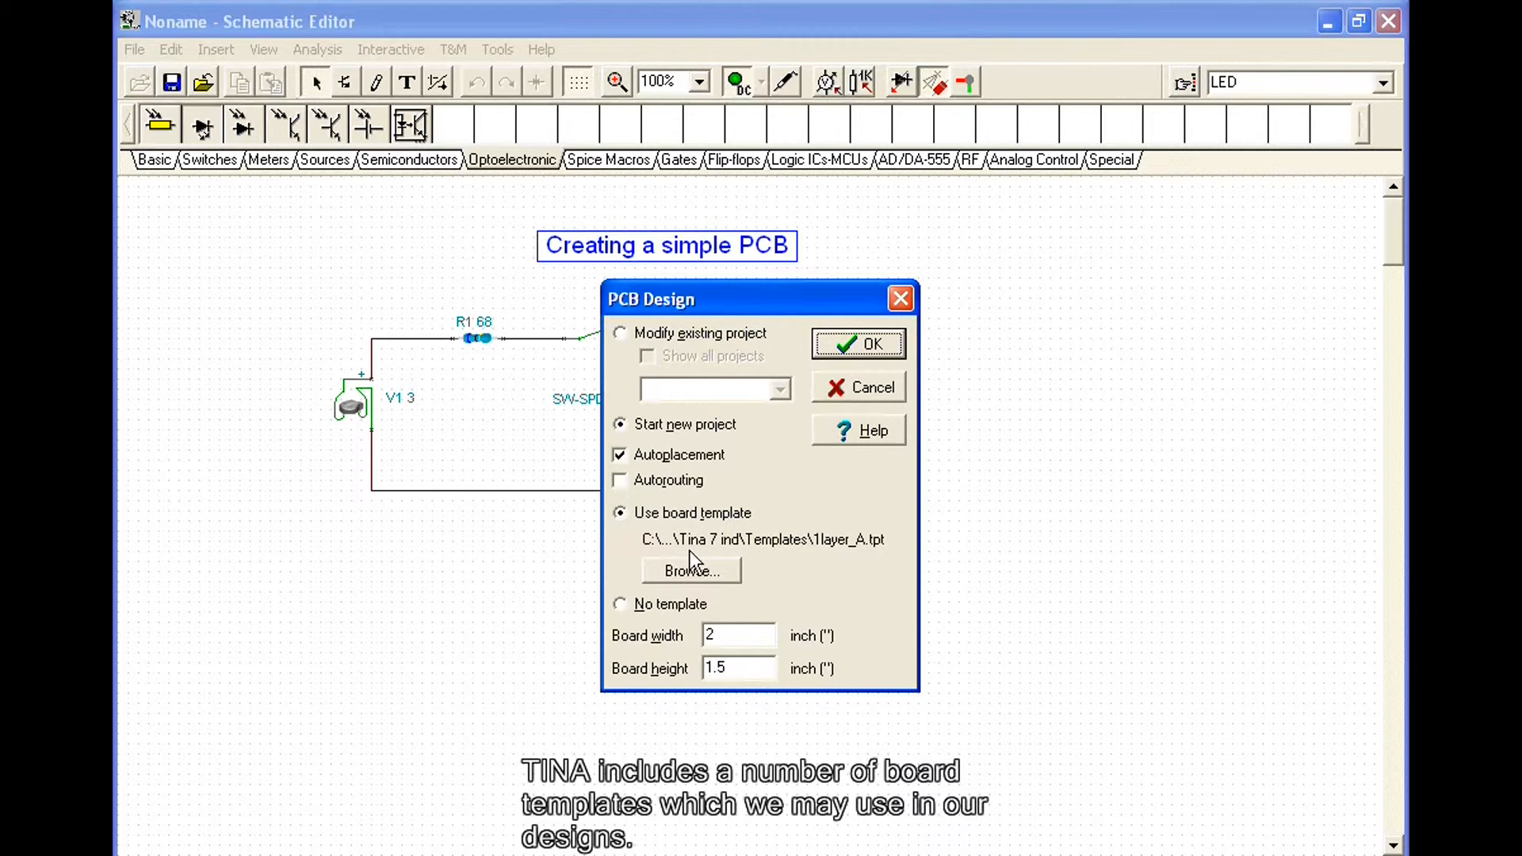
left_click(728, 570)
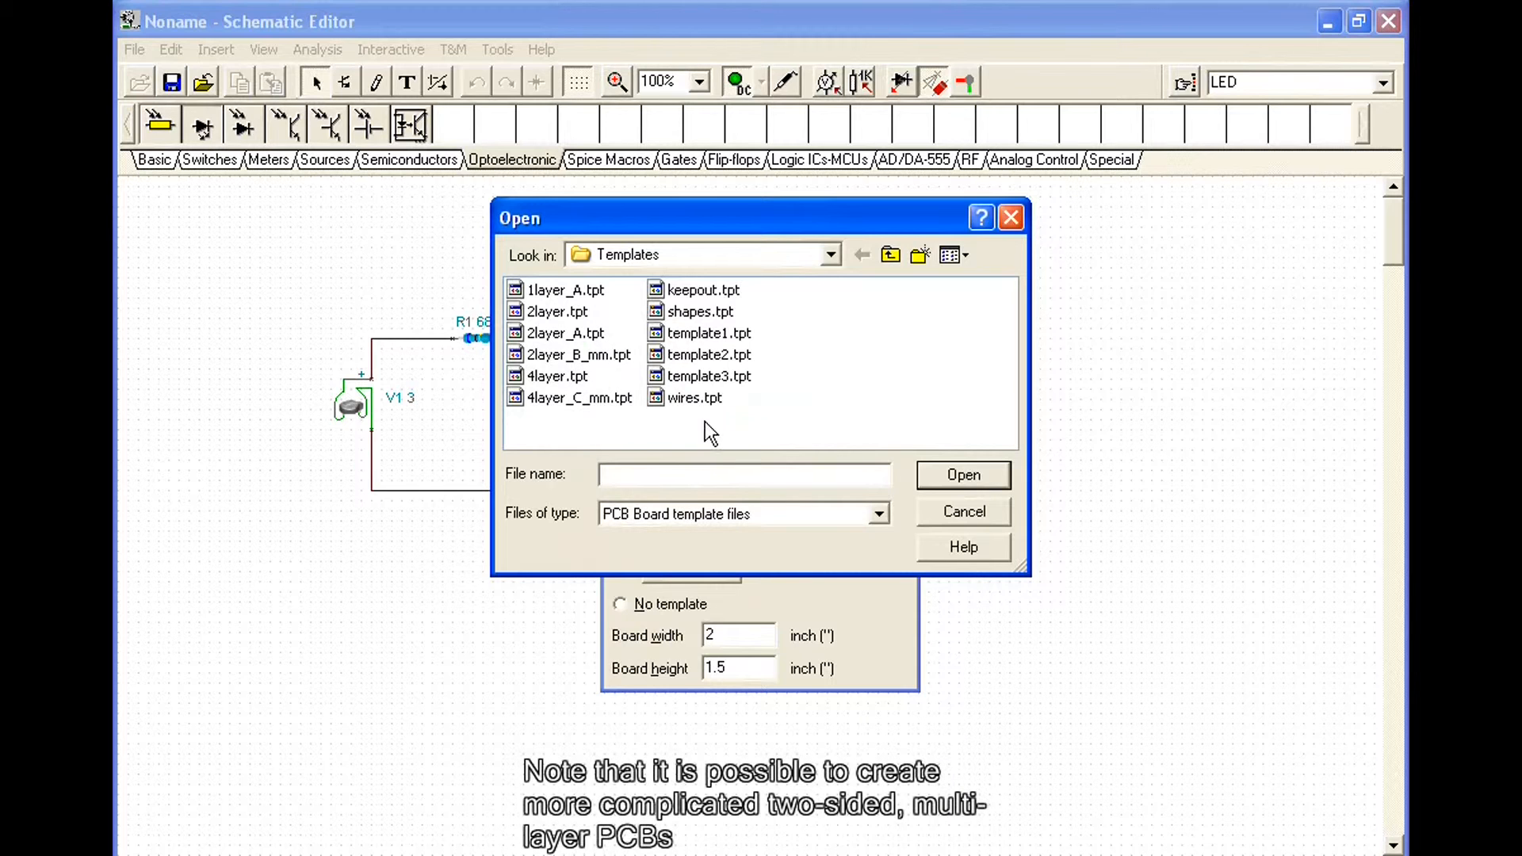
left_click(957, 511)
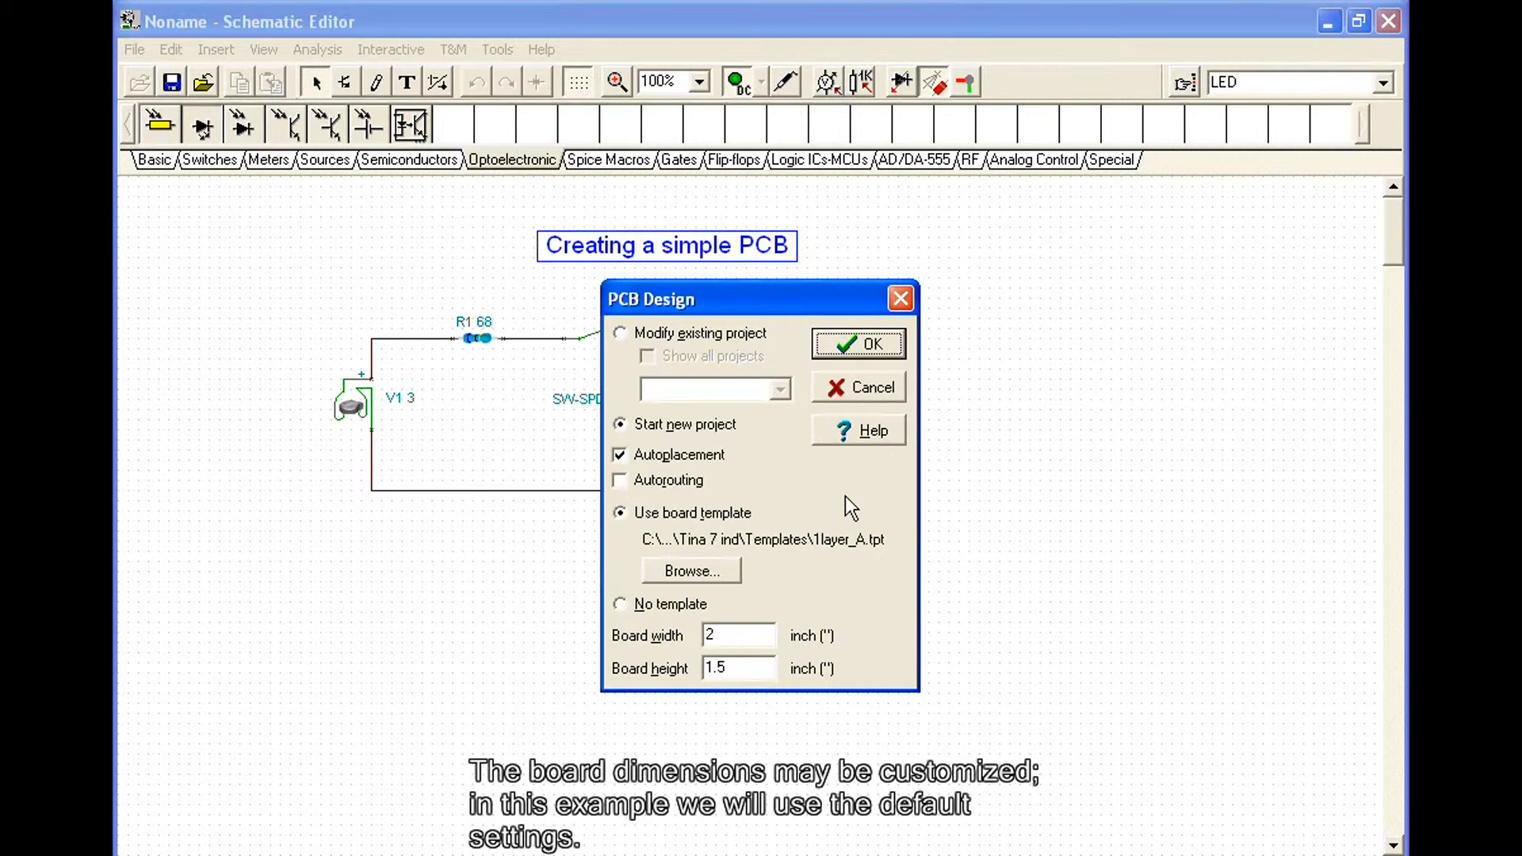
left_click(886, 355)
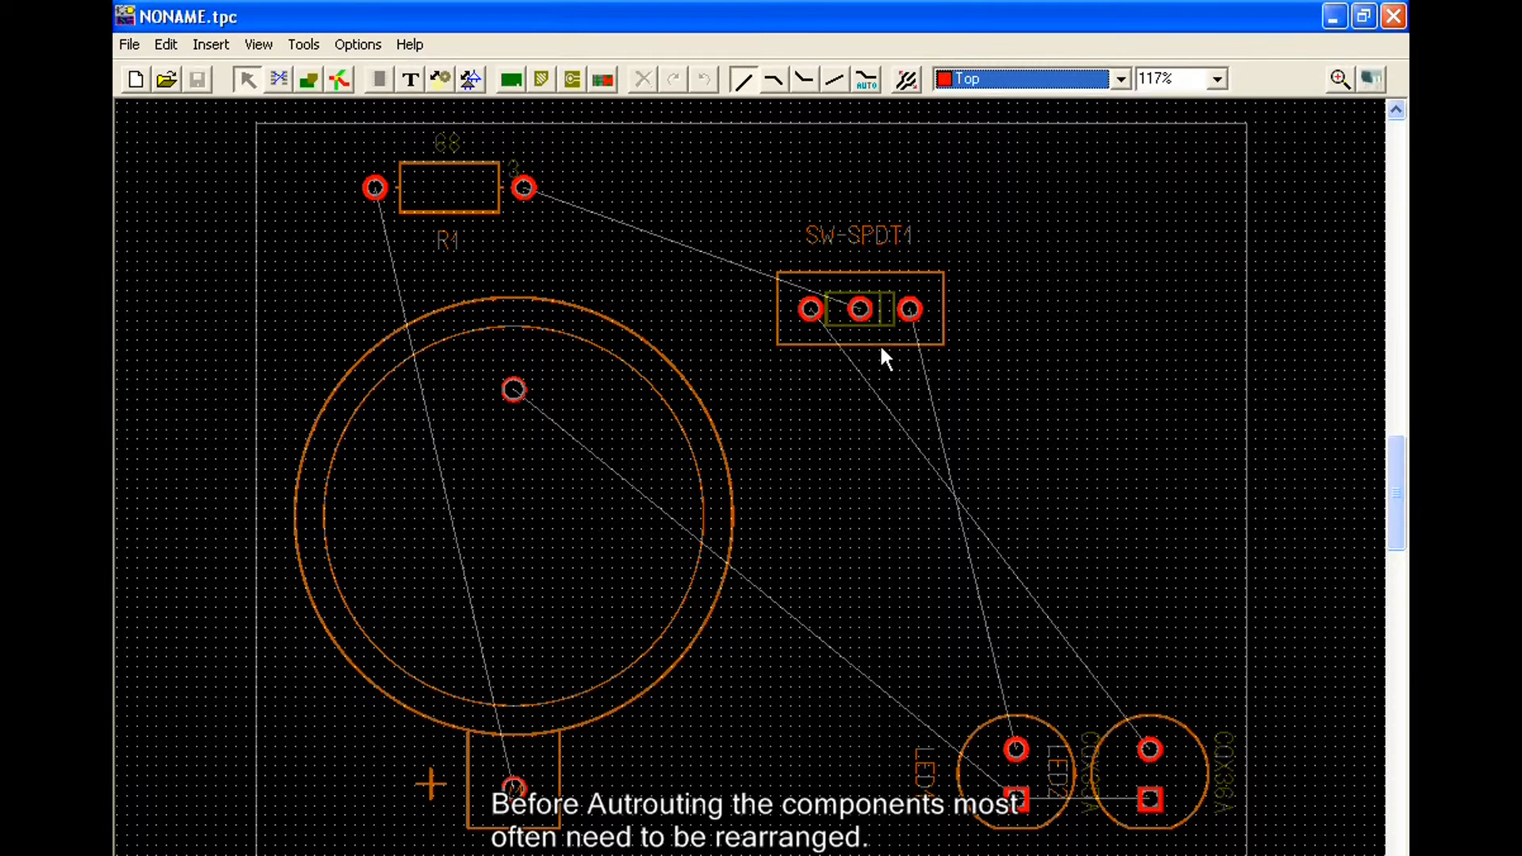
Move the SW-SPDT1 footprint down to just above the two LEDs and rotate it by 180 degrees.
left_click(880, 348)
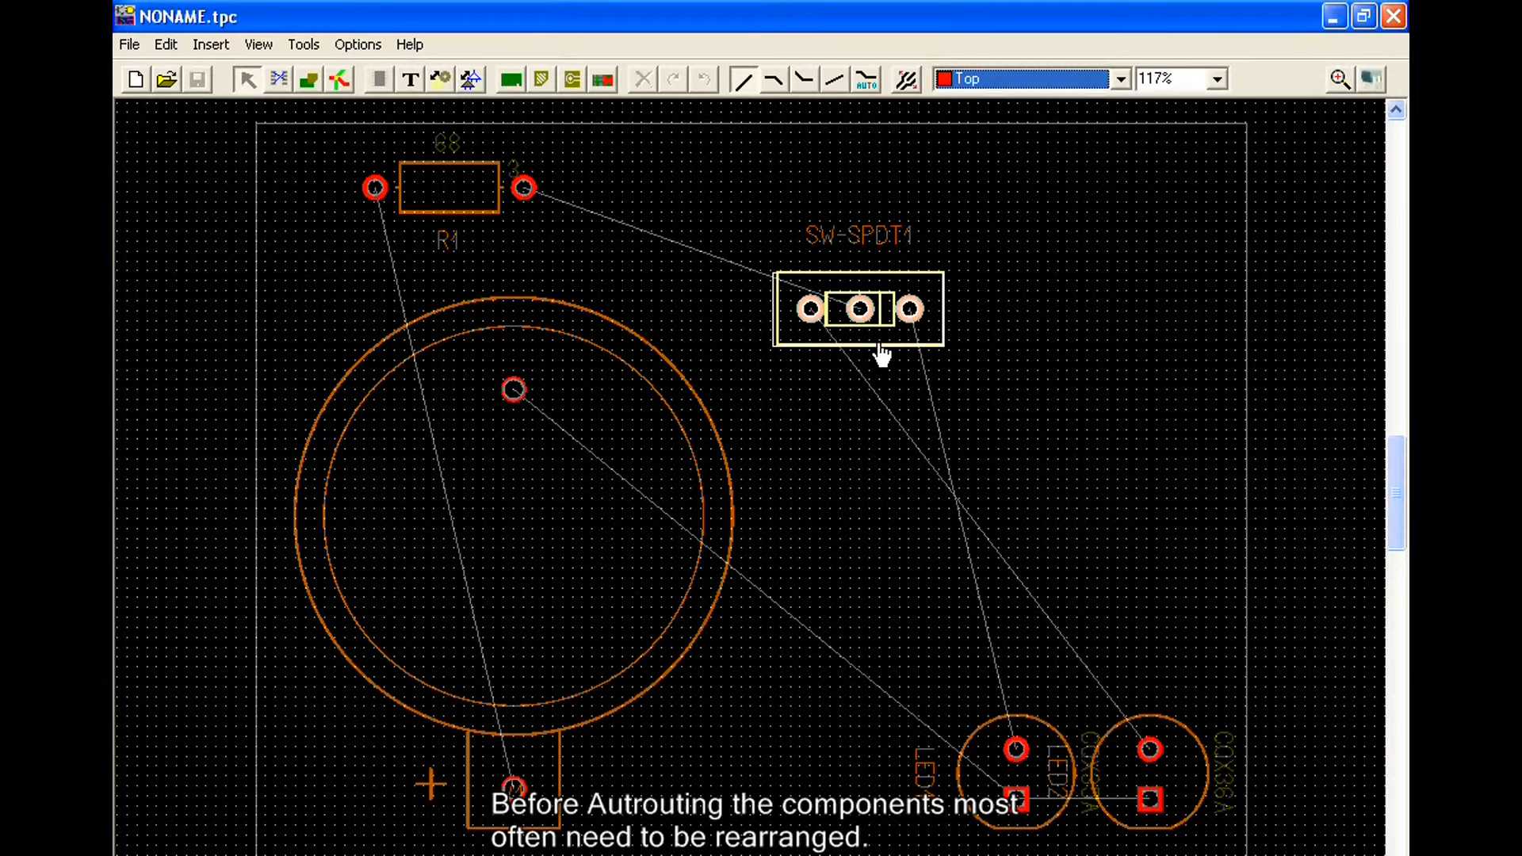
left_click_drag(882, 356, 1074, 545)
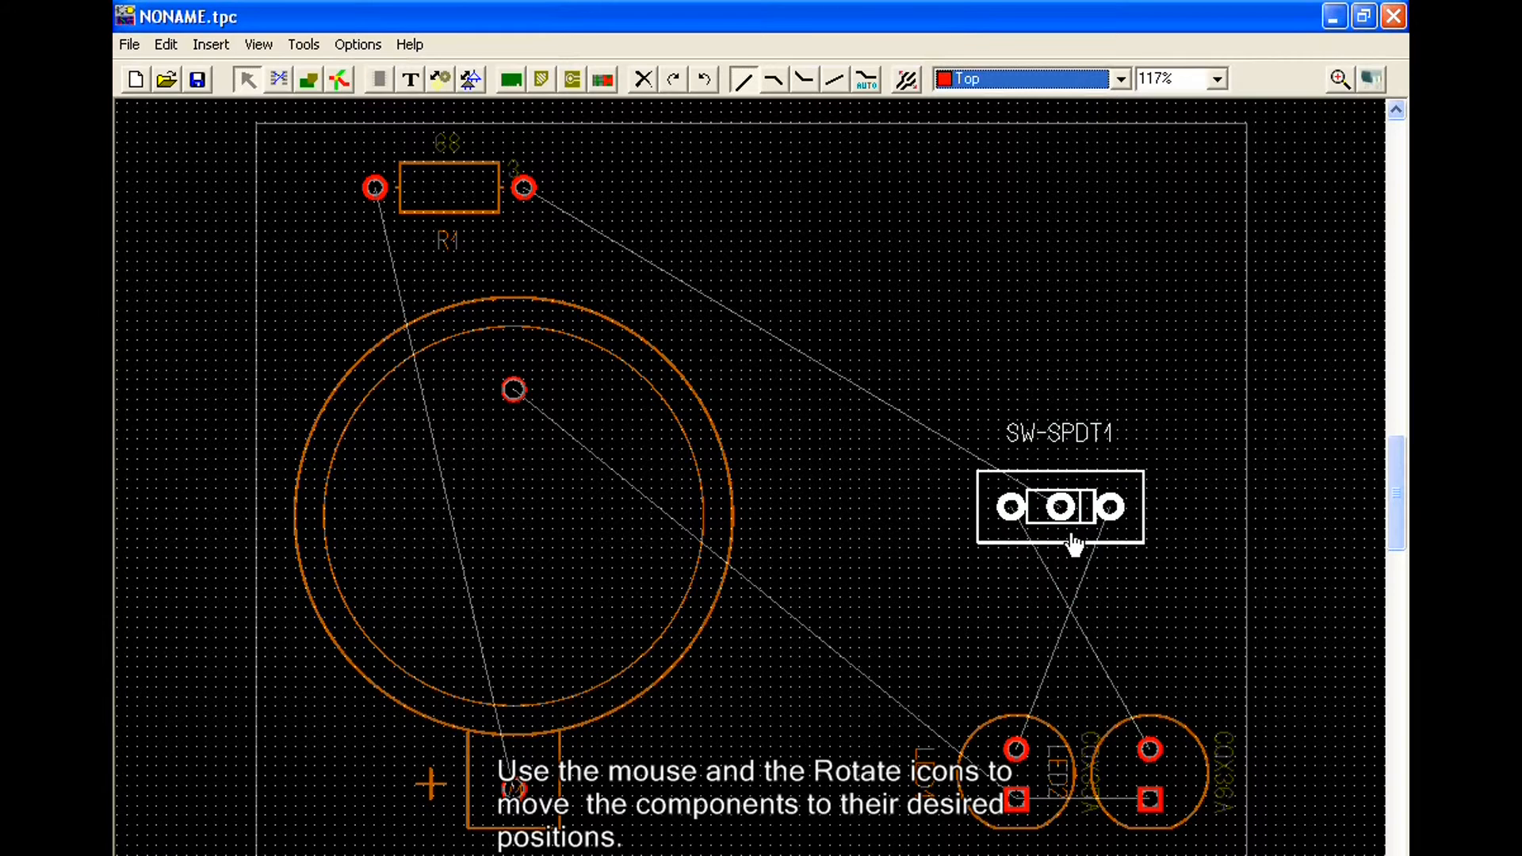
left_click(704, 81)
left_click(701, 80)
Rotate the battery footprint by 180 degrees, shift it down, and place resistor R1 to its right, level with the positive pad.
left_click(495, 190)
left_click_drag(496, 190, 913, 405)
left_click(552, 505)
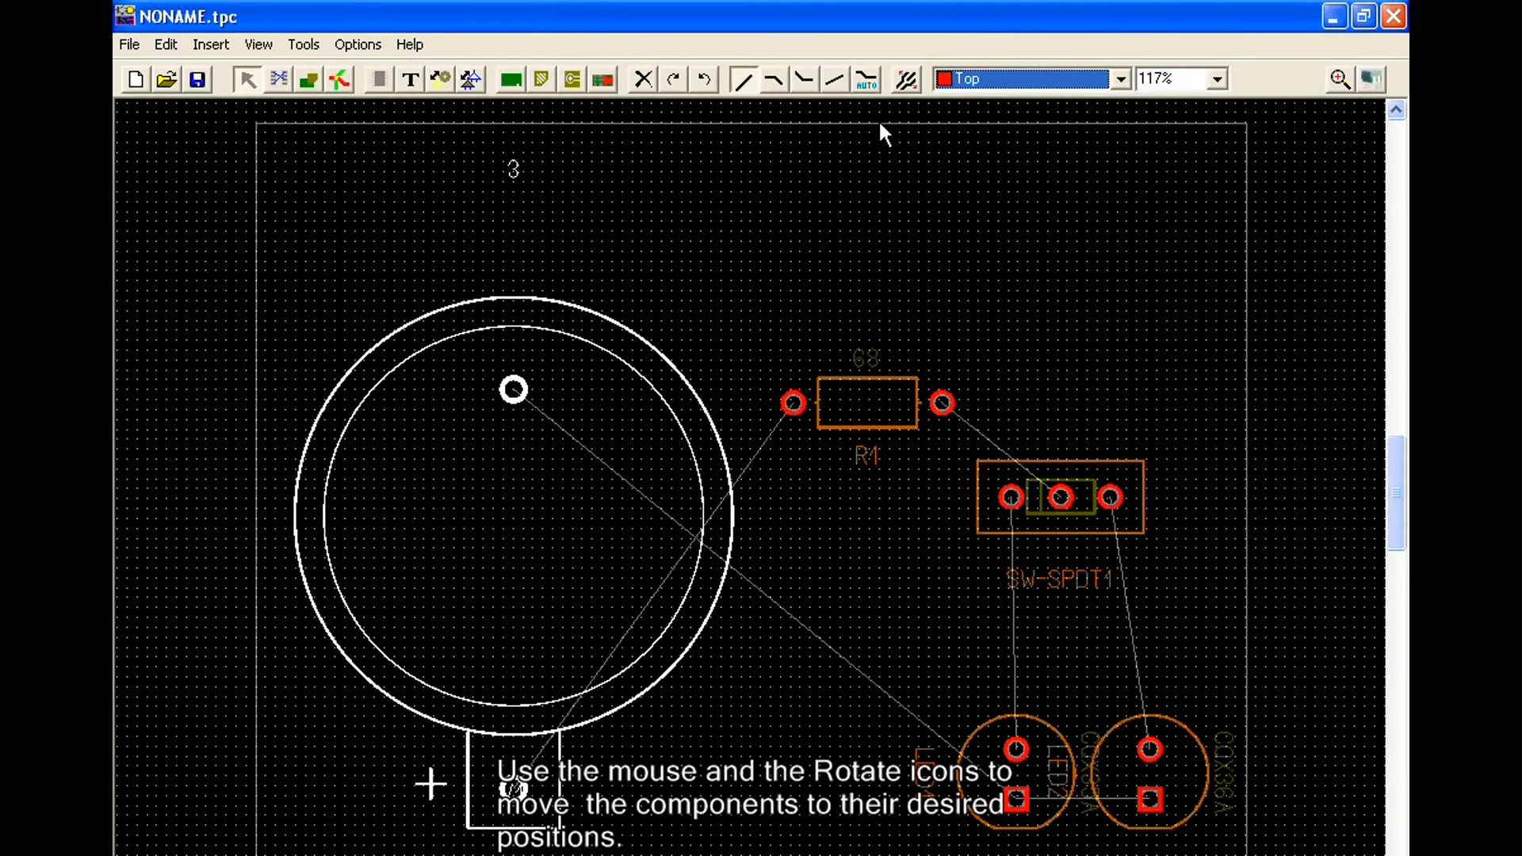
left_click(708, 86)
left_click(708, 87)
left_click_drag(560, 364, 598, 548)
left_click_drag(854, 423, 850, 365)
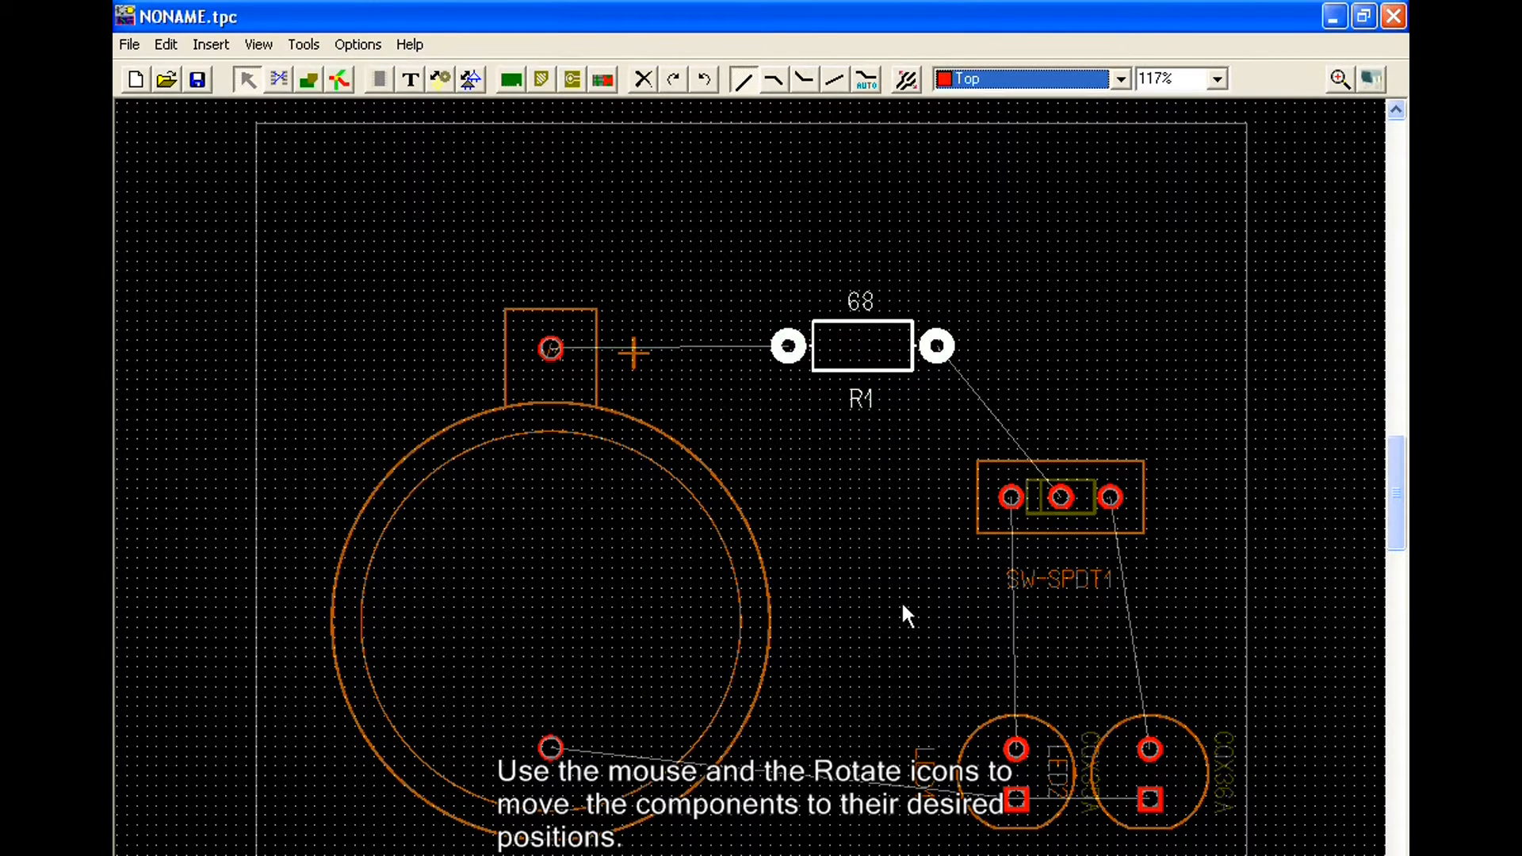
Shift the switch slightly left and both LEDs slightly up and left, with LED1 directly below the switch's left pad.
left_click_drag(1058, 525, 1008, 523)
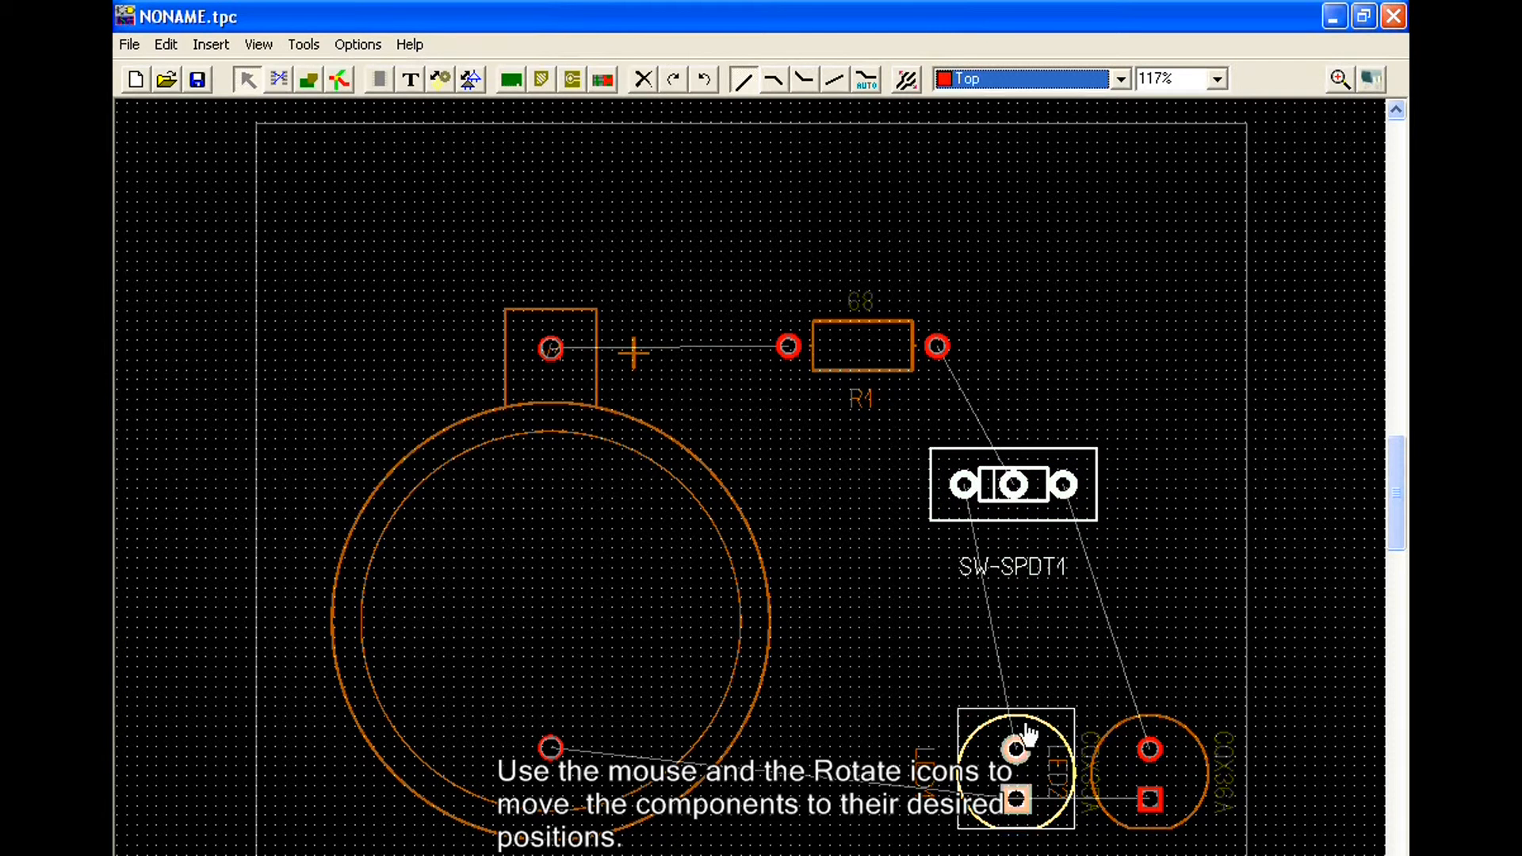
left_click_drag(1028, 769, 985, 739)
left_click_drag(1140, 781, 1117, 735)
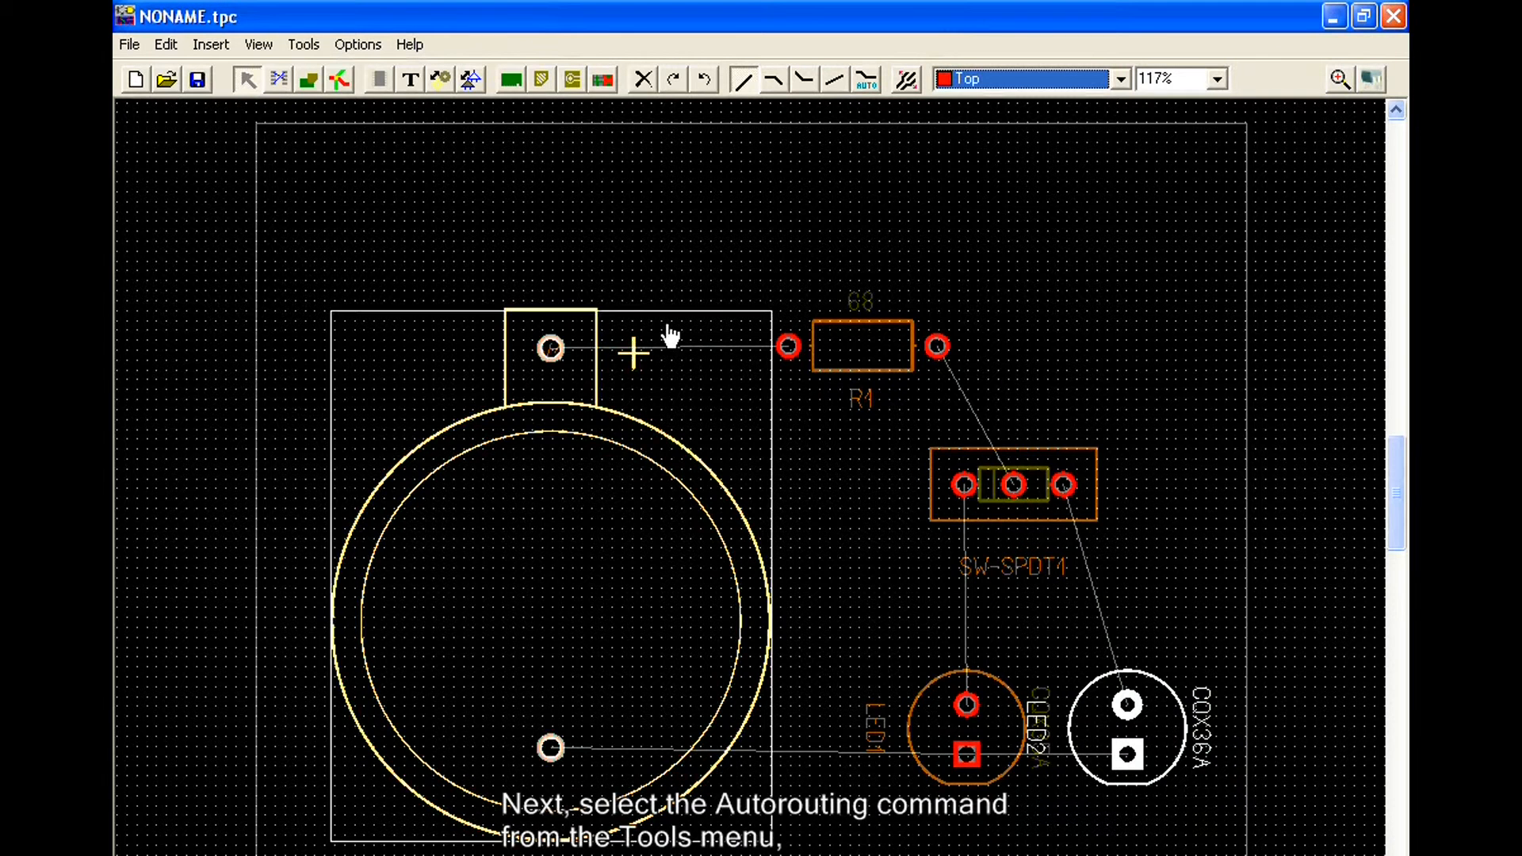
Autoroute the board, open its 3D view, and move the viewer window aside.
left_click(324, 51)
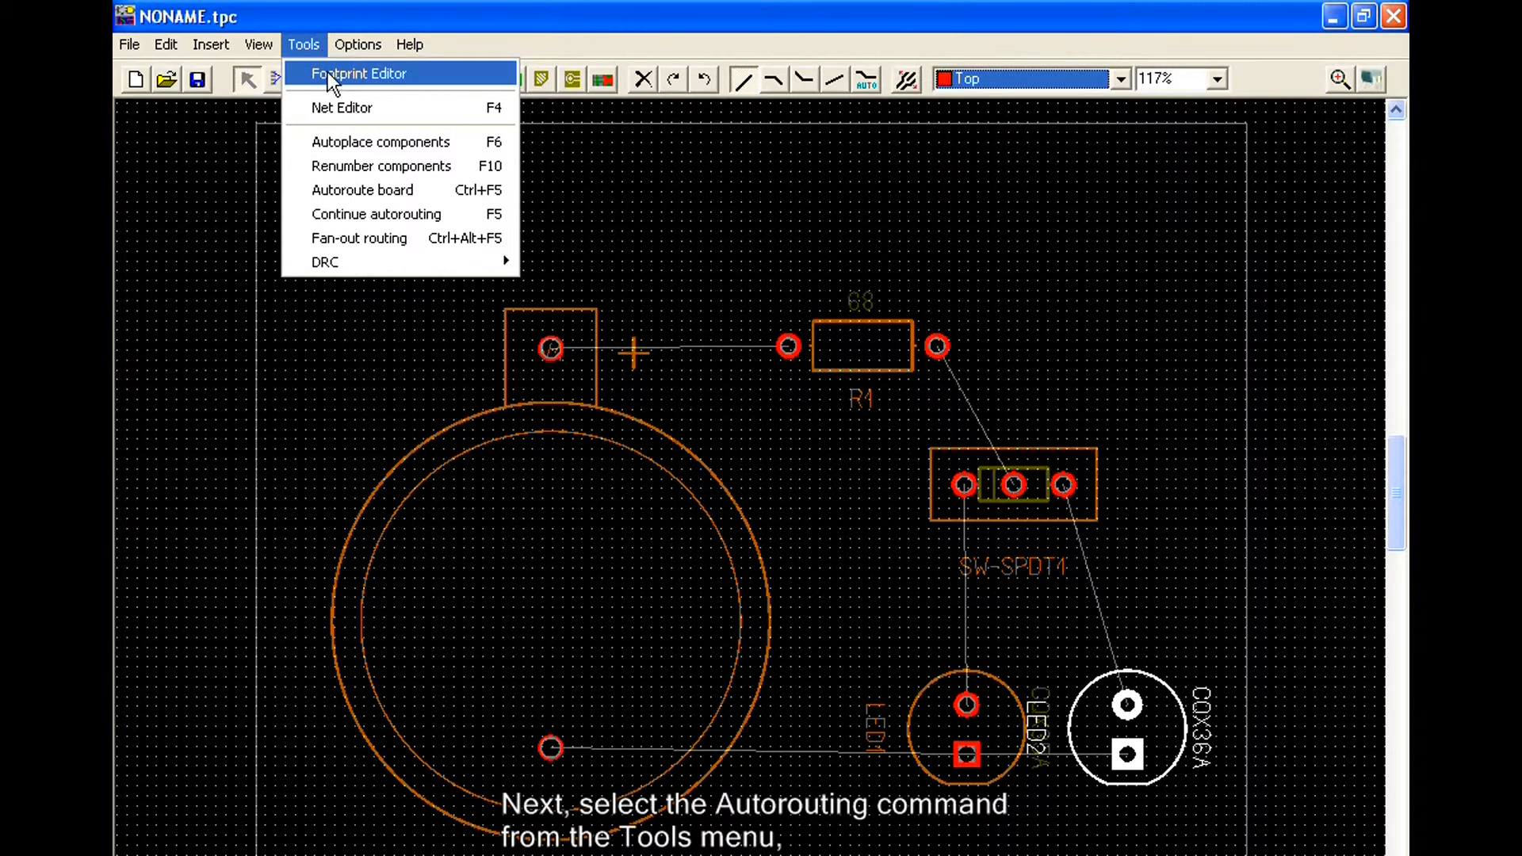
left_click(417, 190)
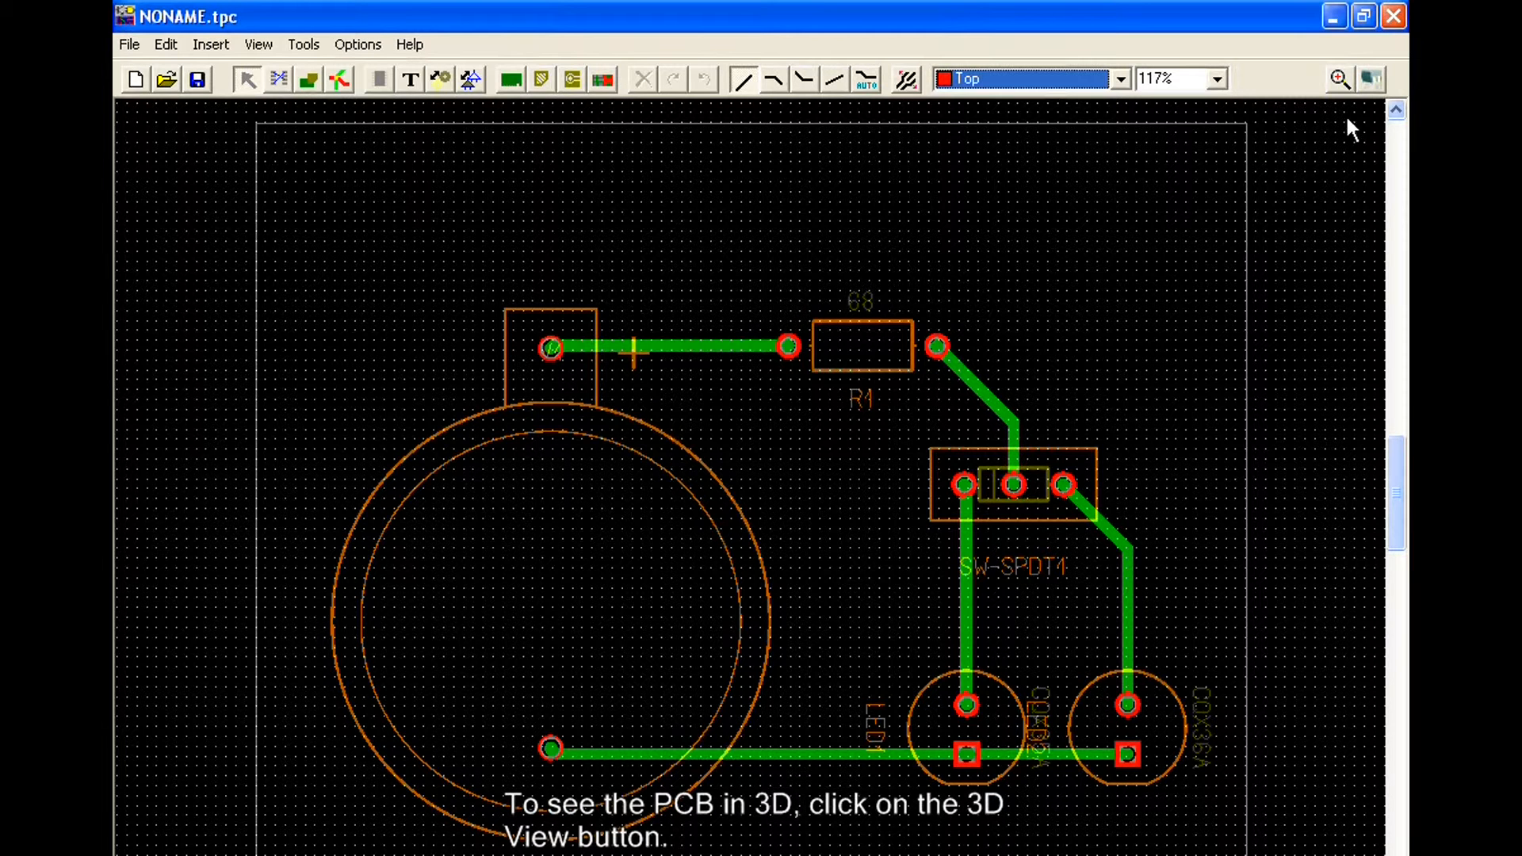
left_click(1370, 80)
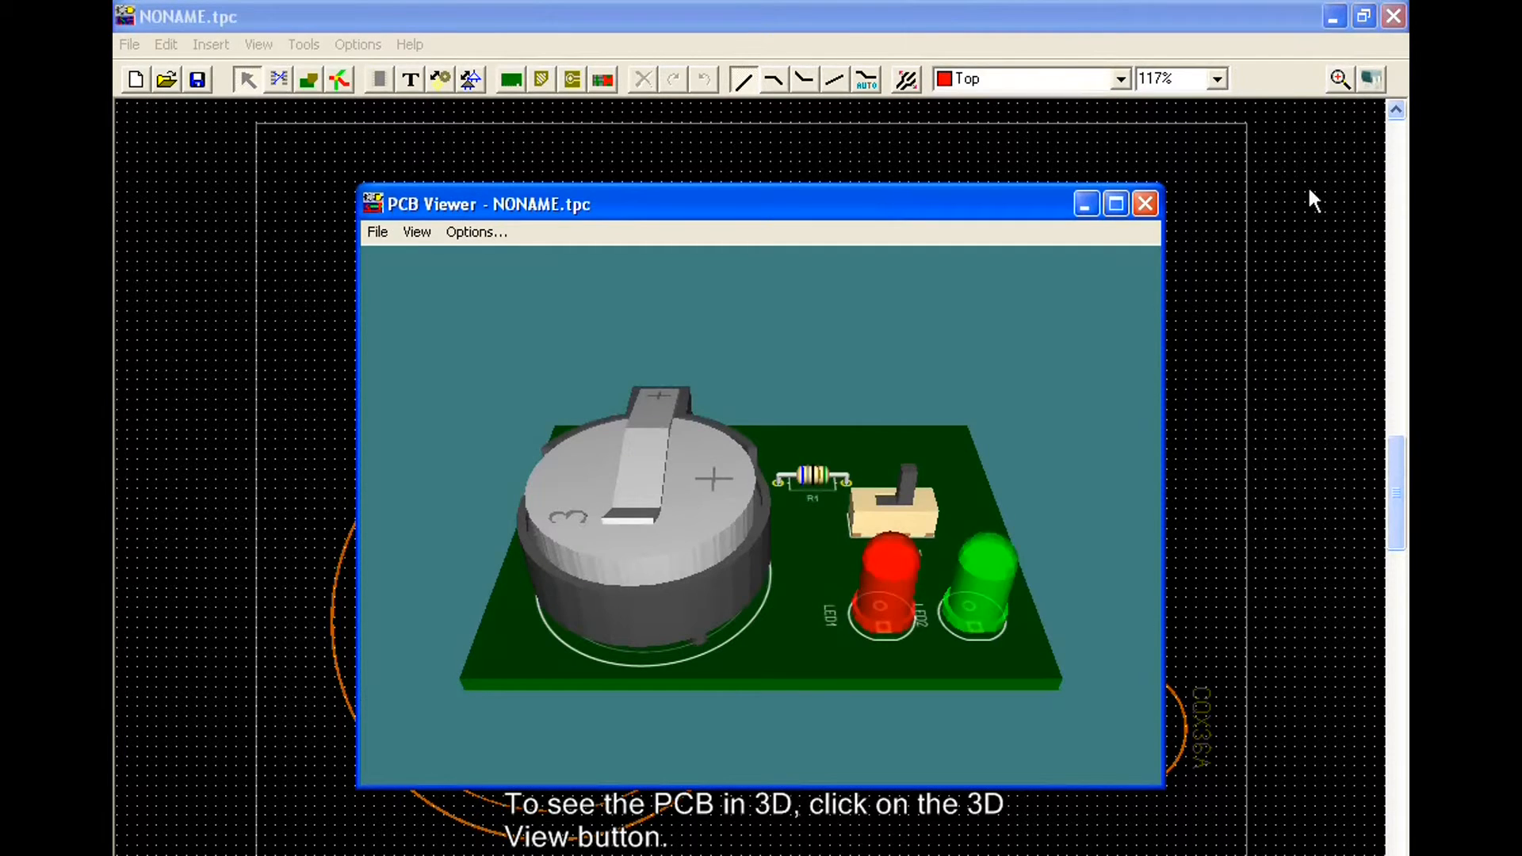
left_click_drag(959, 204, 1247, 75)
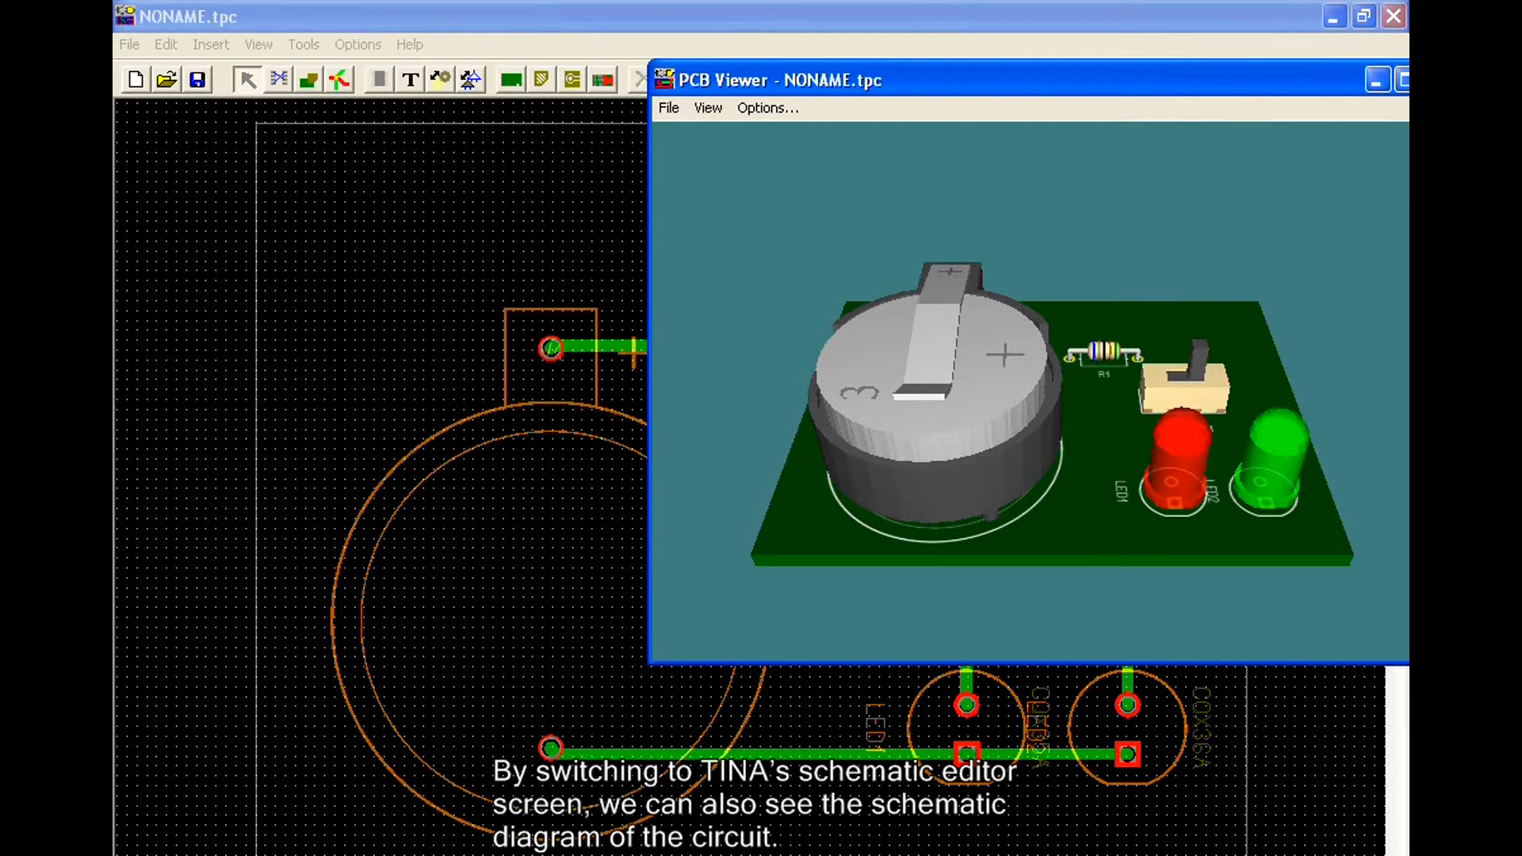
Switch to the Schematic Editor, shrink the 3D viewer to uncover the circuit, and tilt the board to view it more from above.
key("alt+Tab")
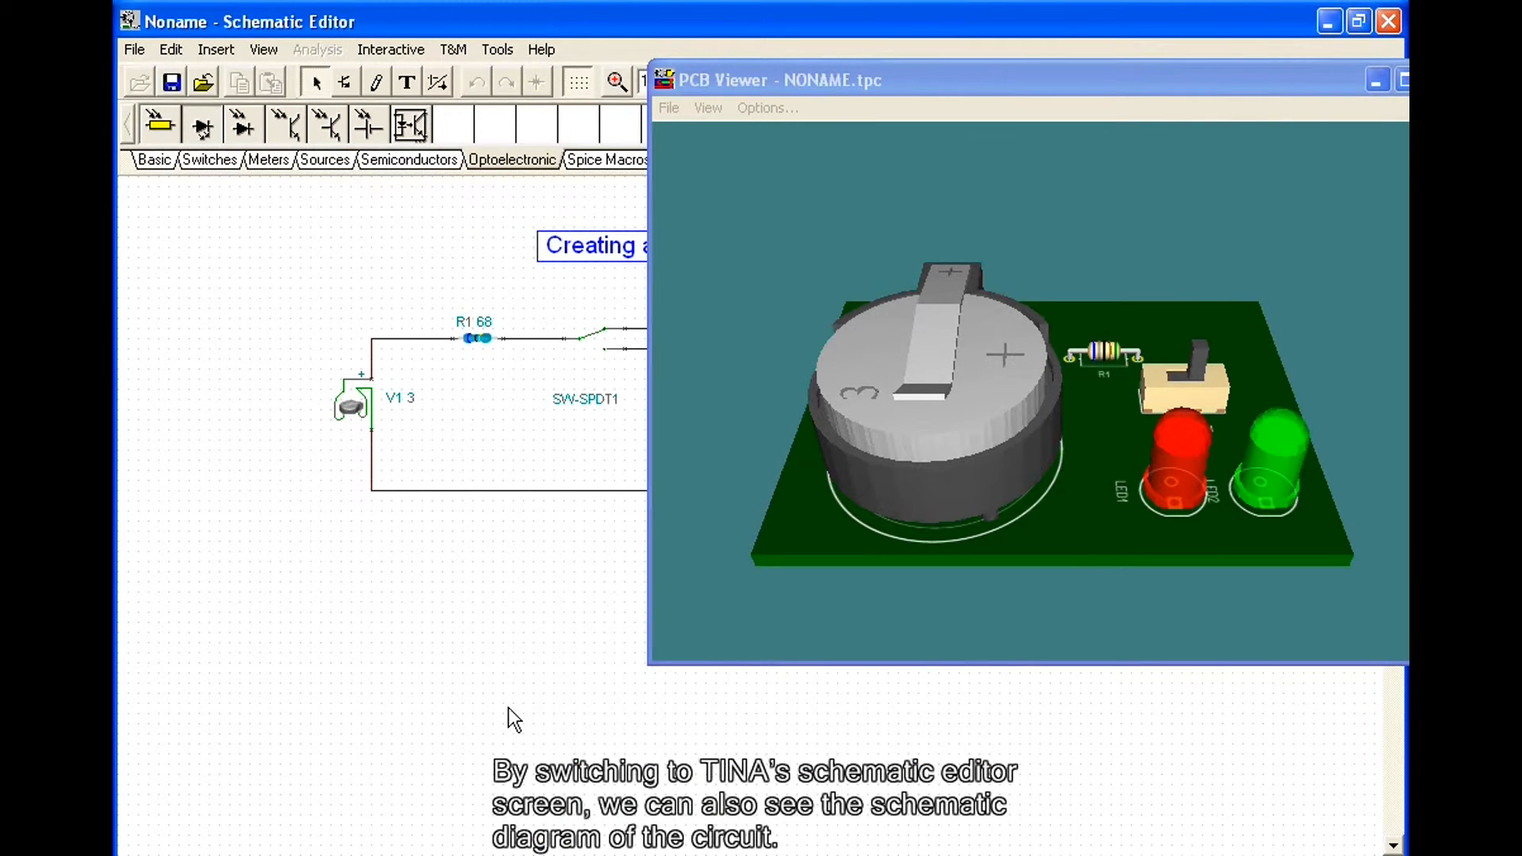
left_click(906, 90)
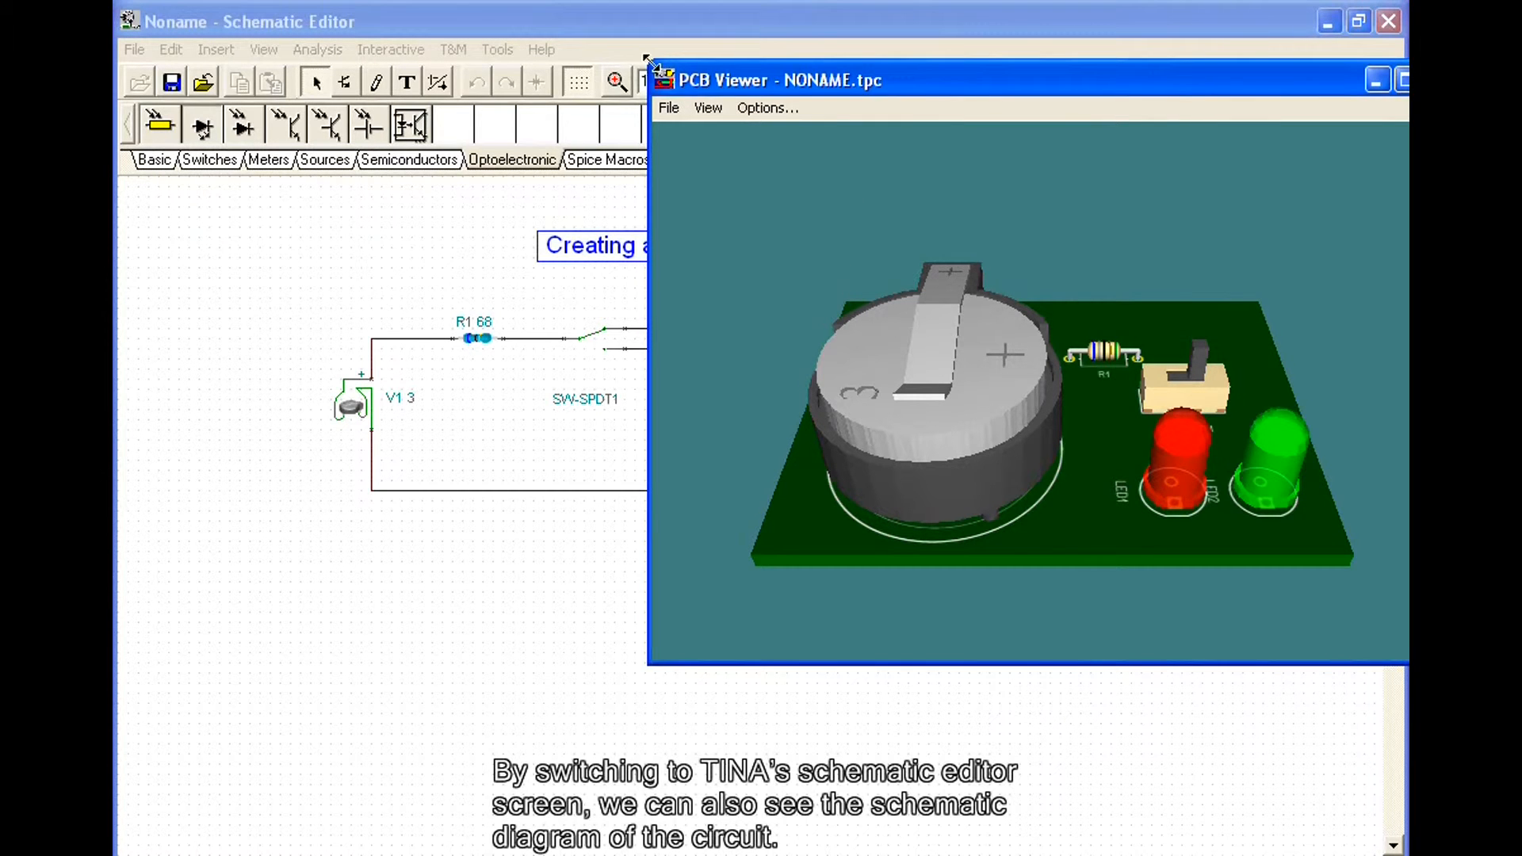
left_click_drag(649, 63, 825, 145)
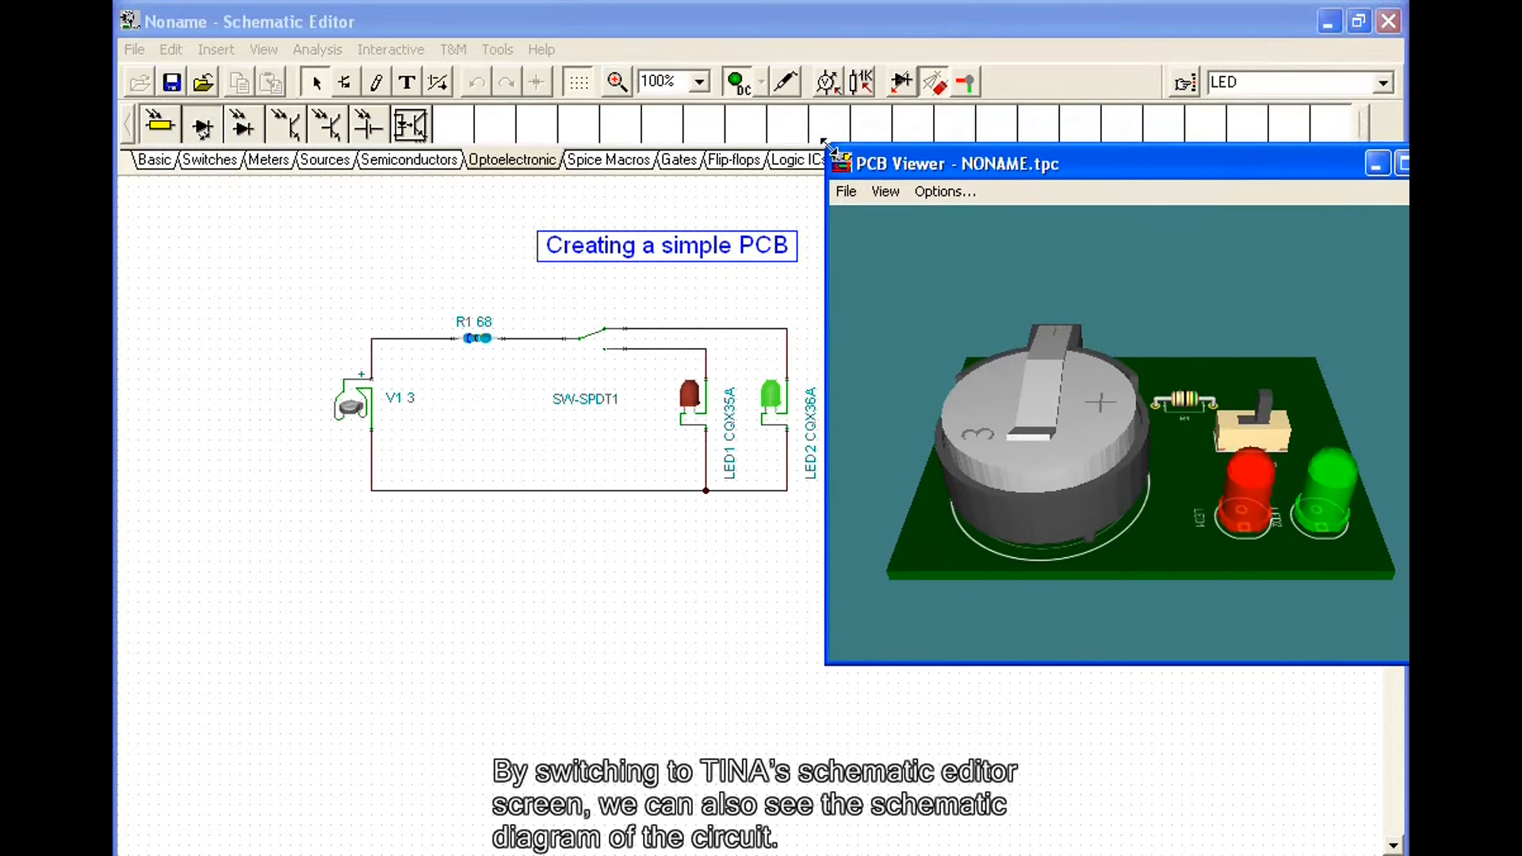
mouse_move(1181, 475)
left_mouse_down()
mouse_move(1171, 573)
mouse_move(1168, 502)
left_mouse_up()
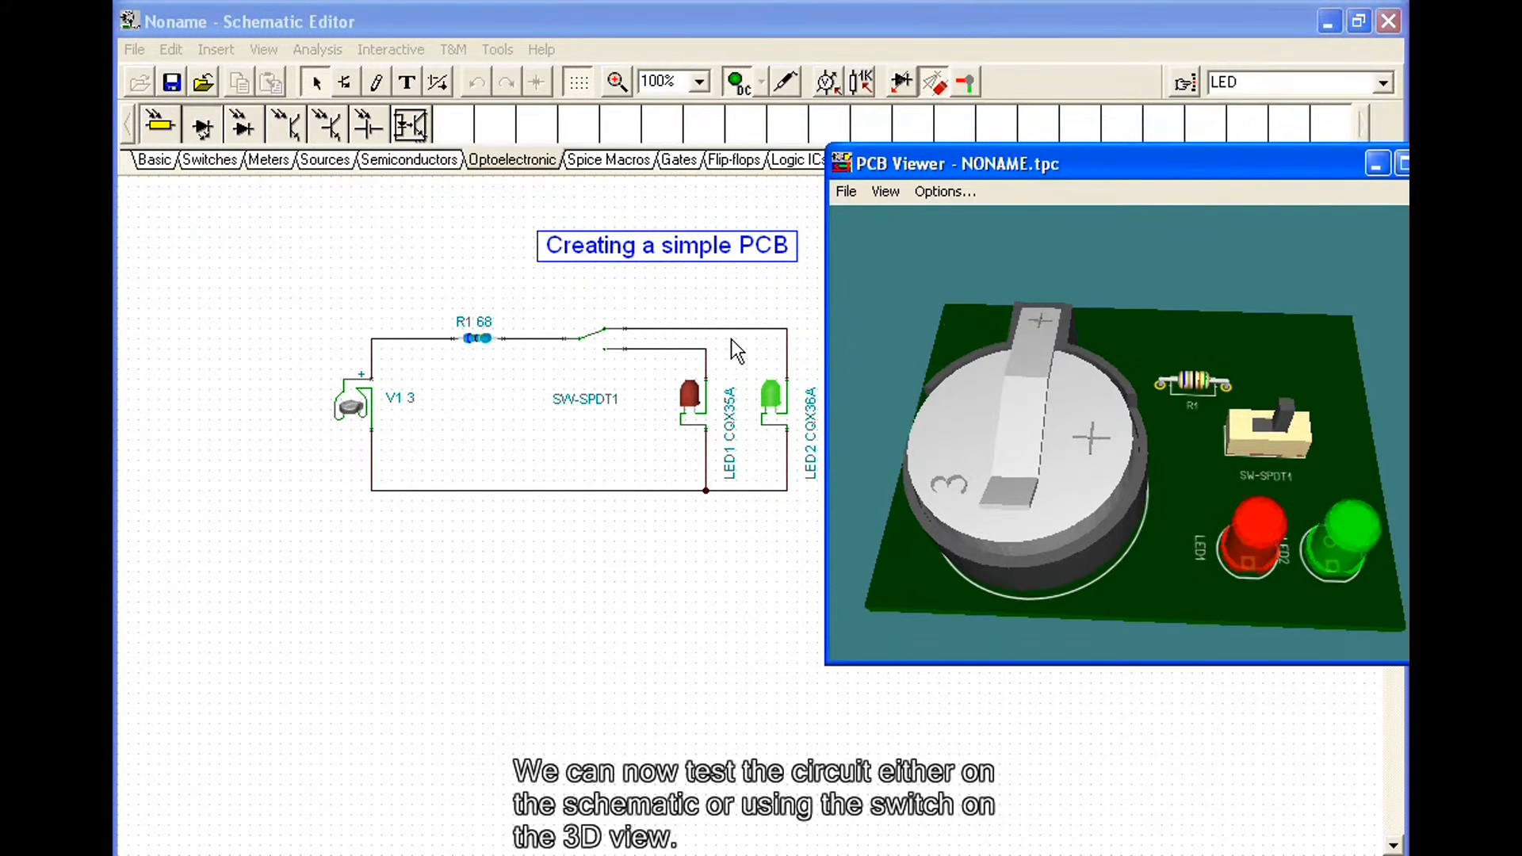
Toggle SW-SPDT1 on the schematic repeatedly to test that it switches between the red and green LEDs.
left_click(584, 340)
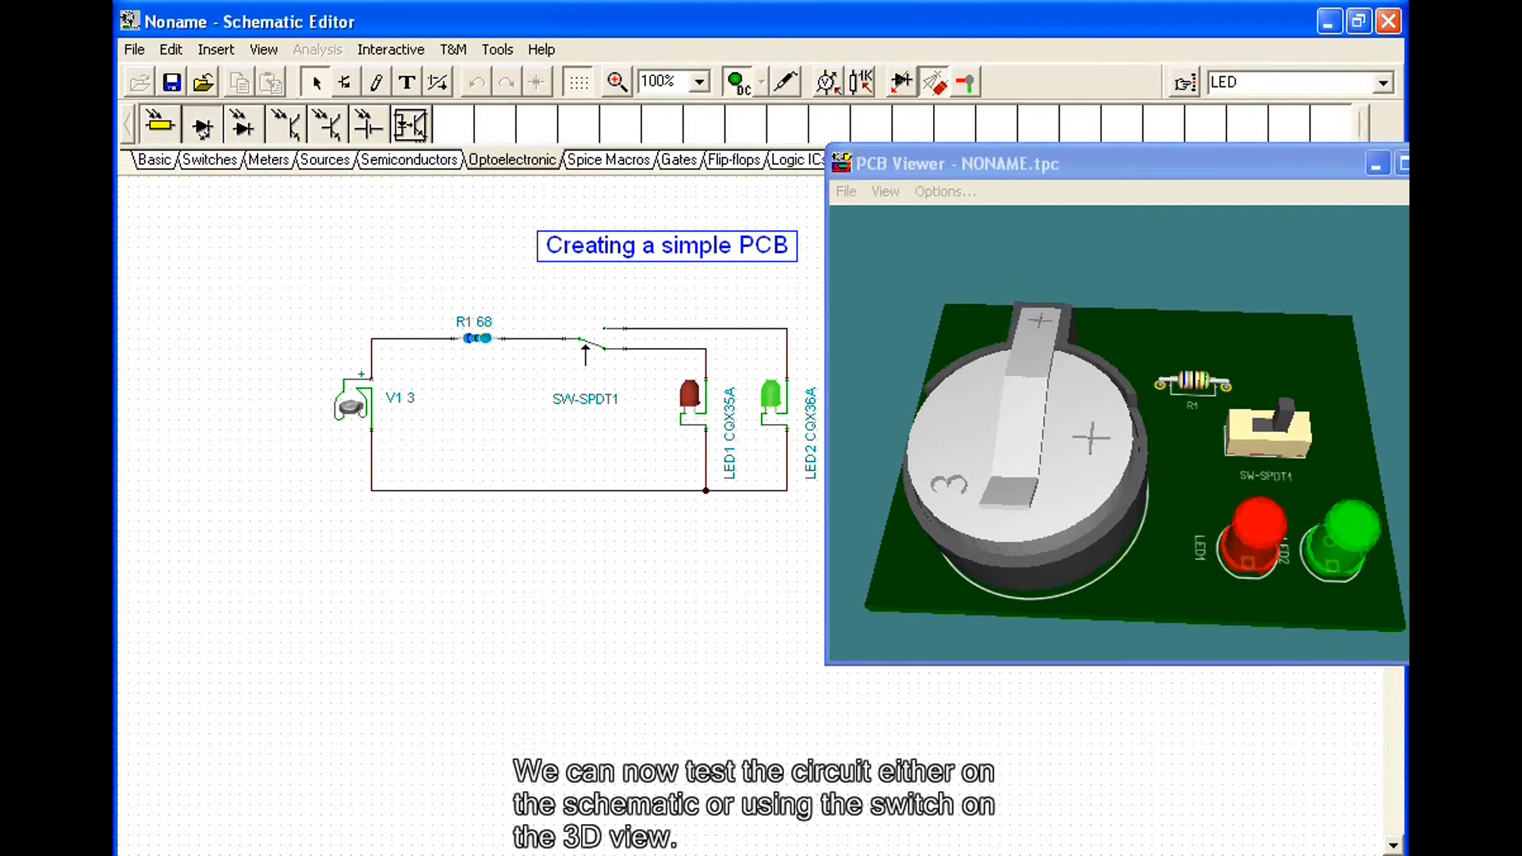
left_click(585, 342)
left_click(585, 344)
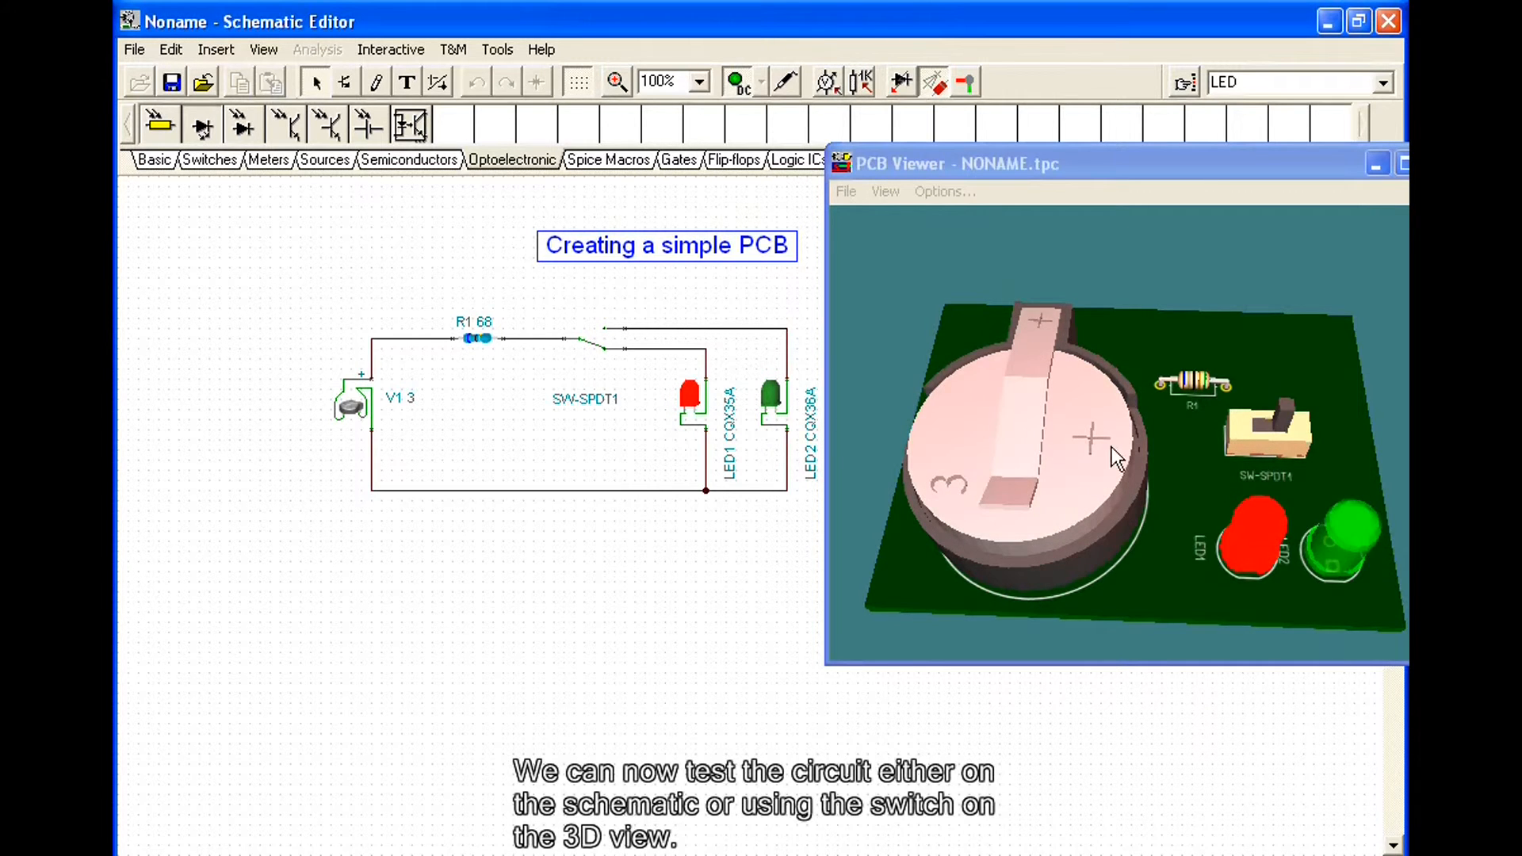
Test the circuit from the 3D board by flipping its slide switch back and forth several times.
left_click(1281, 423)
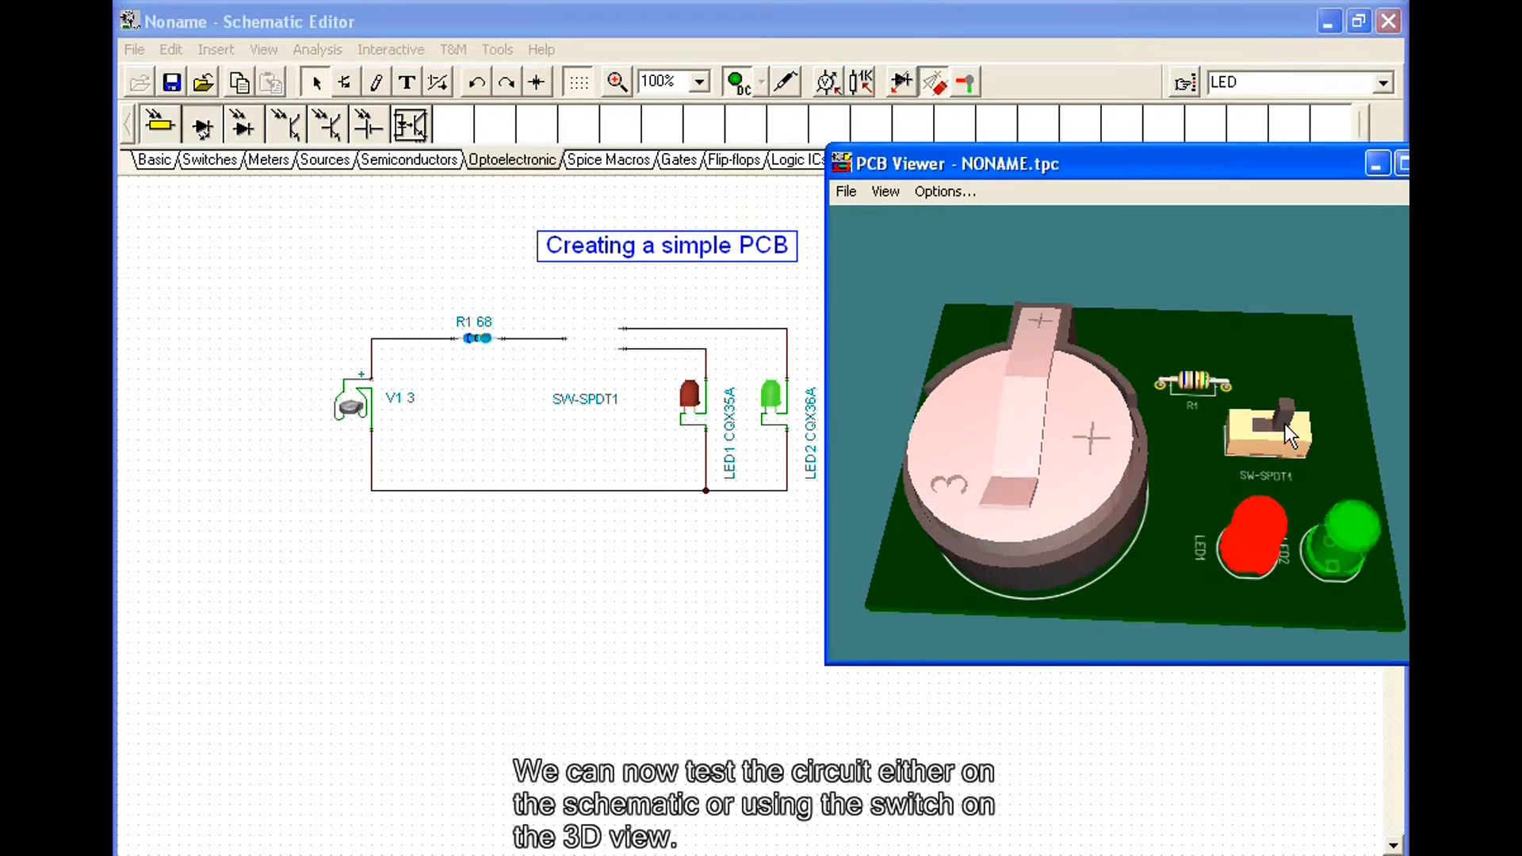
left_click(1268, 428)
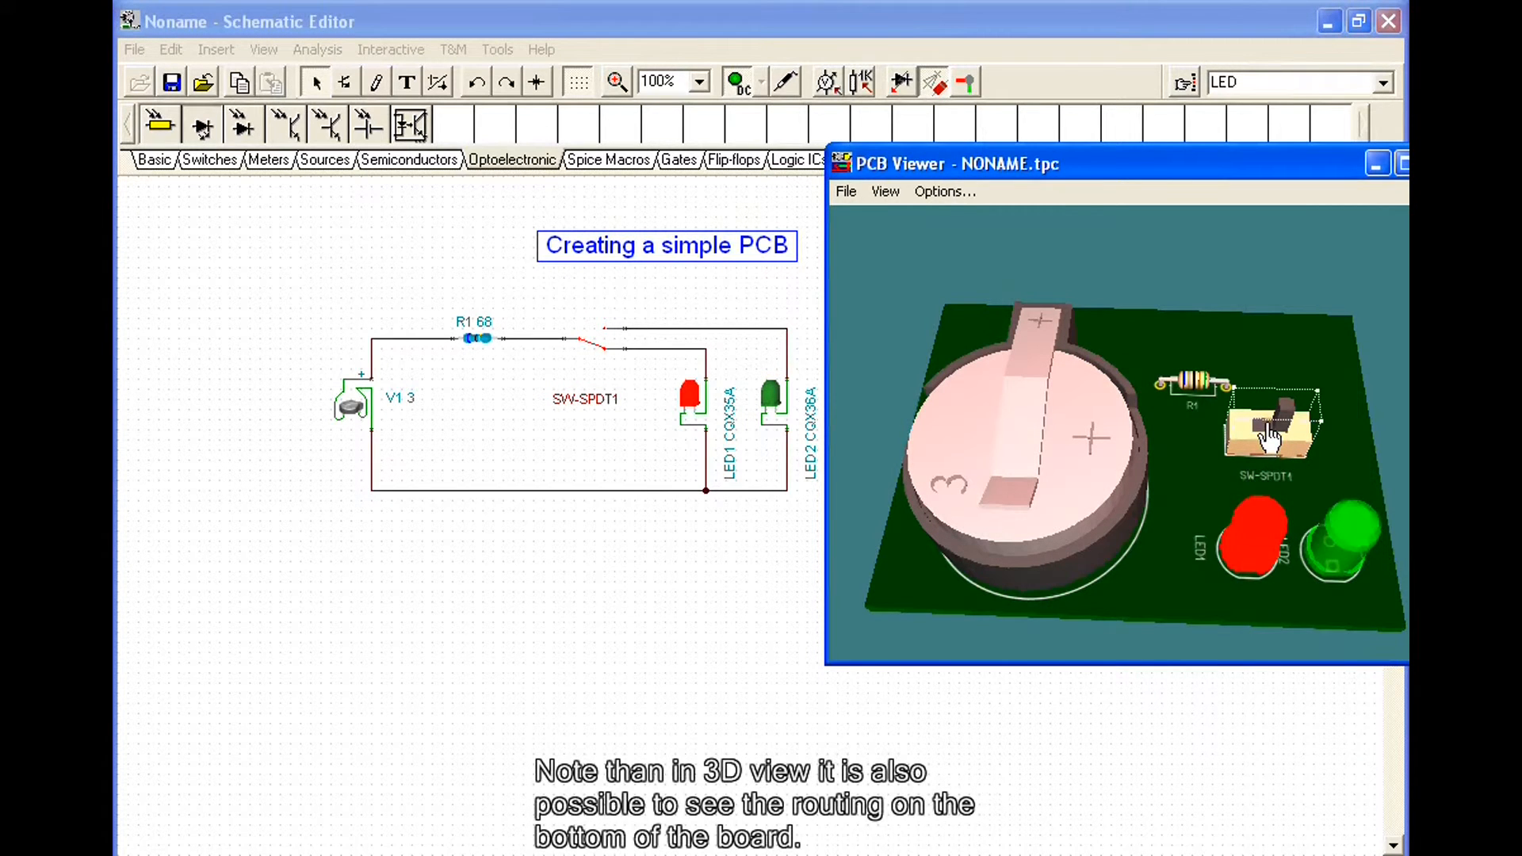
left_click(1282, 432)
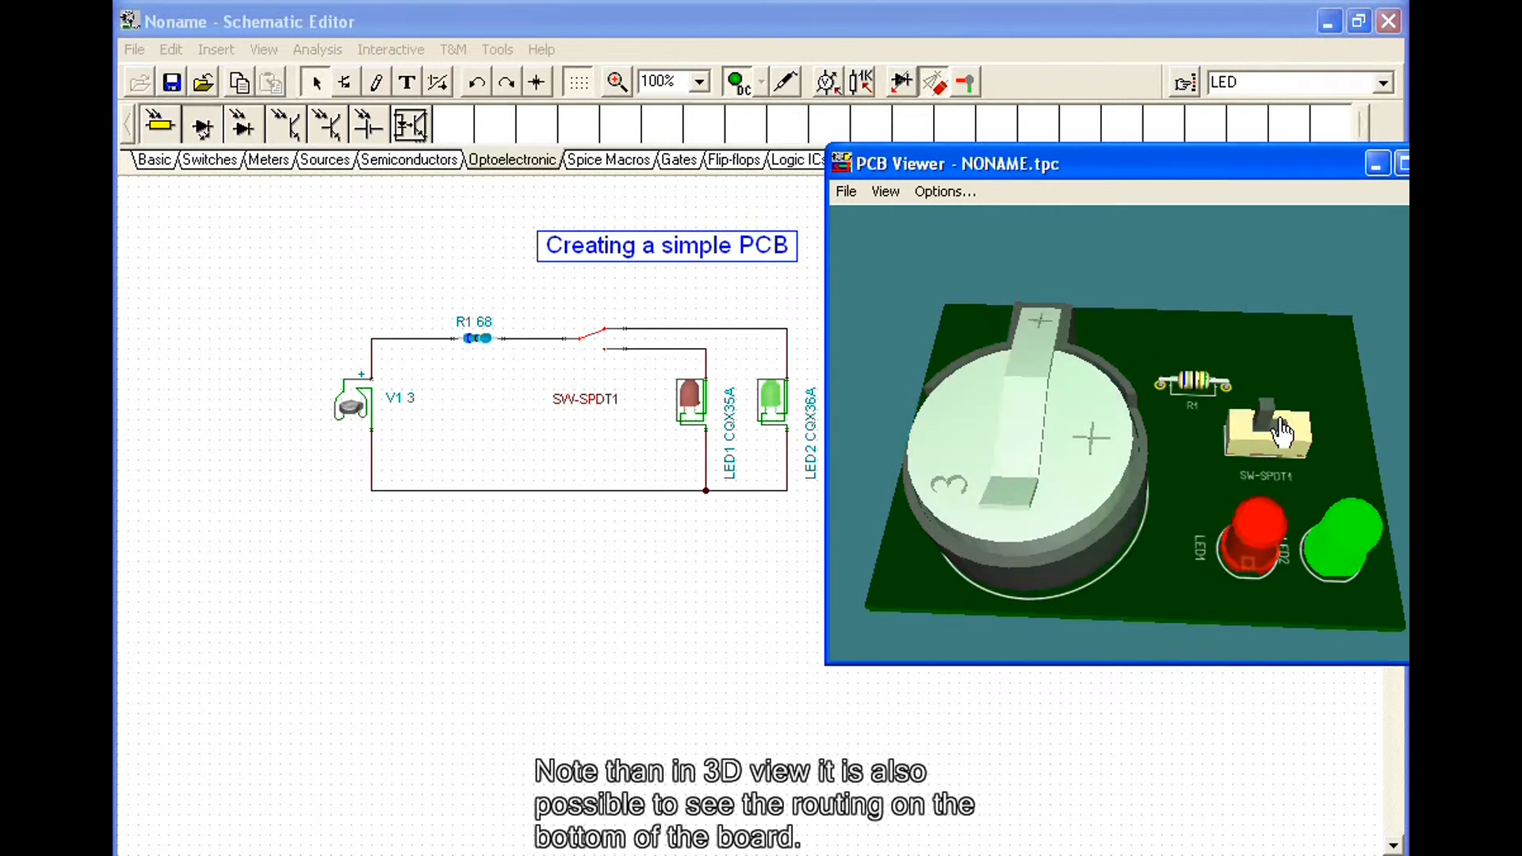
left_click(1276, 420)
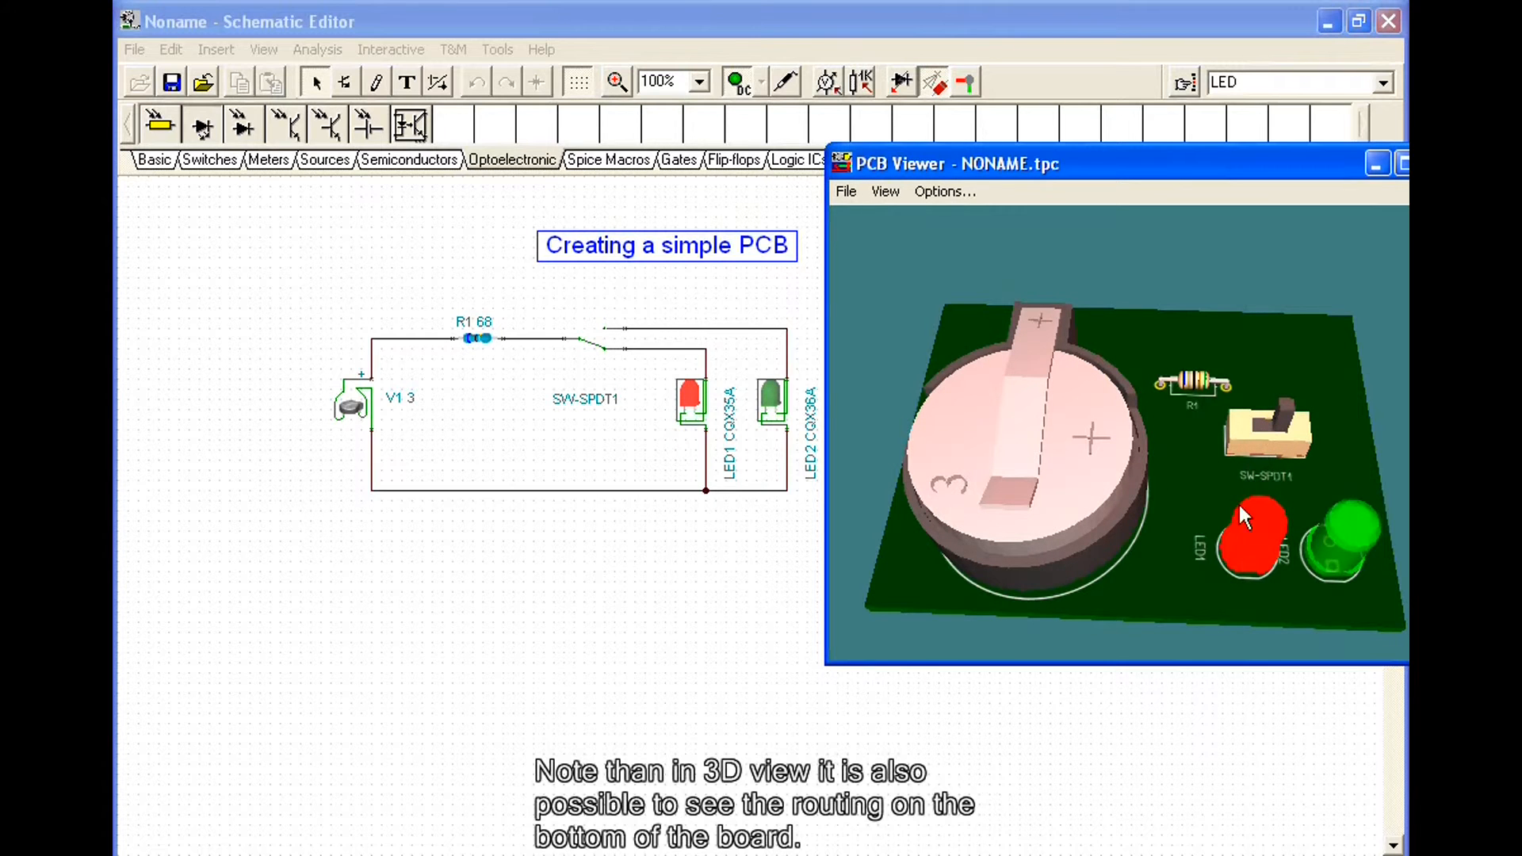
Tilt the 3D board to examine the routing on its underside, and turn it back to the component side.
left_click_drag(1177, 619, 1169, 443)
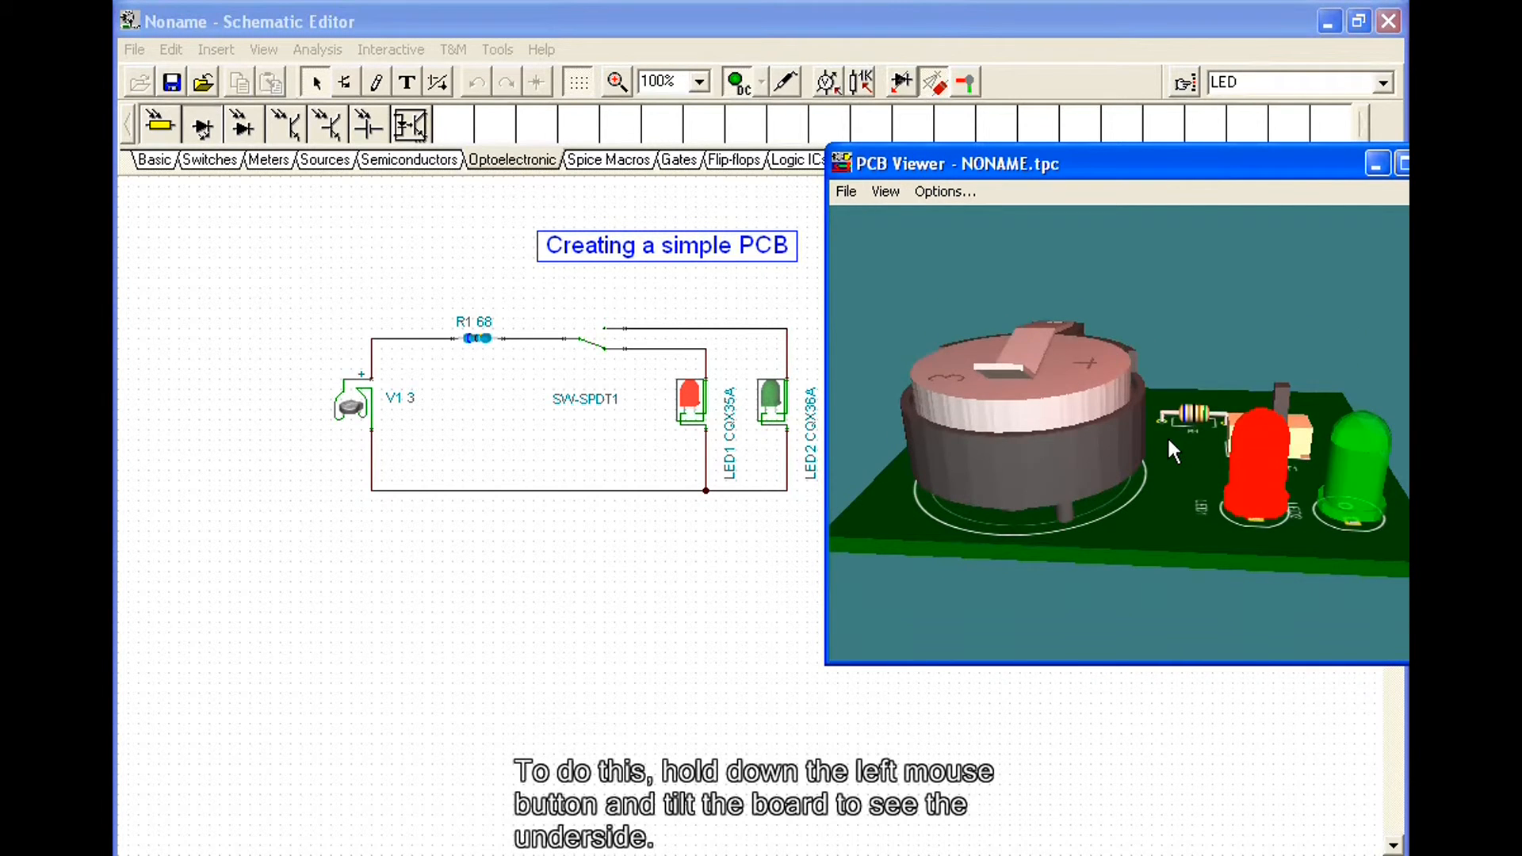
left_click_drag(1161, 547, 1087, 287)
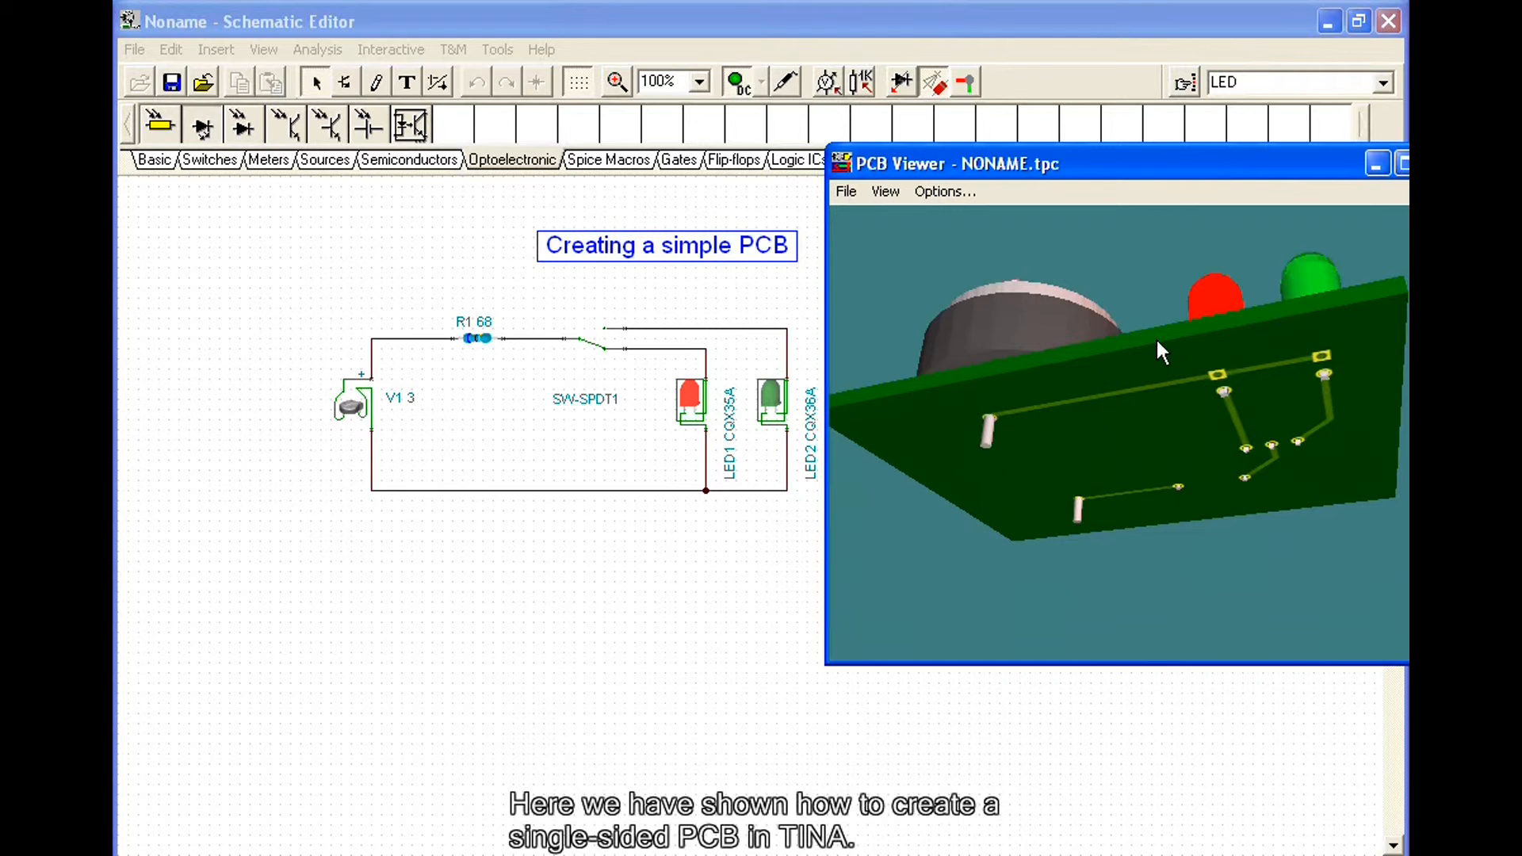
left_click_drag(1161, 344, 1211, 618)
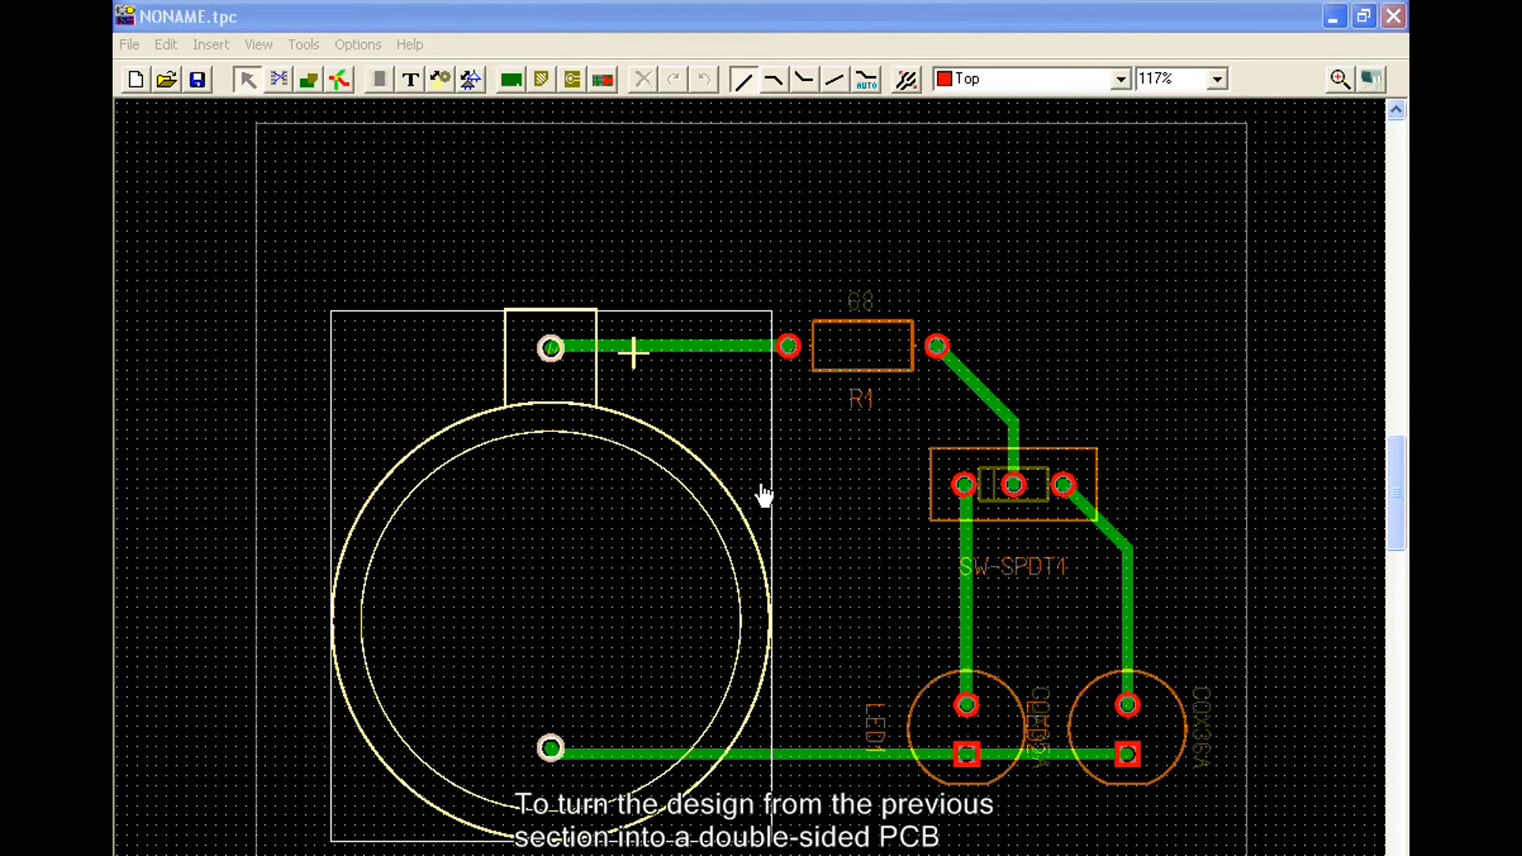
Deselect the battery in the PCB layout and change the Top layer's type to Routing in the layer settings.
left_click(592, 168)
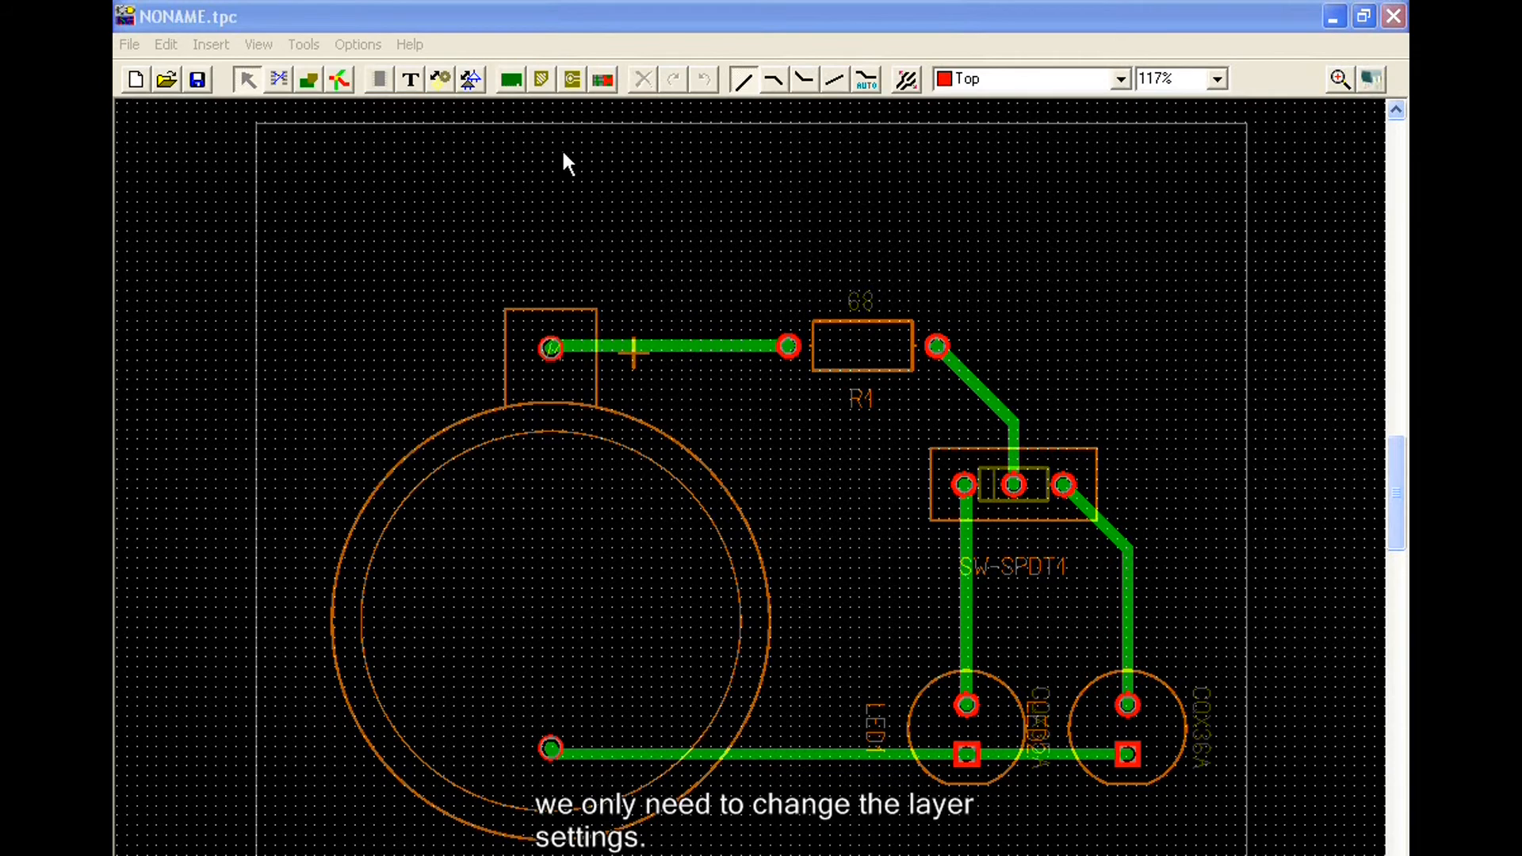
left_click(372, 49)
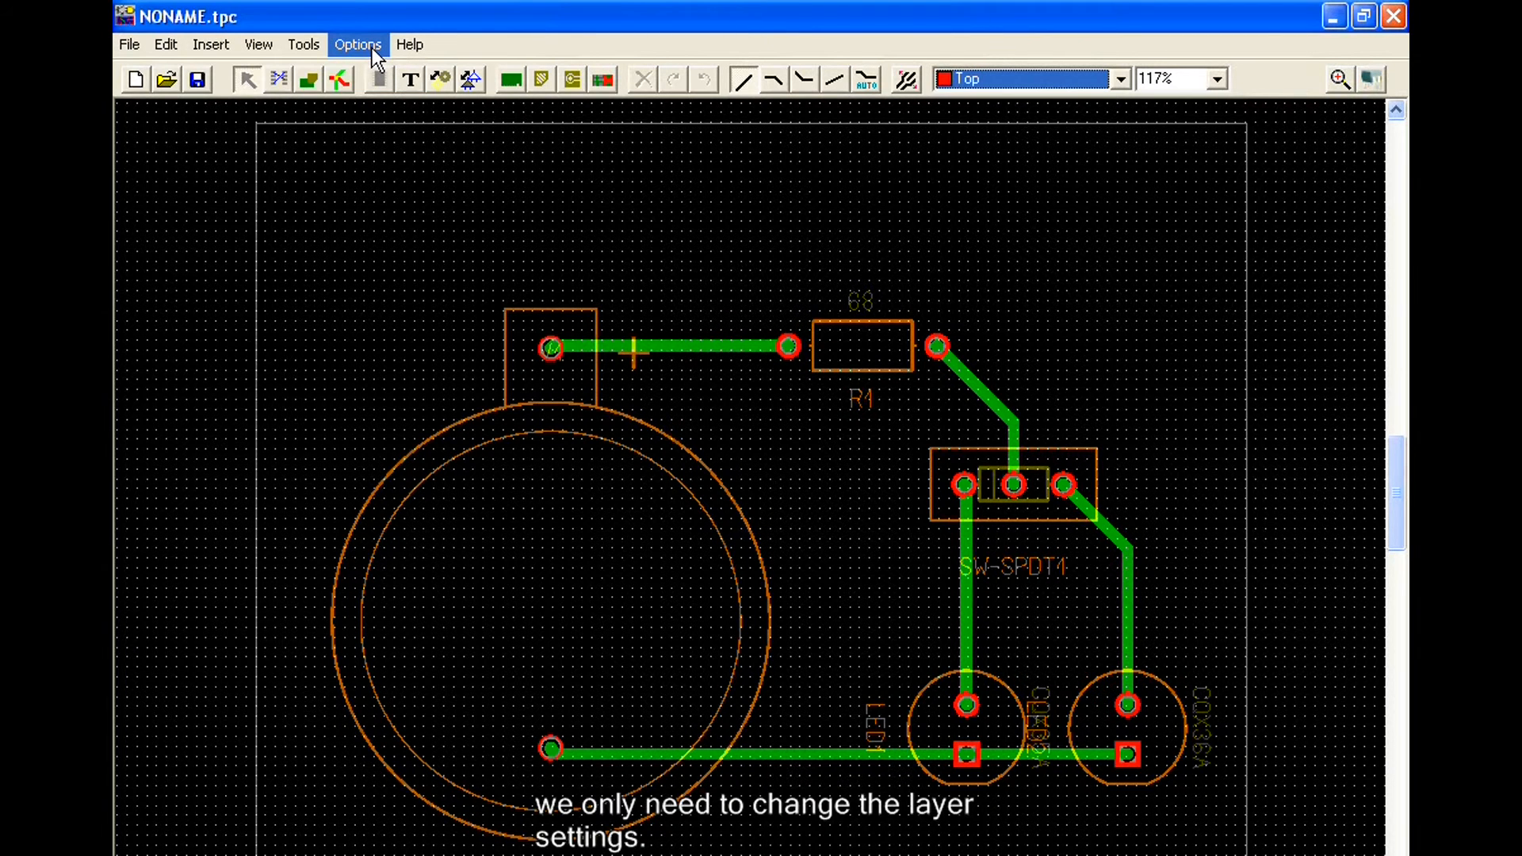
left_click(372, 48)
left_click(377, 96)
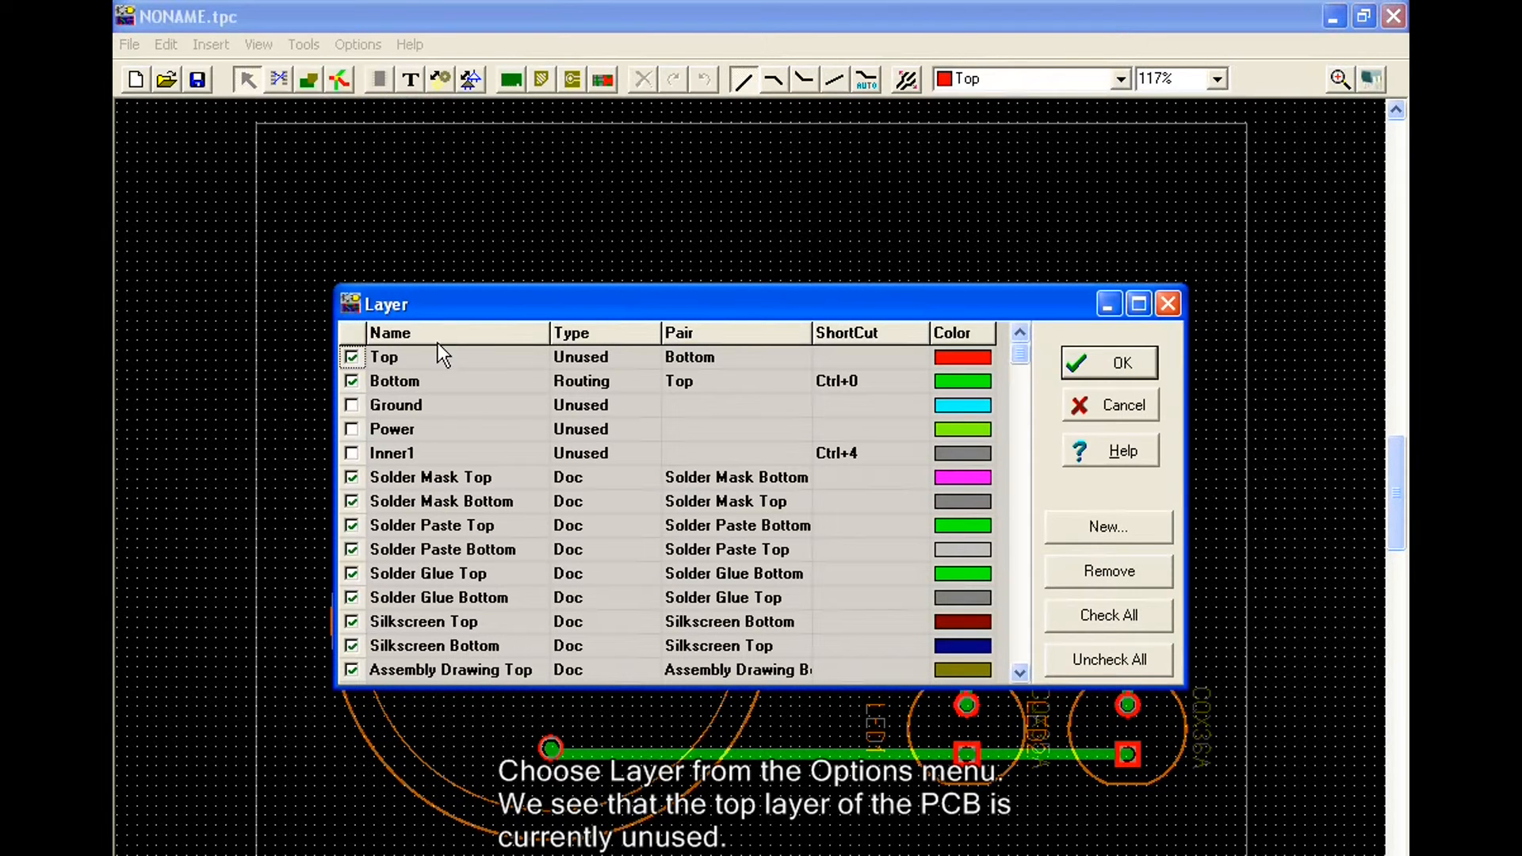
left_click(650, 356)
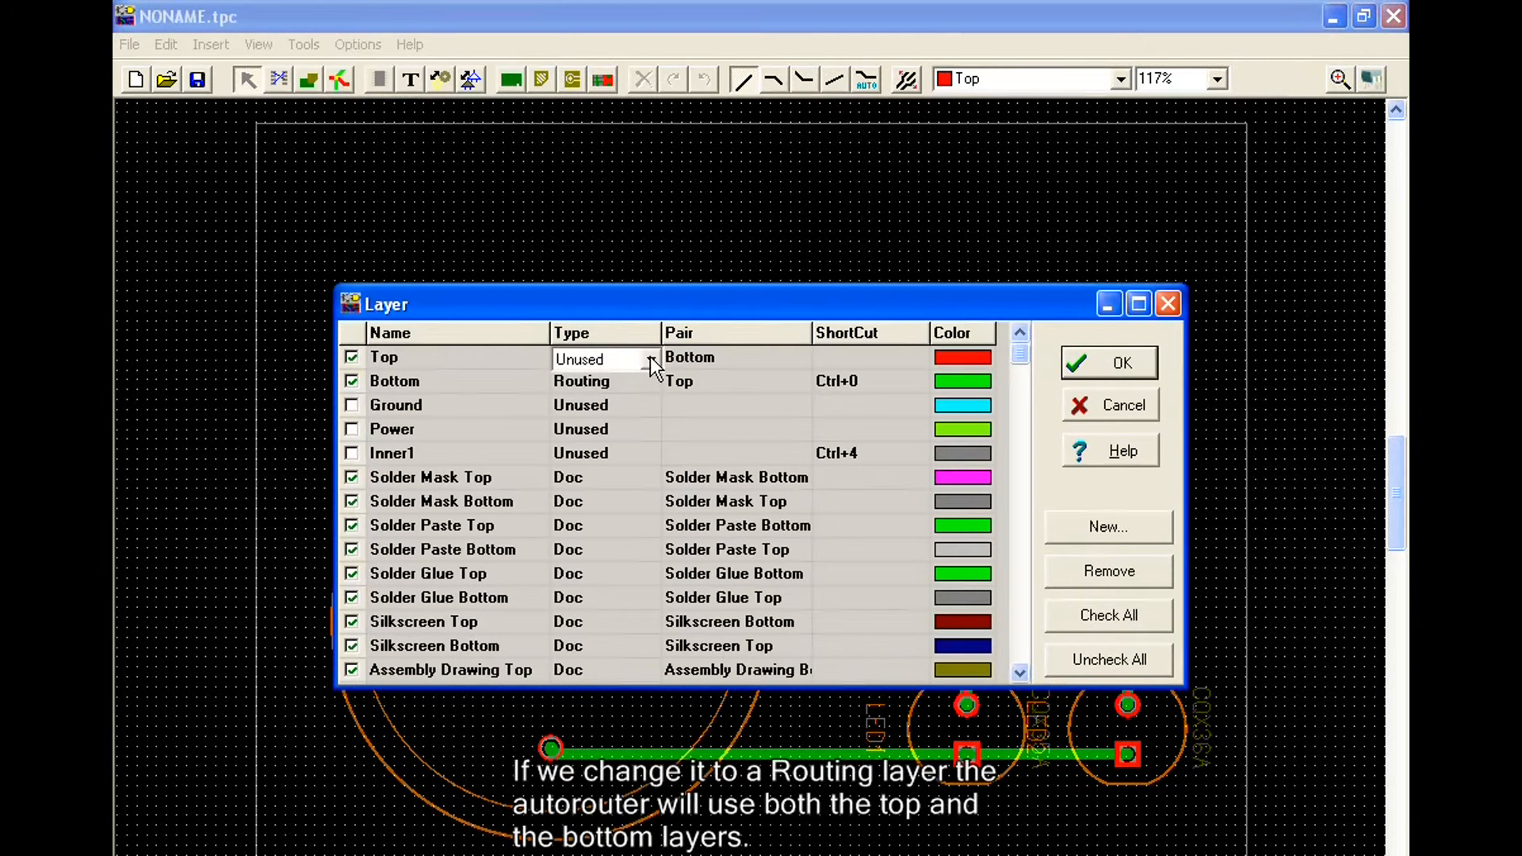
left_click(650, 358)
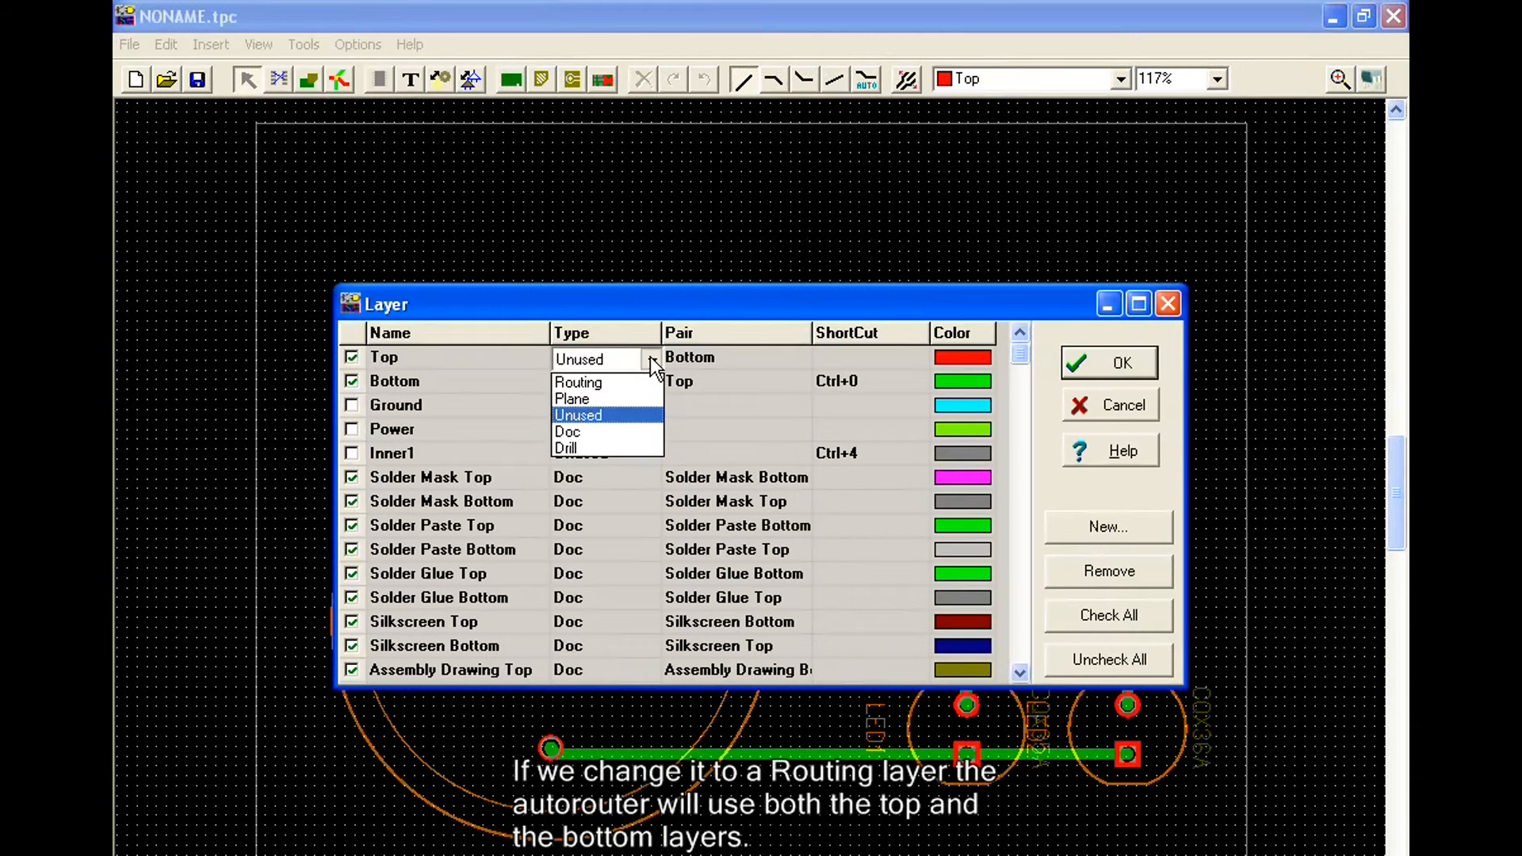
left_click(639, 382)
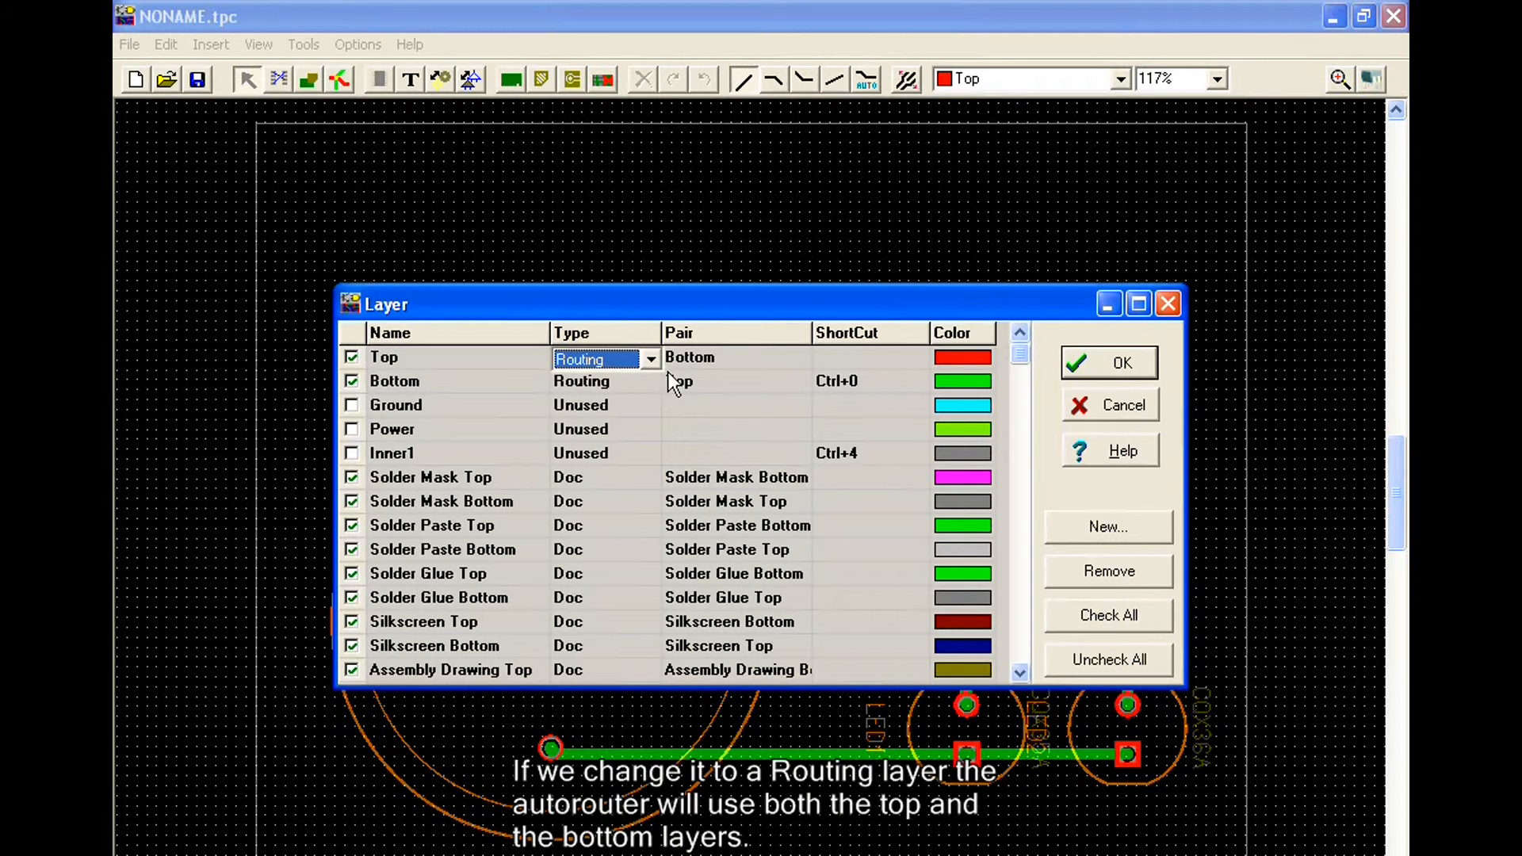
left_click(1087, 362)
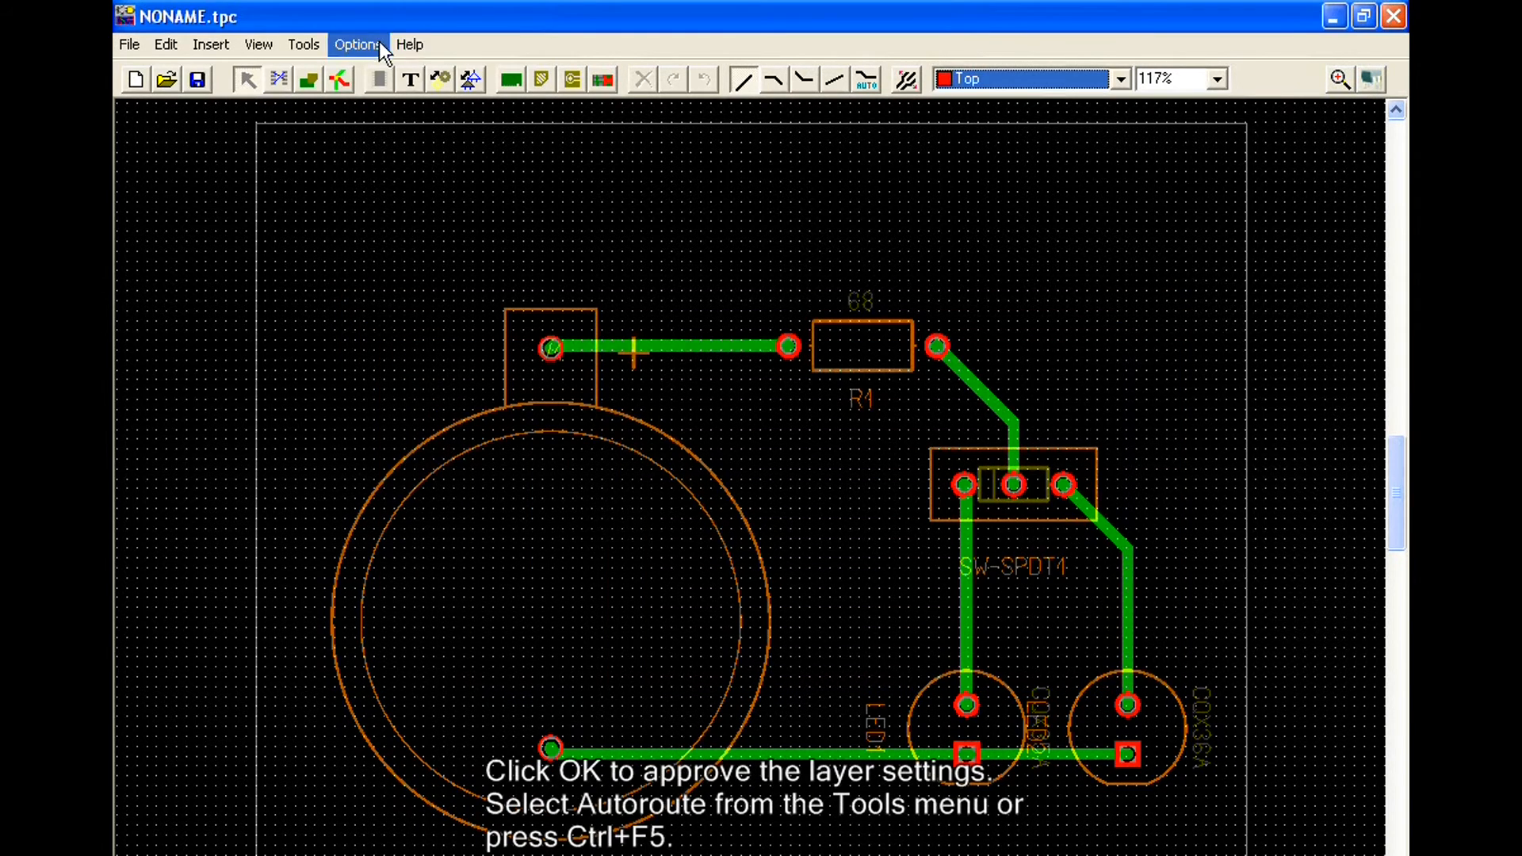
Autoroute the board again with the new layer settings and open its 3D view.
left_click(305, 46)
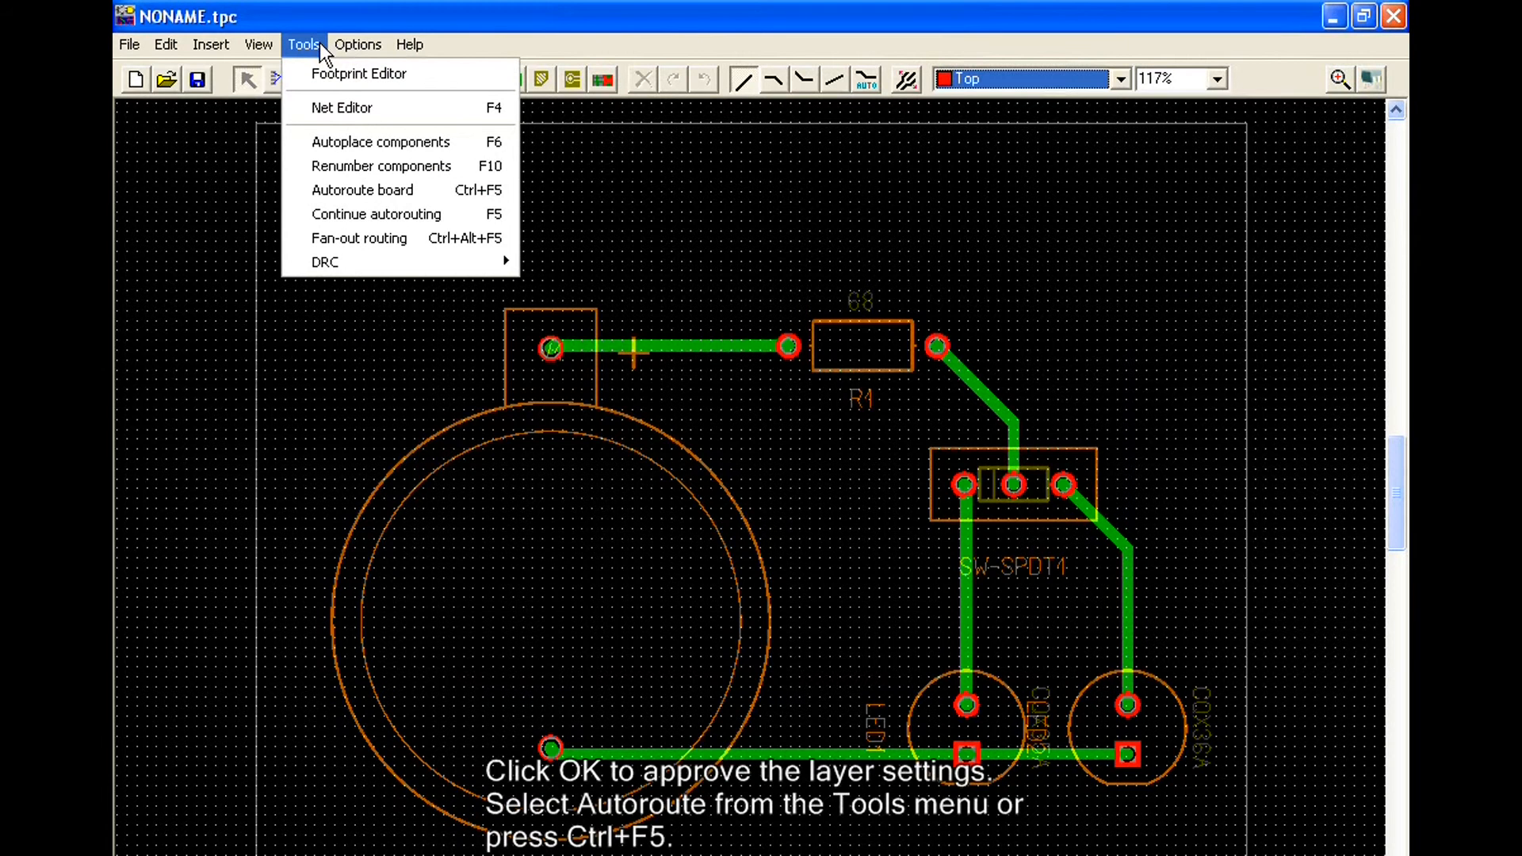
left_click(352, 191)
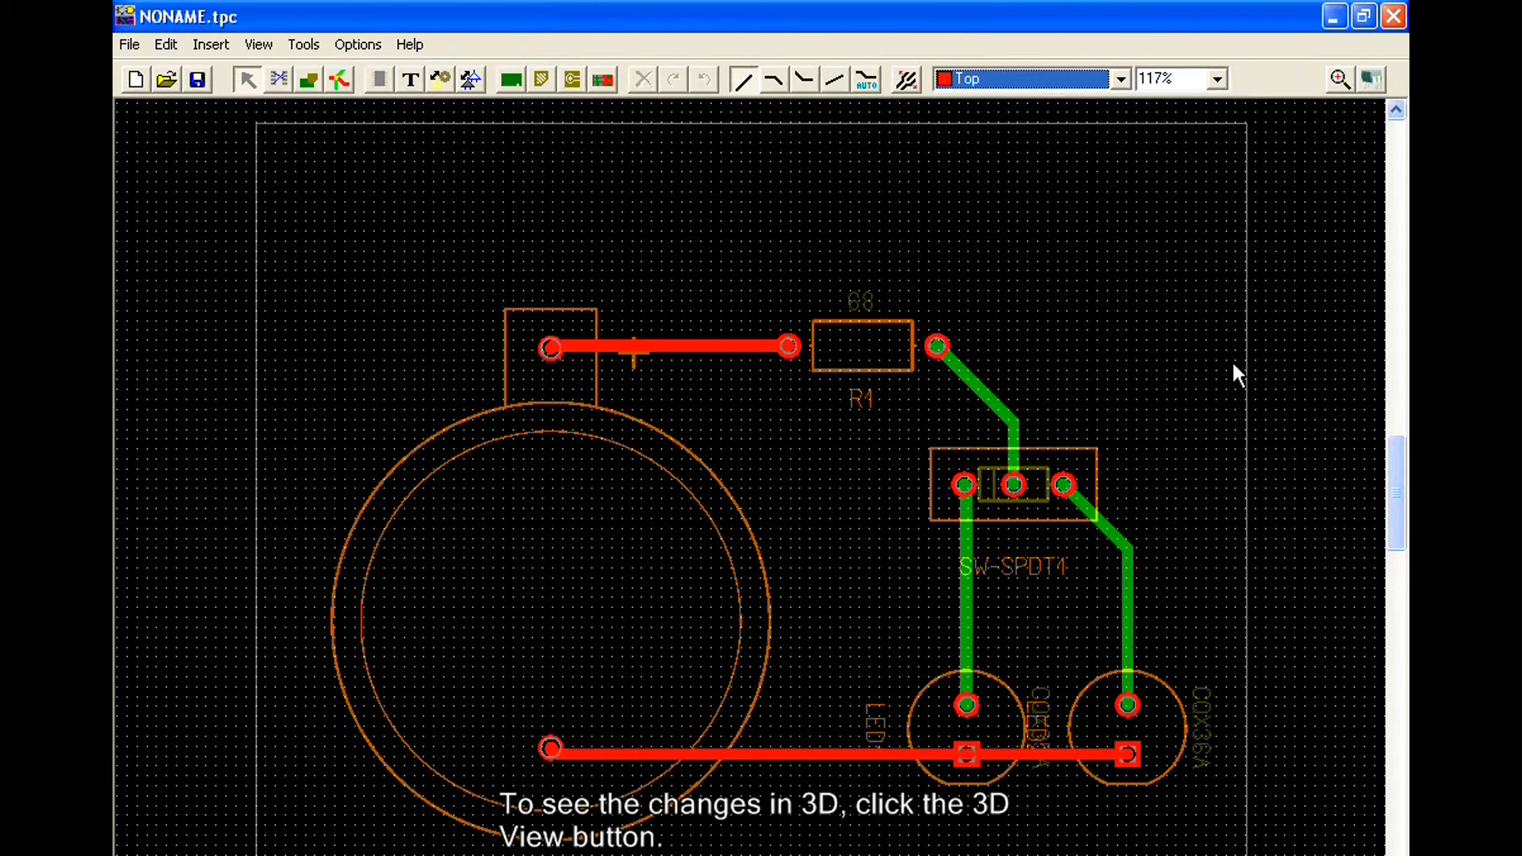
left_click(1372, 79)
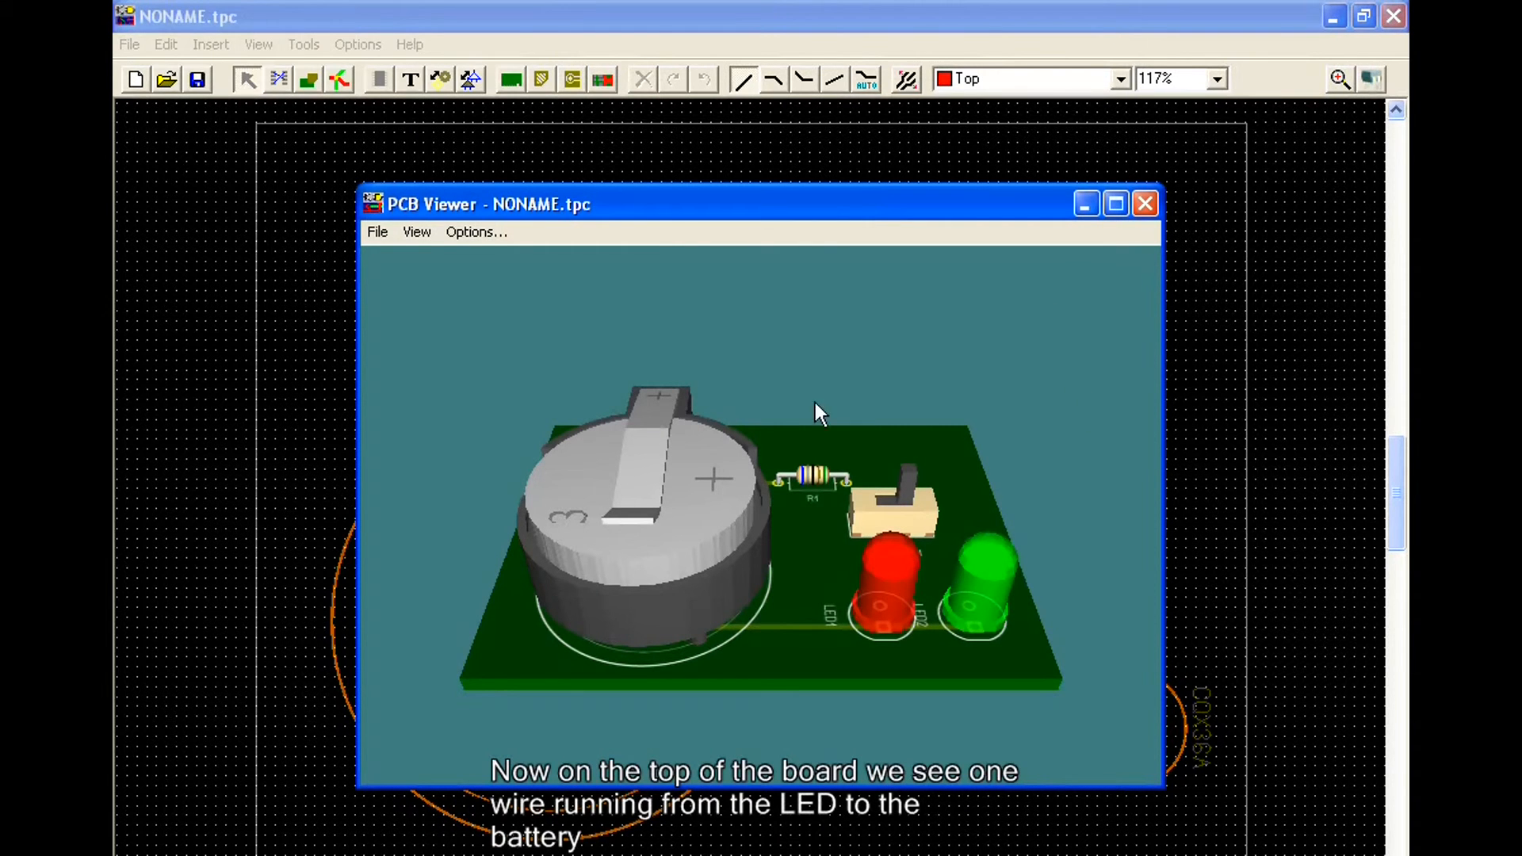
Rotate the double-sided board in 3D to examine the tracks on its top and underside, and return it upright.
left_click_drag(786, 648, 735, 700)
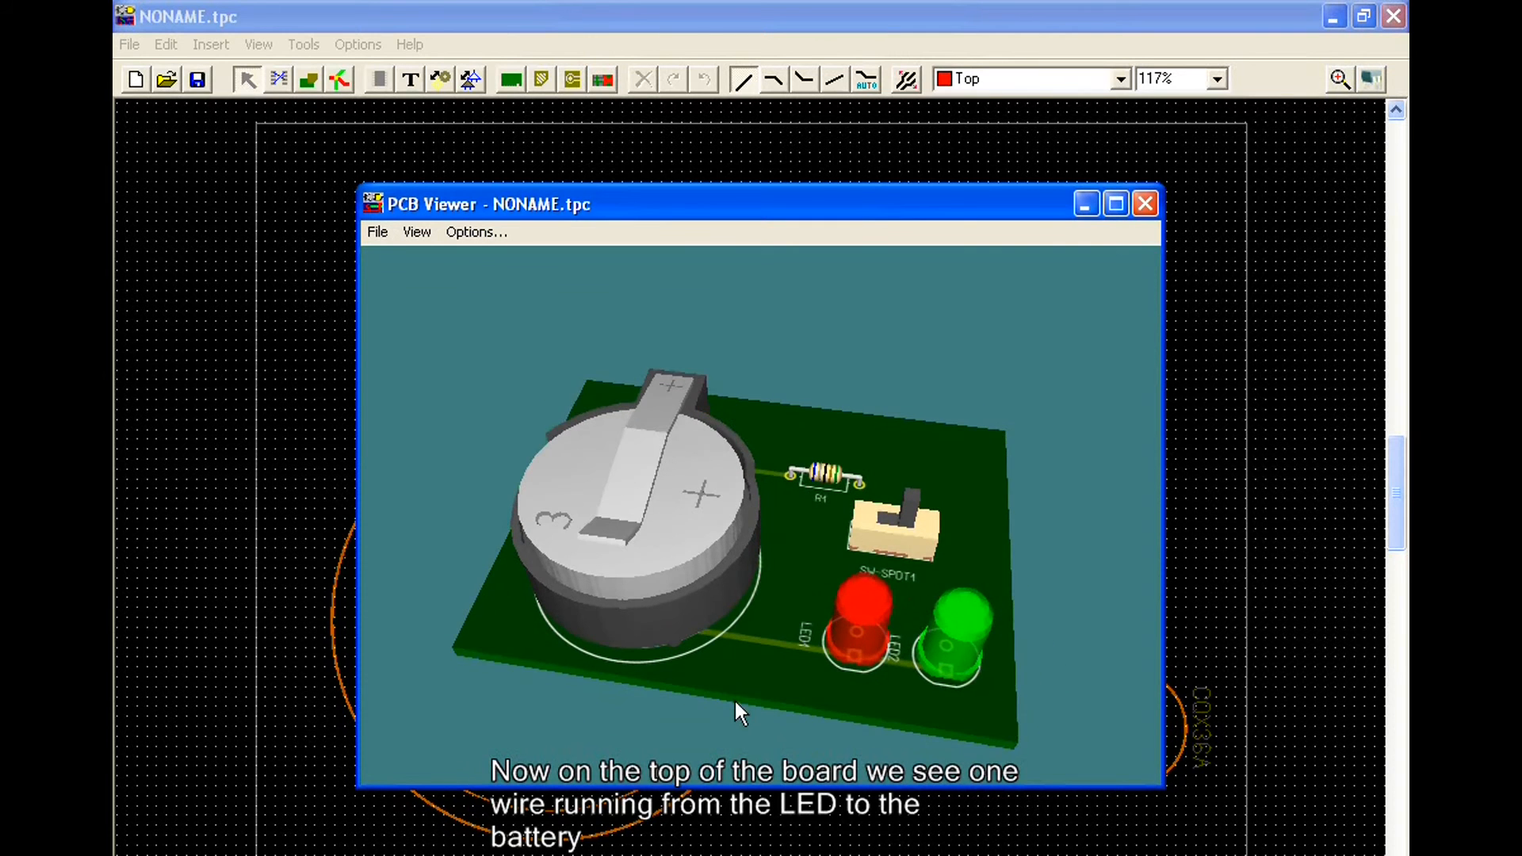
left_click_drag(794, 574, 721, 648)
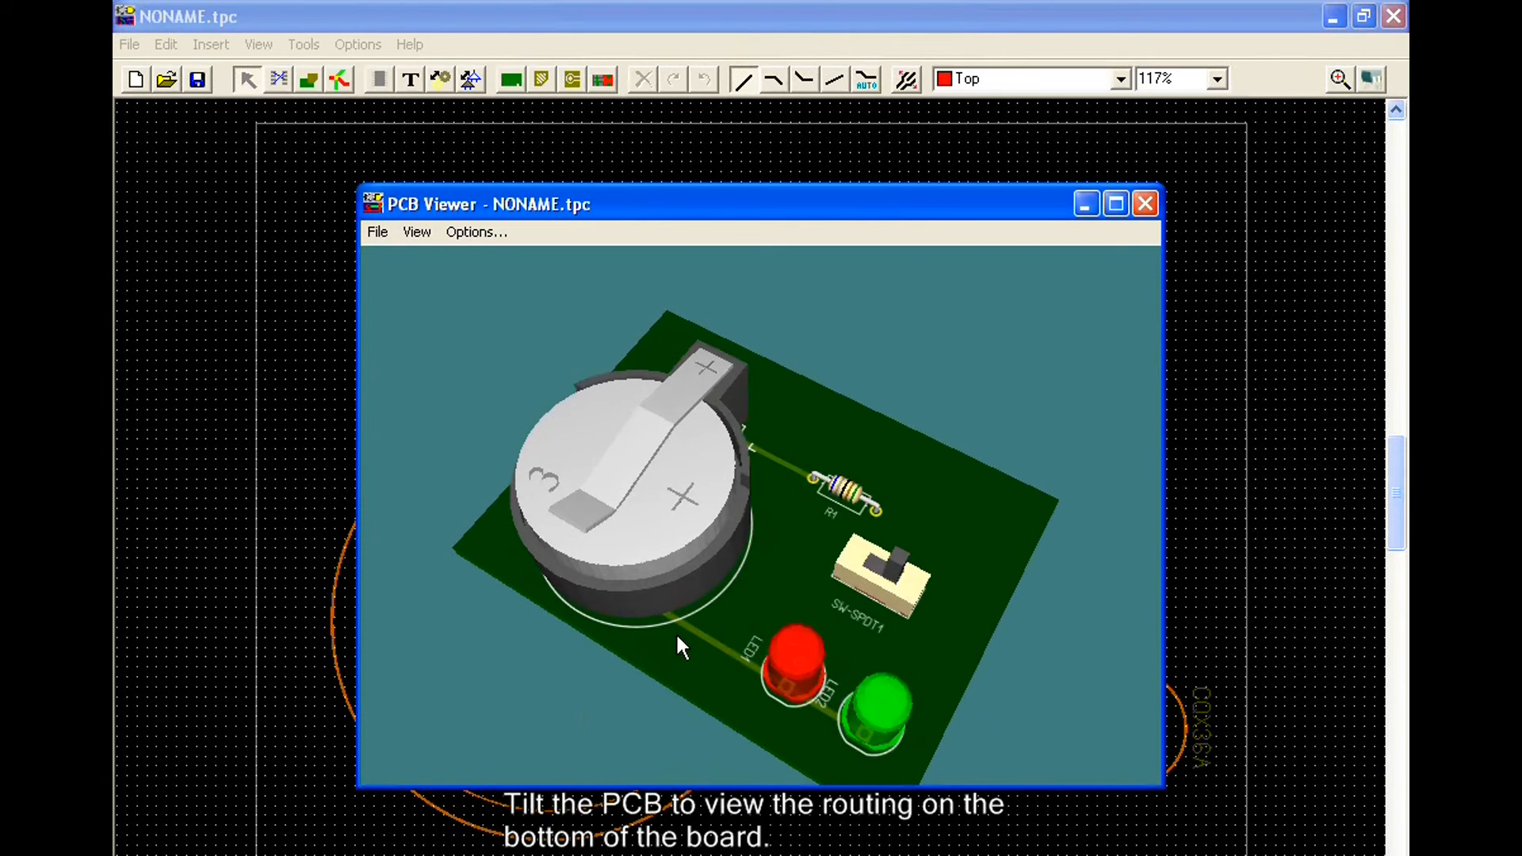
left_click_drag(707, 702, 825, 388)
left_click_drag(822, 541, 707, 287)
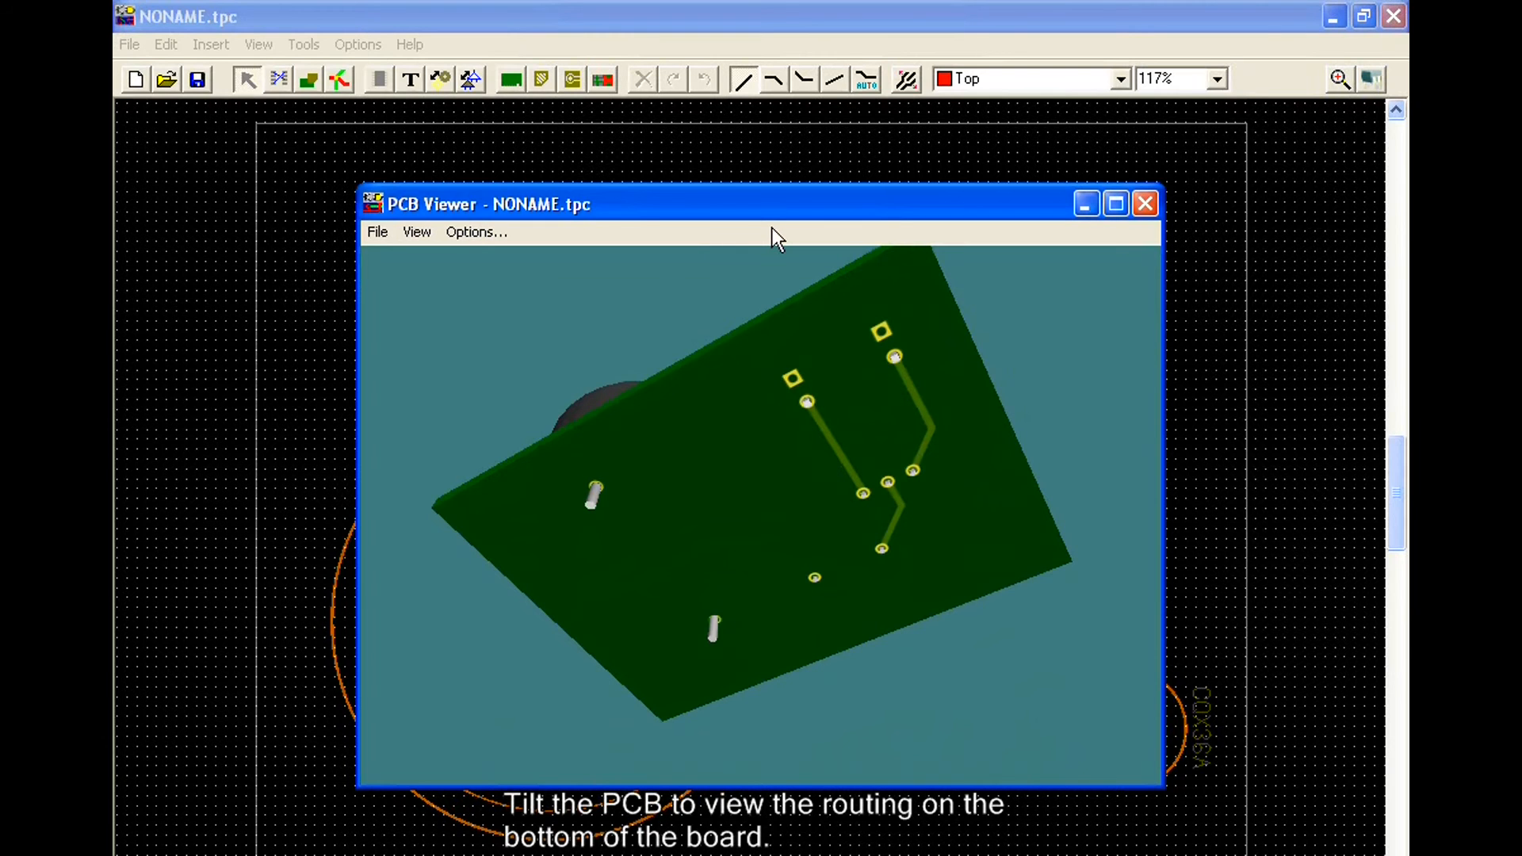
left_click_drag(762, 317, 829, 772)
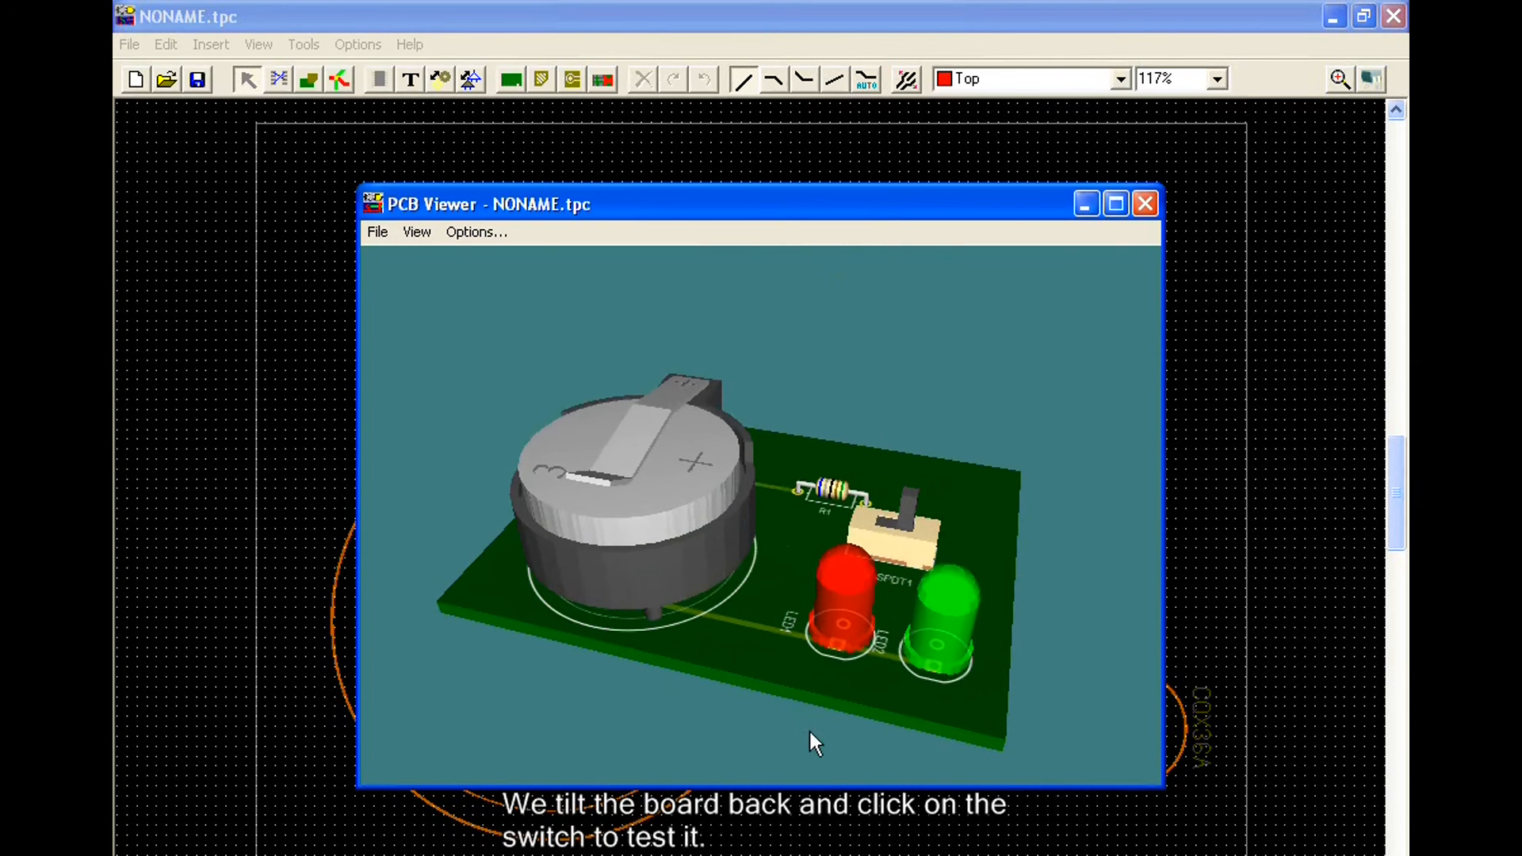
Flip the slide switch on the double-sided 3D board repeatedly to test both LEDs.
left_click(907, 531)
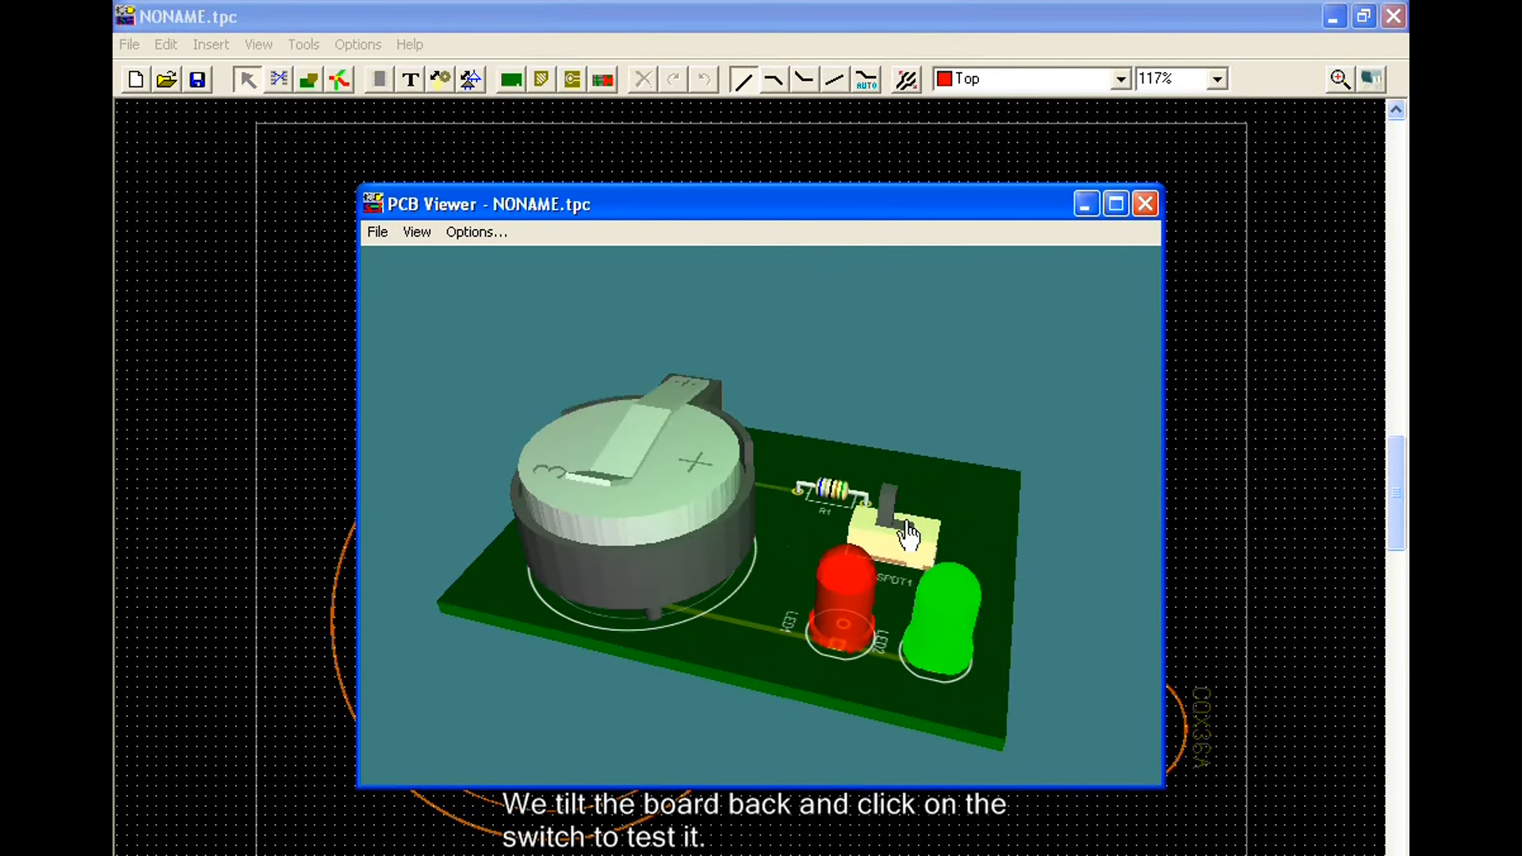
left_click(897, 514)
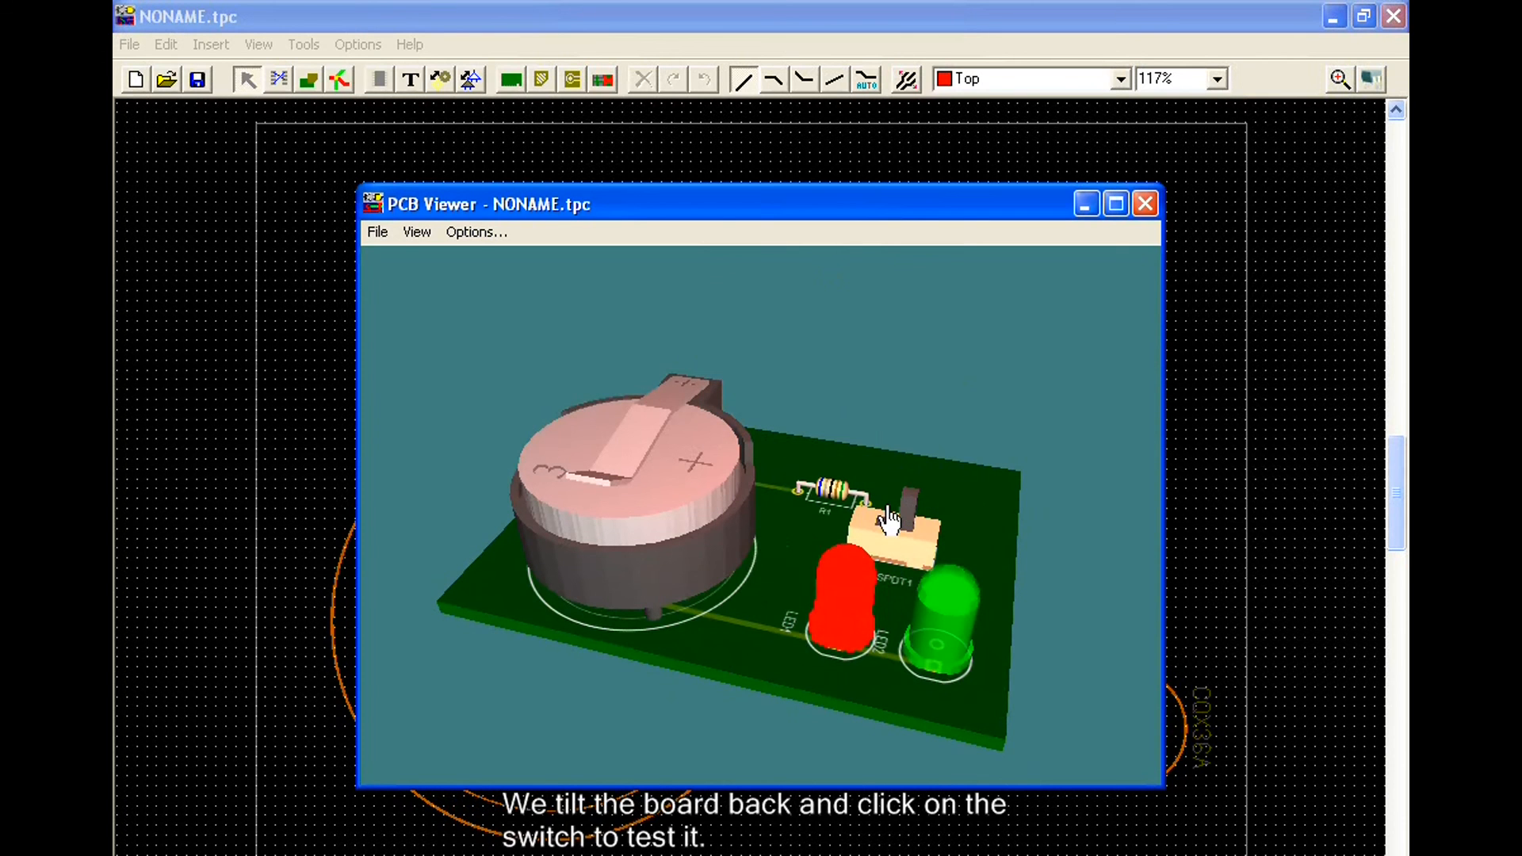
left_click(890, 510)
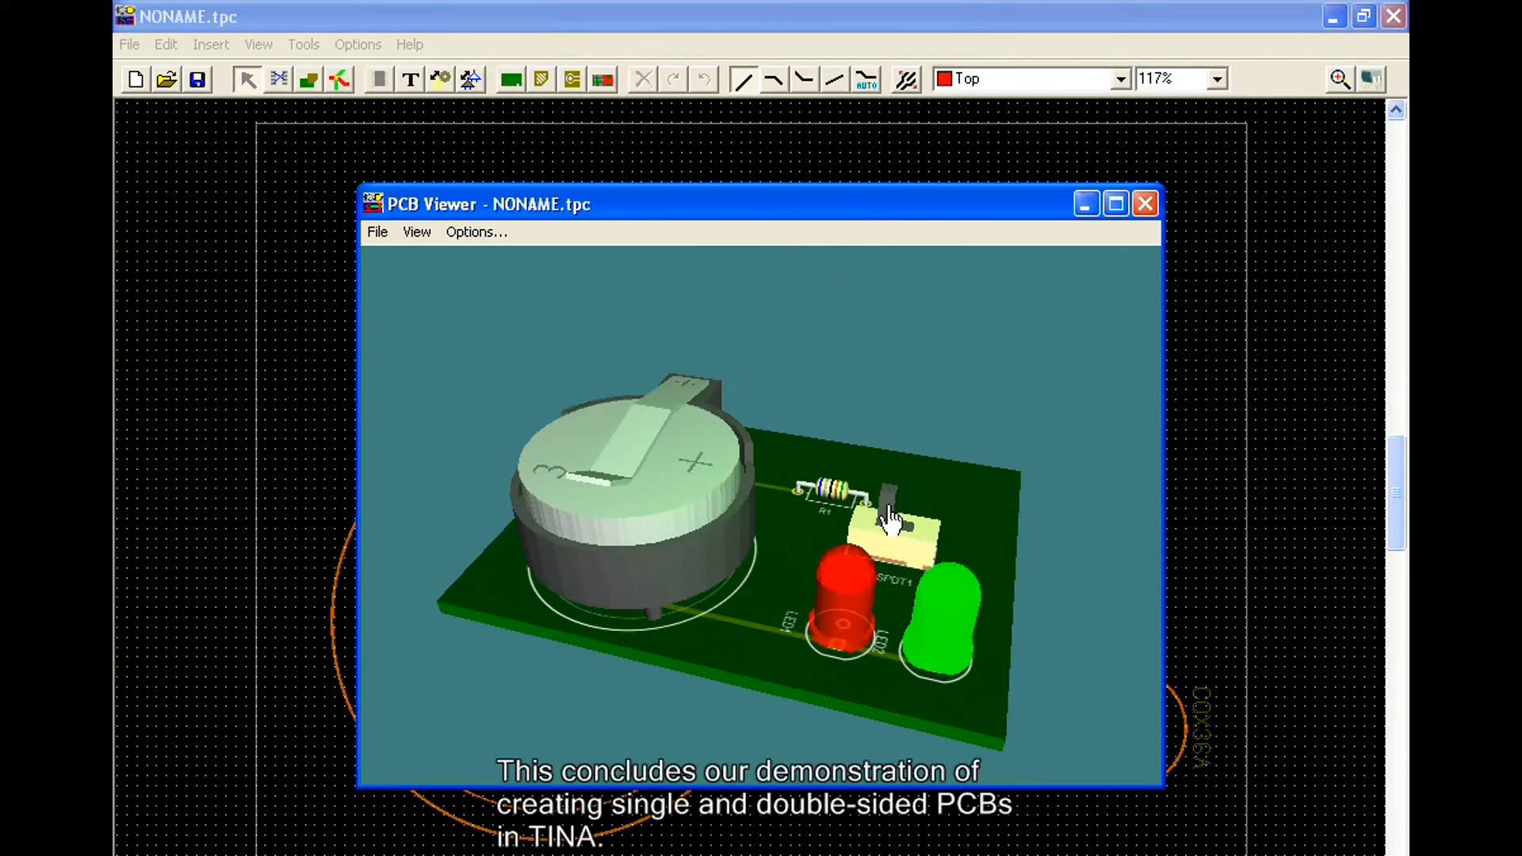
left_click(890, 513)
left_click(897, 520)
left_click(896, 523)
left_click(895, 520)
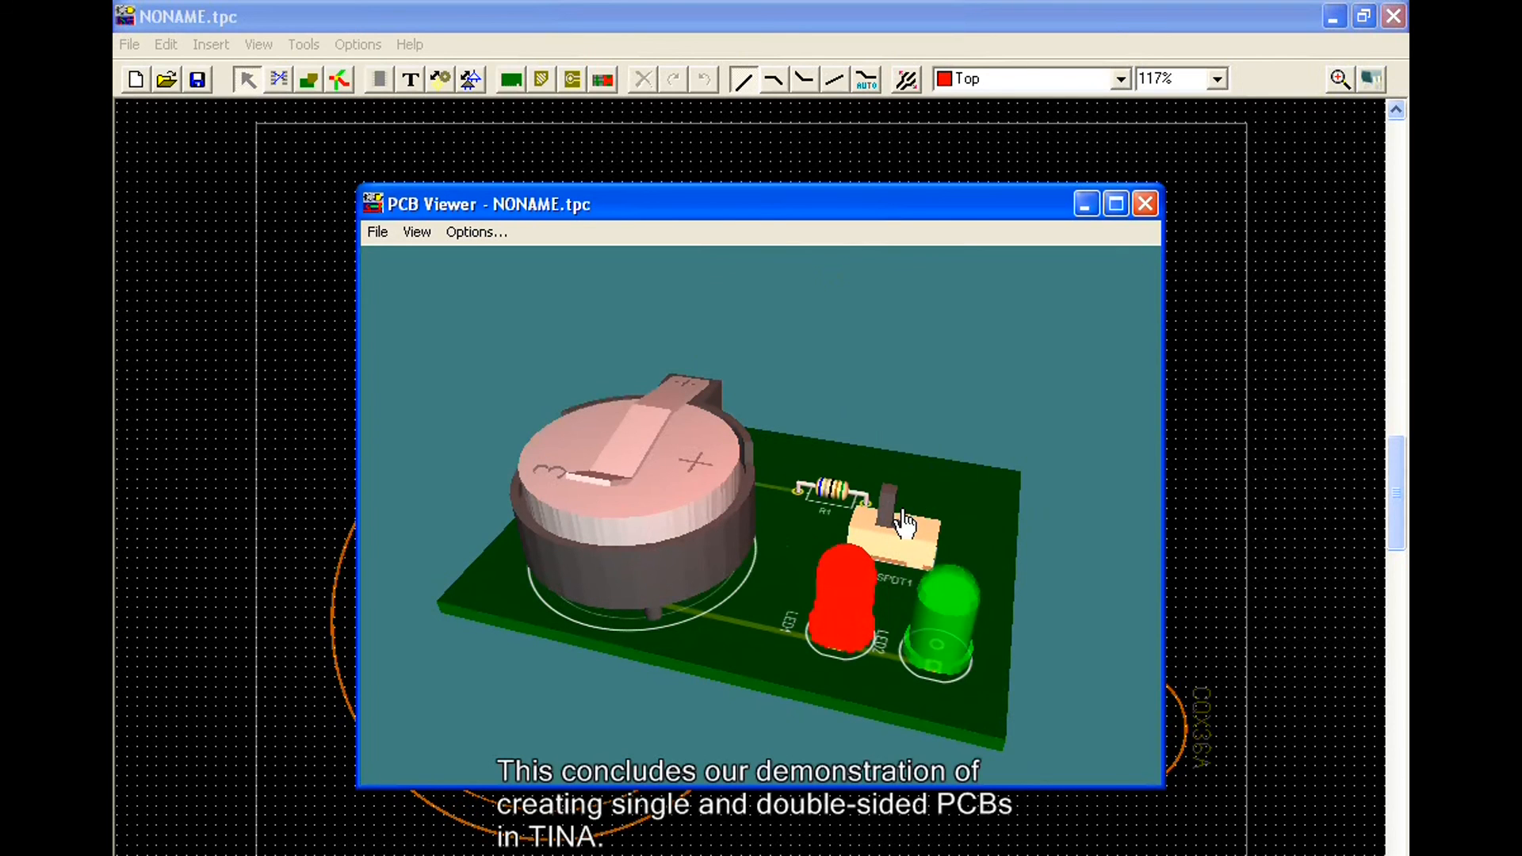
left_click(893, 521)
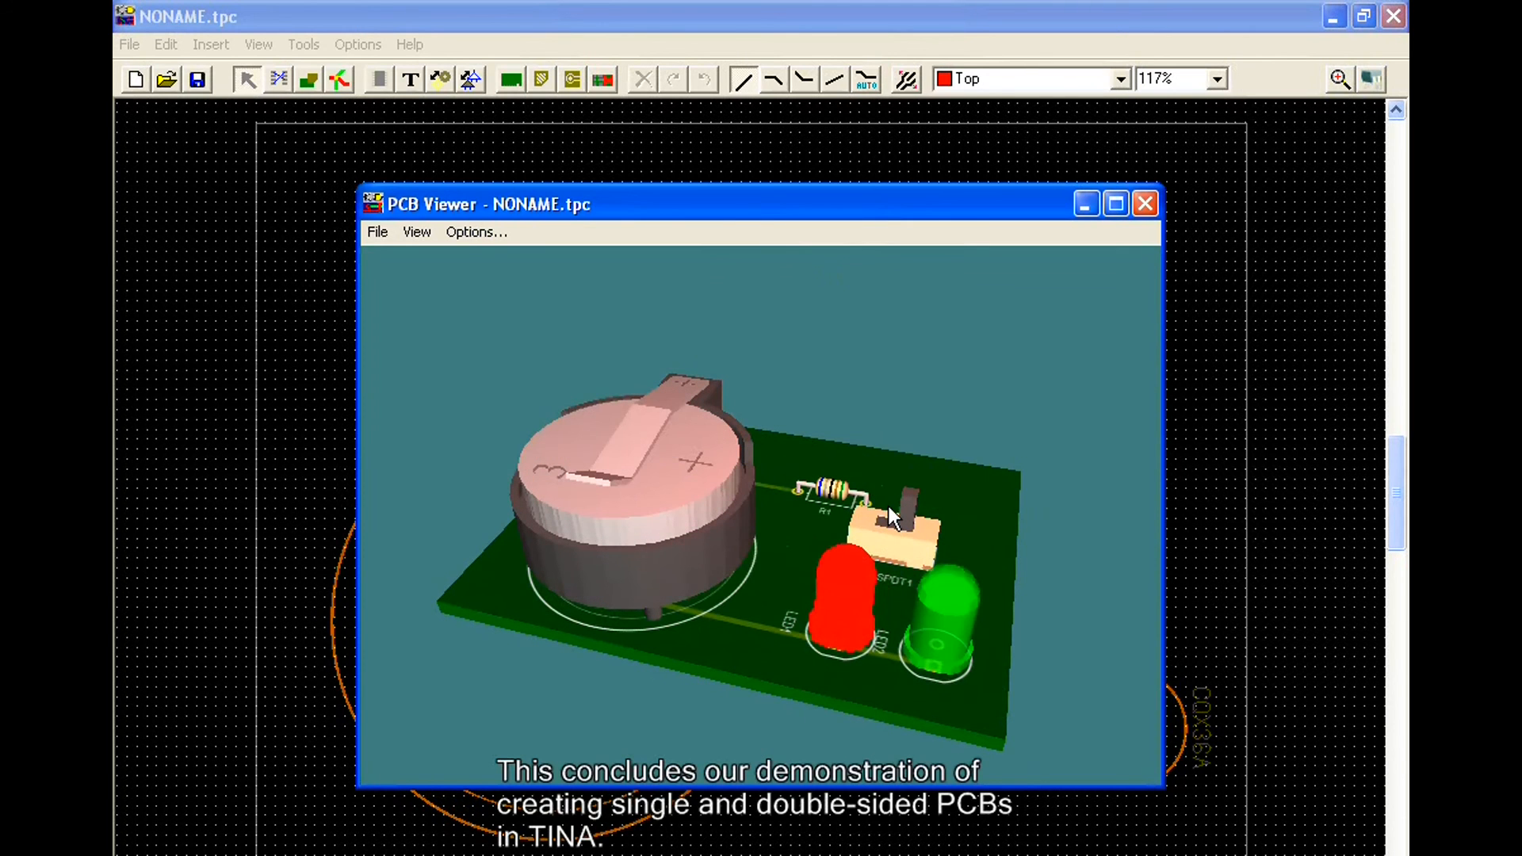